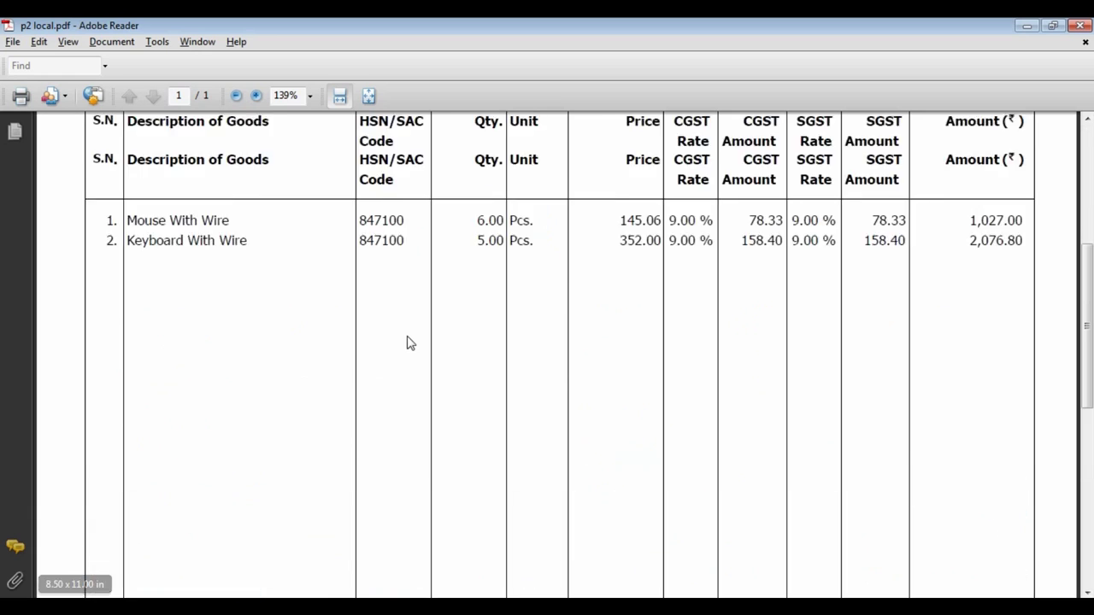
Switch to TallyPrime and open a new purchase voucher for M.S. ENTERPRISES
key(alt+Tab)
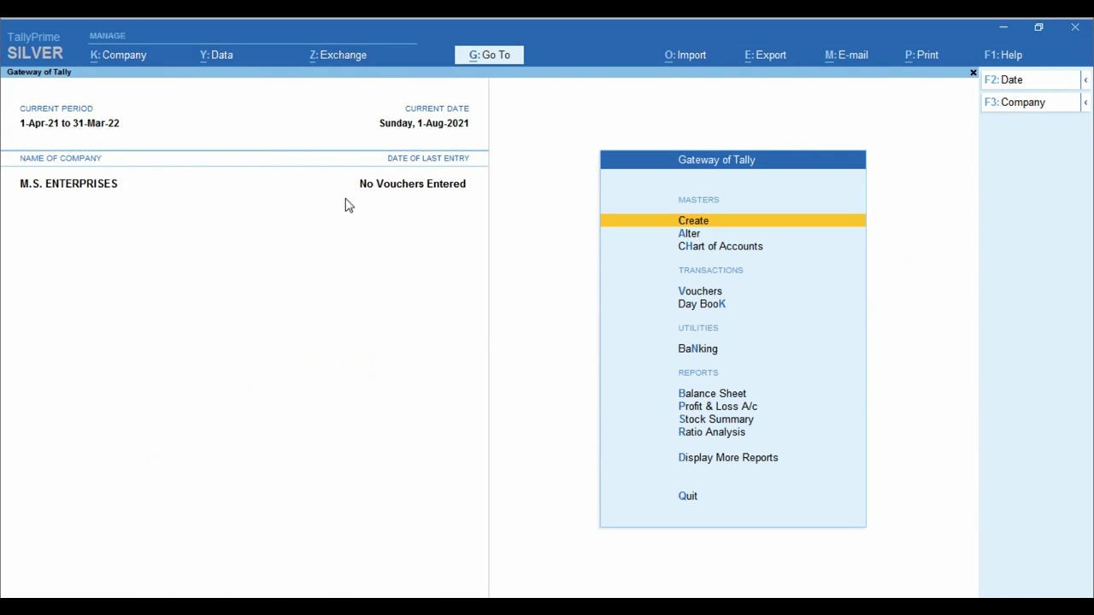
key(ctrl)
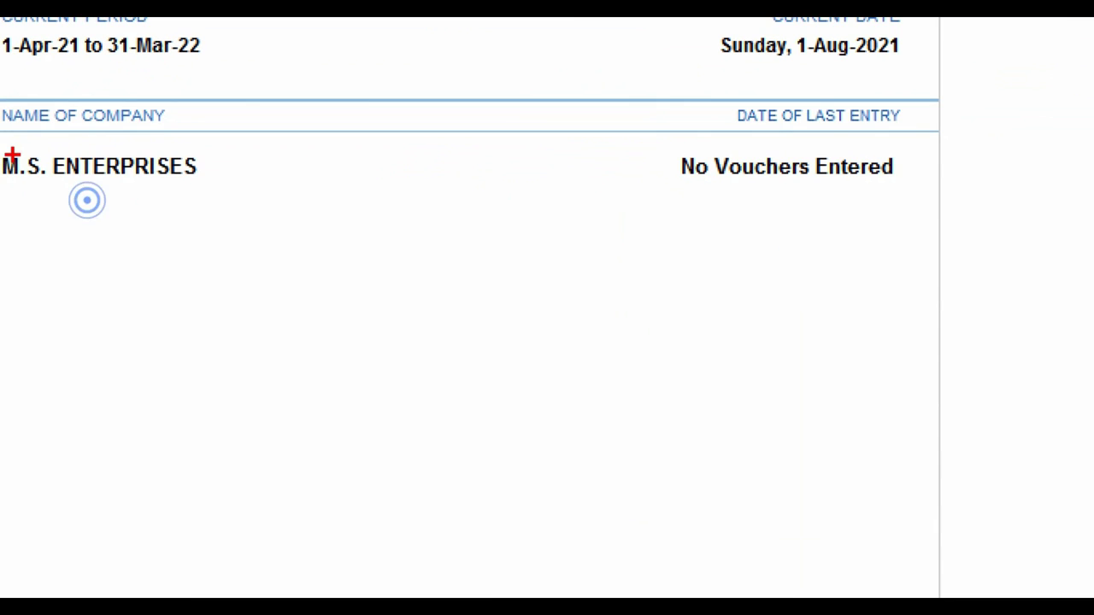
drag(19, 173, 161, 196)
mouse_move(640, 152)
mouse_down()
mouse_move(829, 193)
mouse_move(921, 196)
mouse_up()
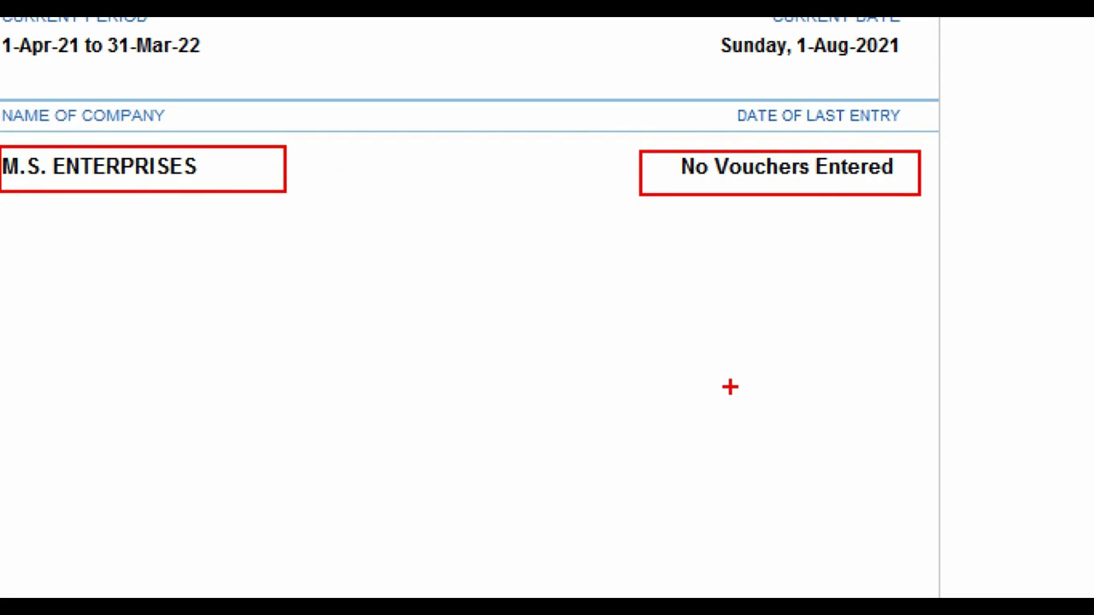
key(Escape)
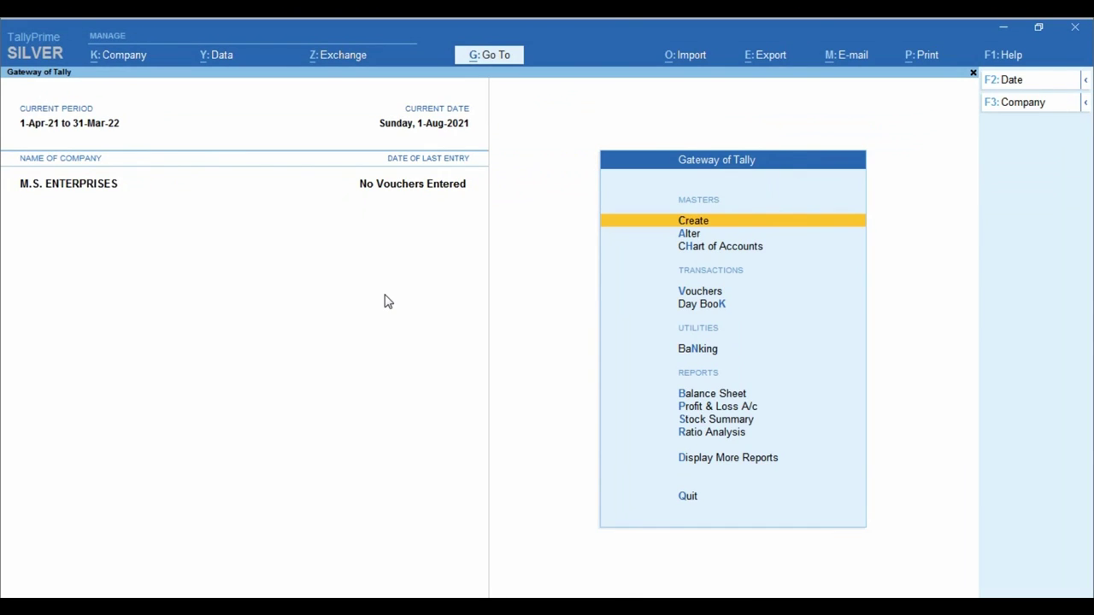
key(Down)
key(Down)
key(Down)
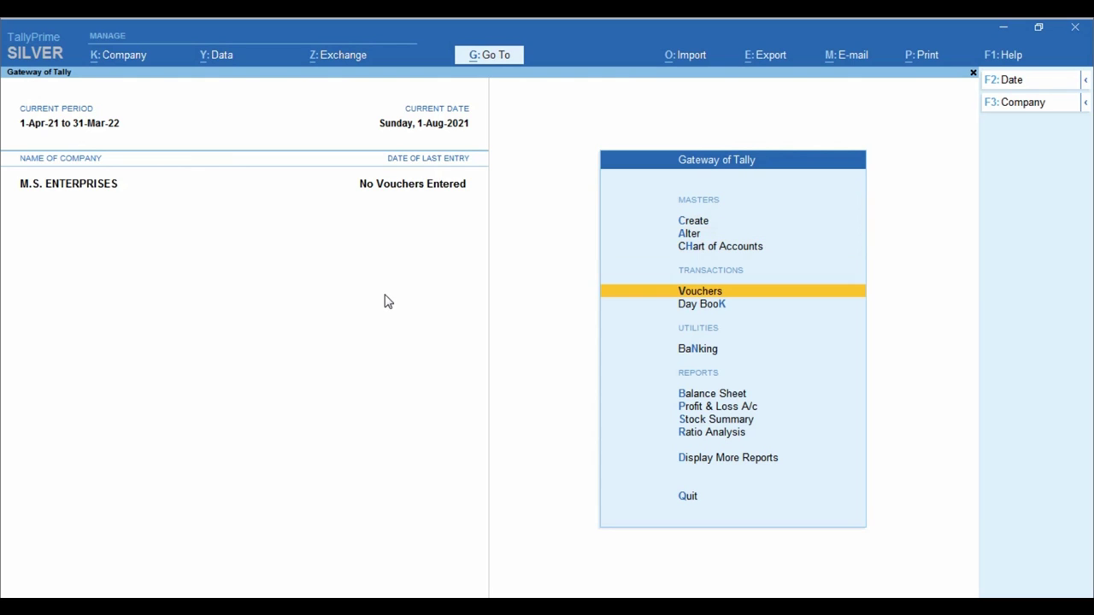
key(Return)
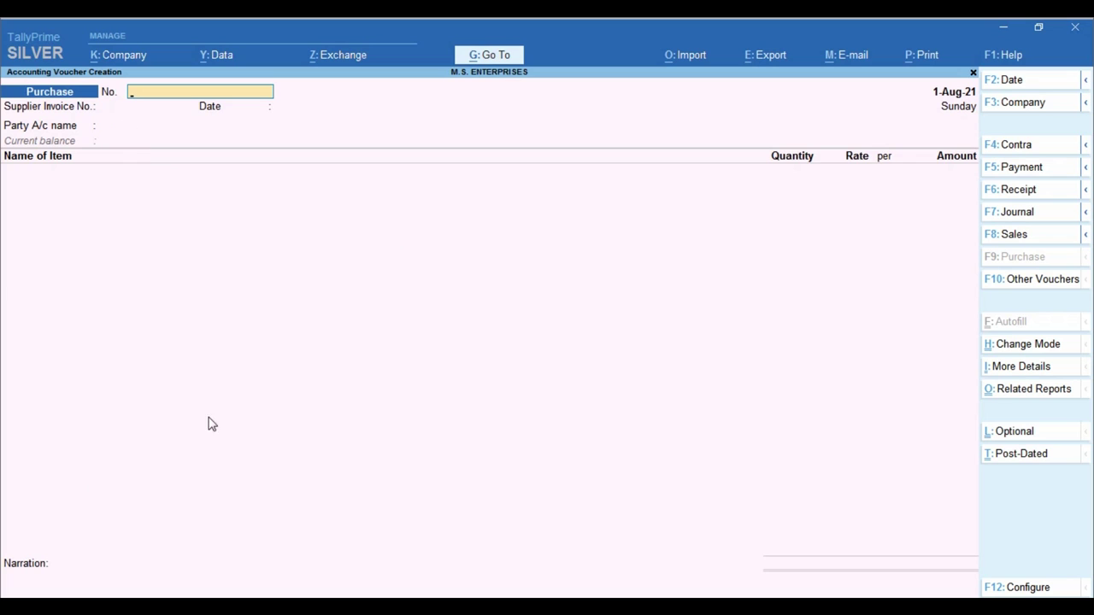
Copy the invoice number from the PDF invoice in Adobe Reader into the voucher number field of the TallyPrime purchase voucher
click(239, 580)
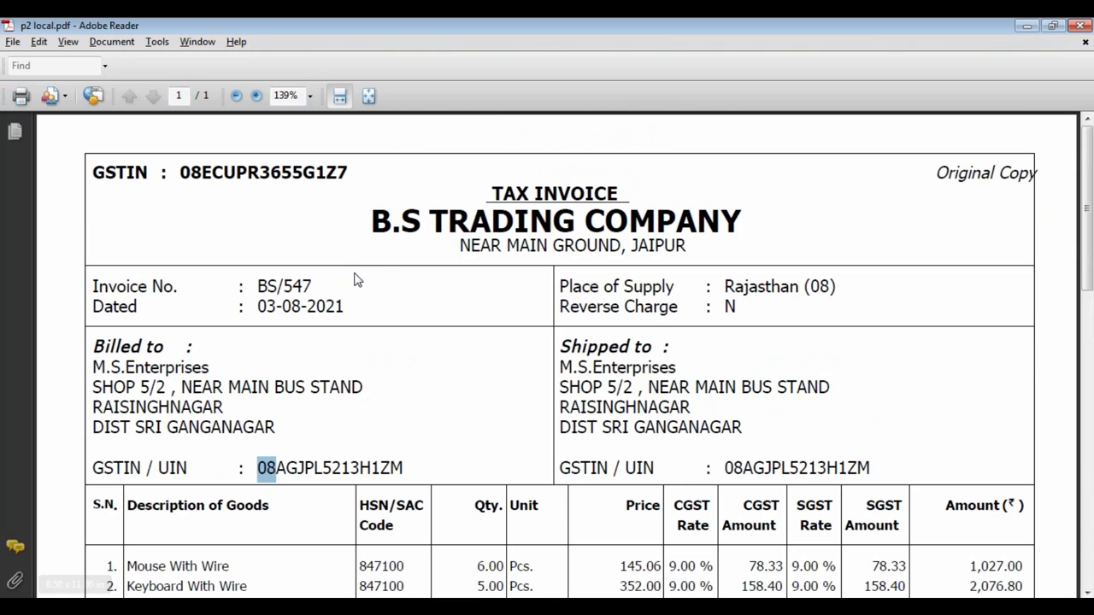
click(513, 265)
click(261, 285)
double_click(261, 285)
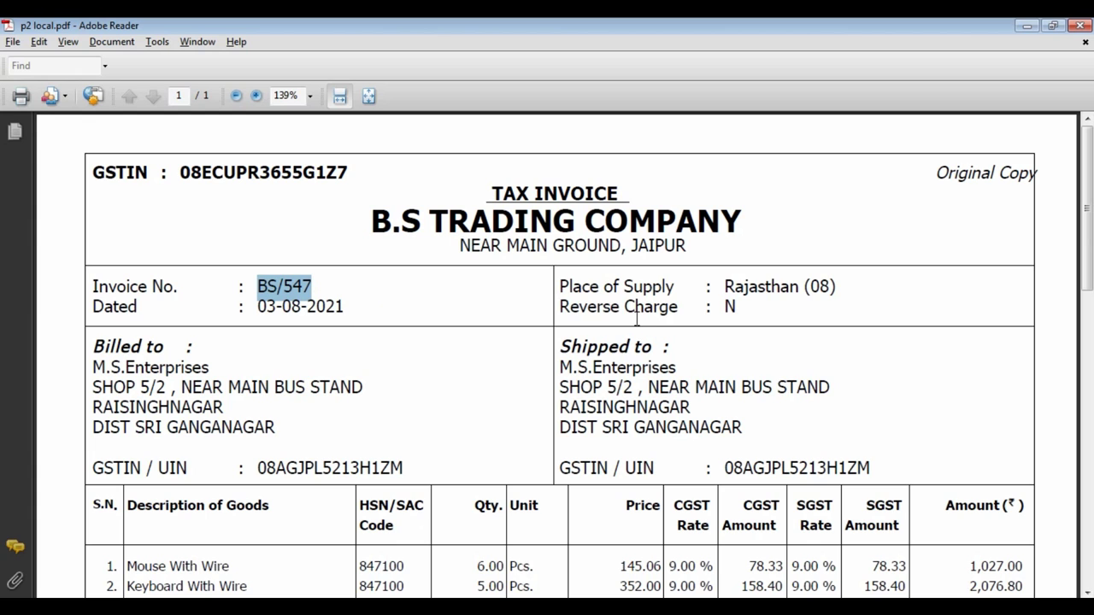
key(alt+Tab)
key(ctrl+alt+v)
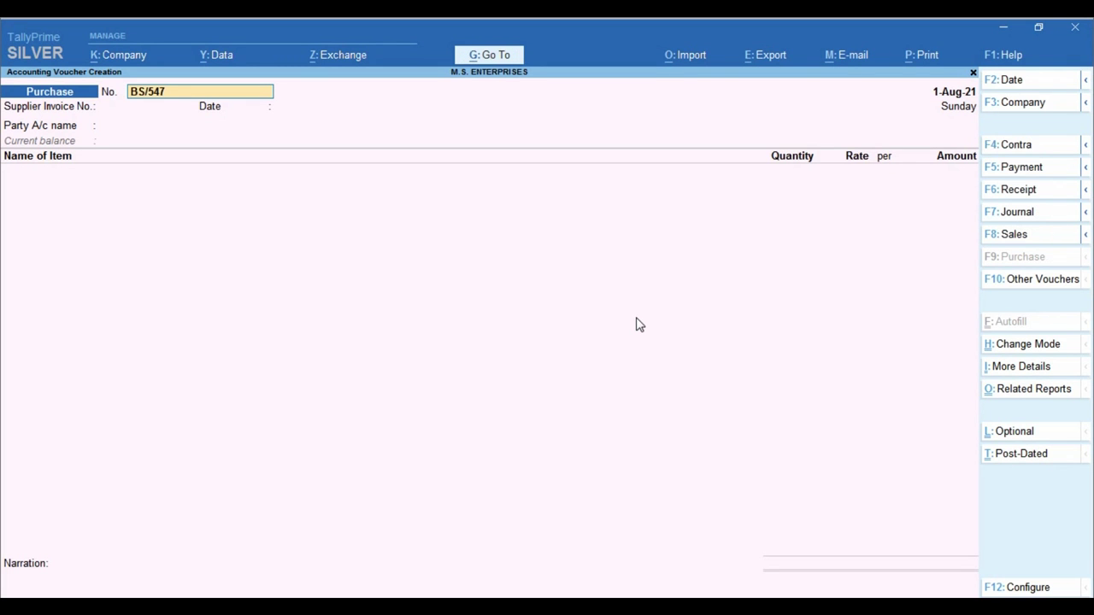
key(Return)
Check the invoice date in the PDF and set the purchase voucher date in TallyPrime to 3.8.2021
key(alt+Tab)
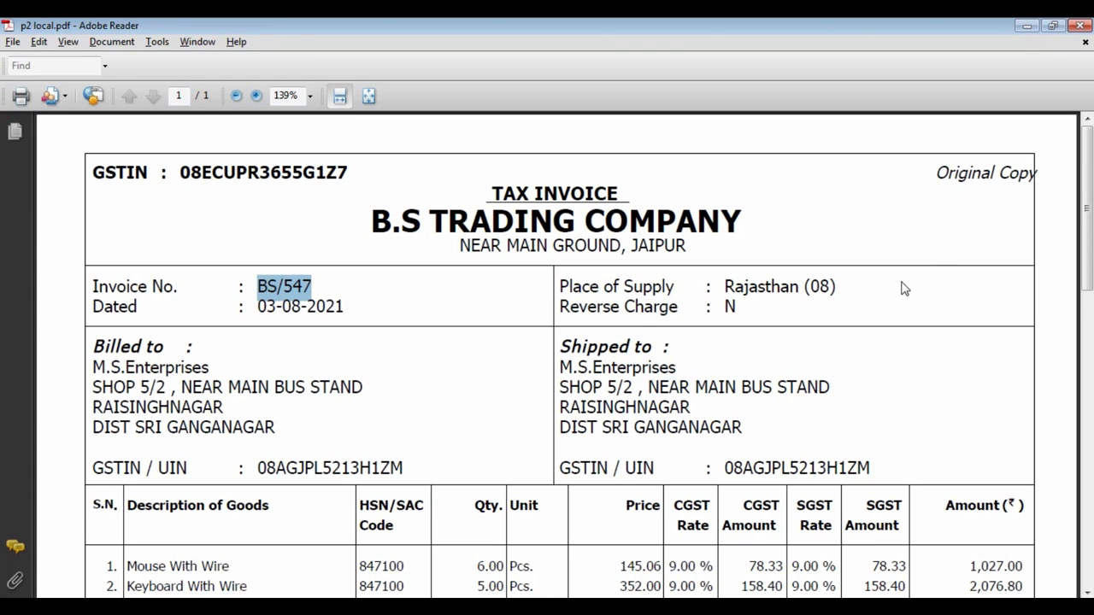
click(309, 321)
key(alt+Tab)
key(F2)
text(3.8)
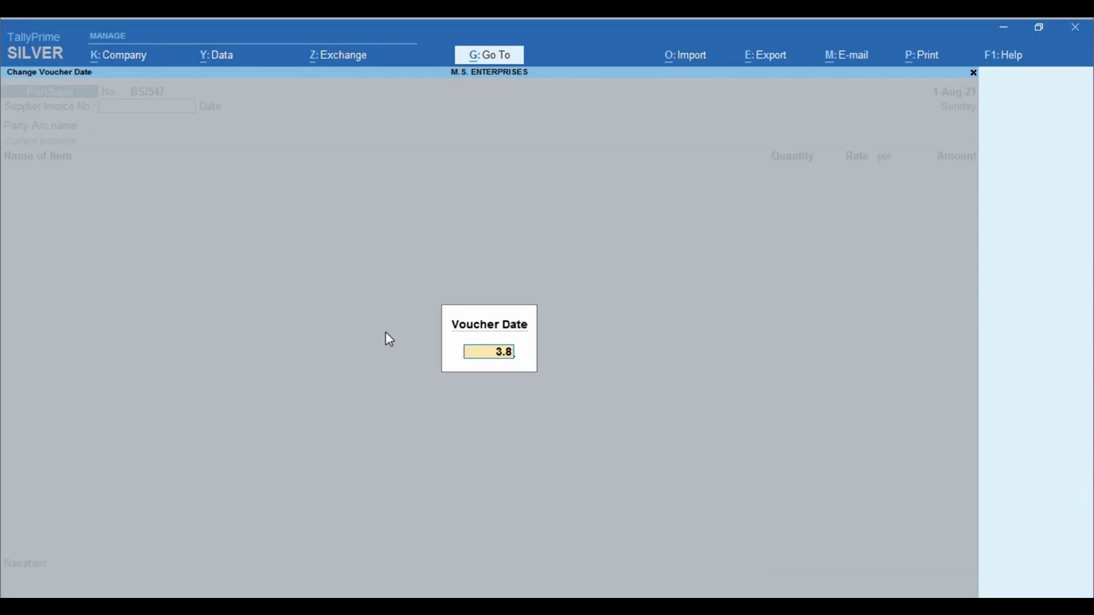
text(.2021)
key(Return)
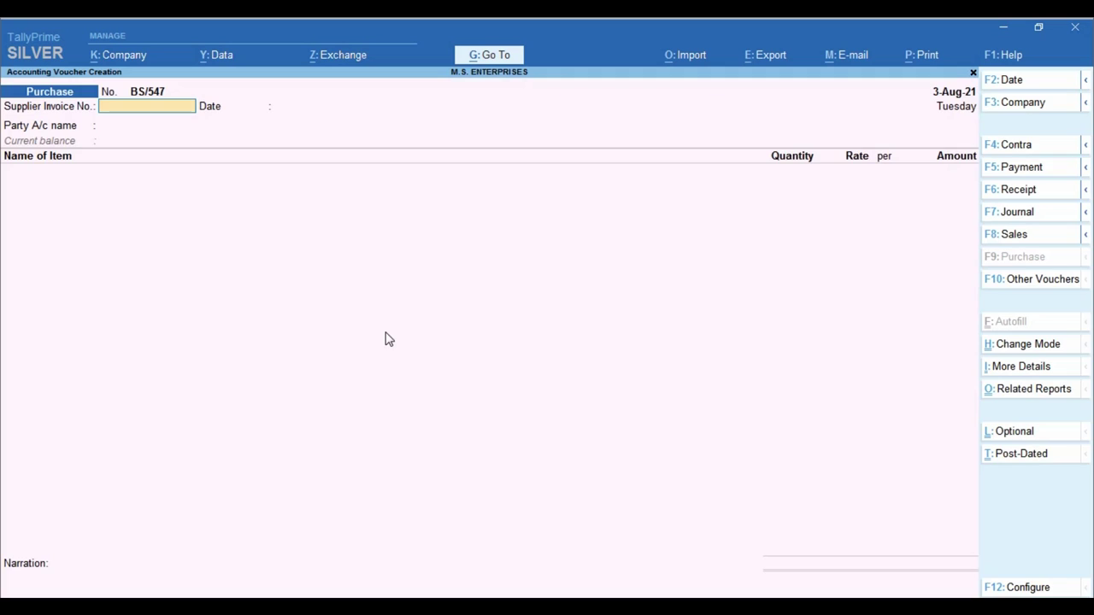
Paste the same invoice number as the supplier invoice number and accept 3-Aug-21 as its date
key(ctrl+alt+v)
key(Return)
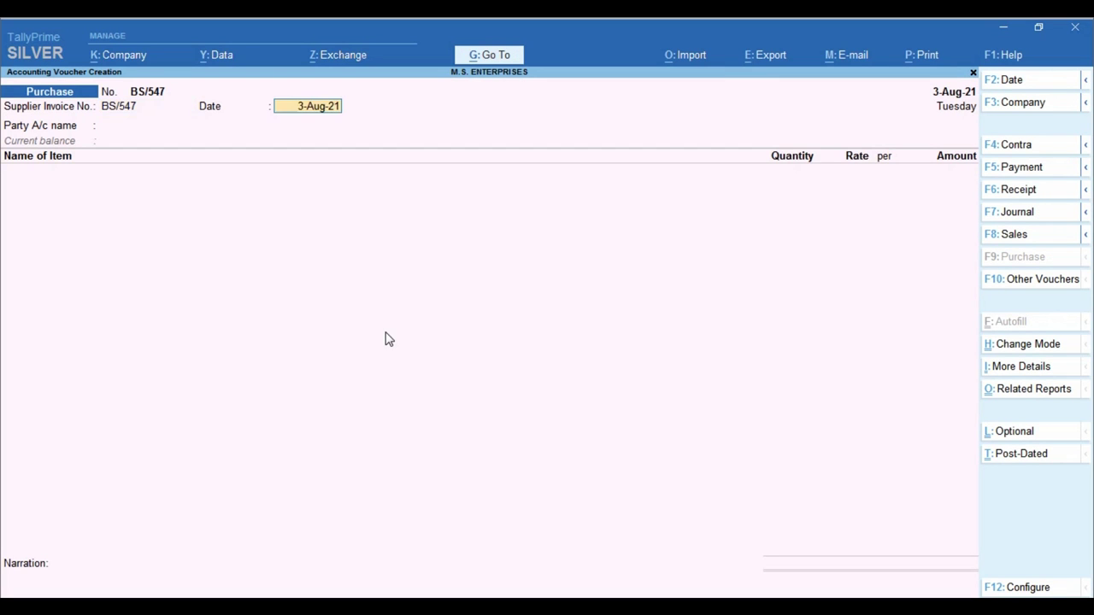
key(Return)
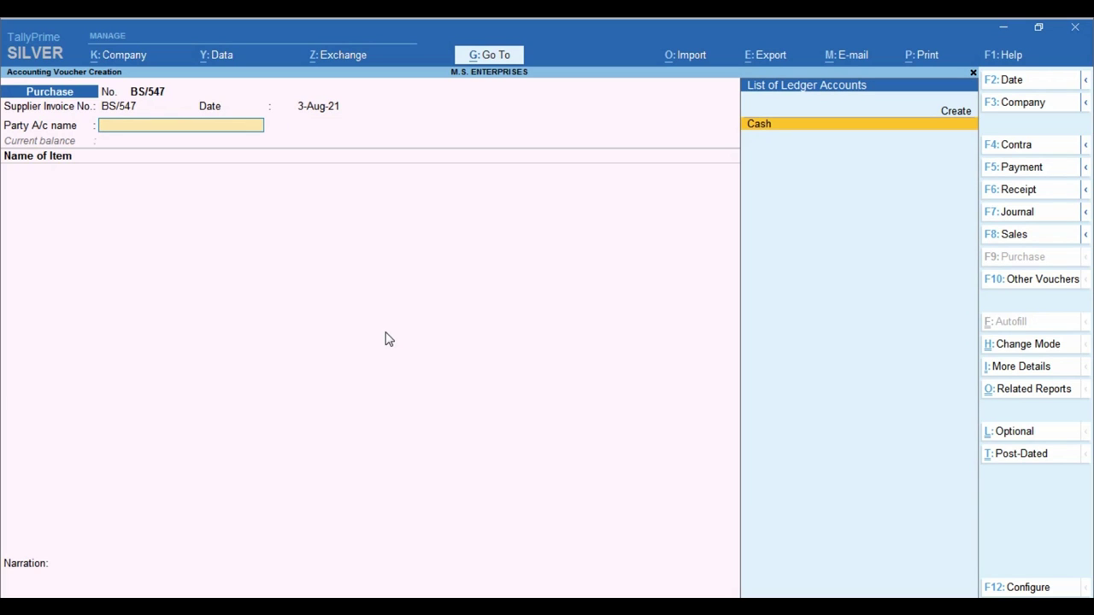
Check the supplier on the PDF invoice and start creating a new ledger for the voucher's party account in TallyPrime
key(alt+Tab)
click(476, 331)
key(alt+Tab)
click(962, 121)
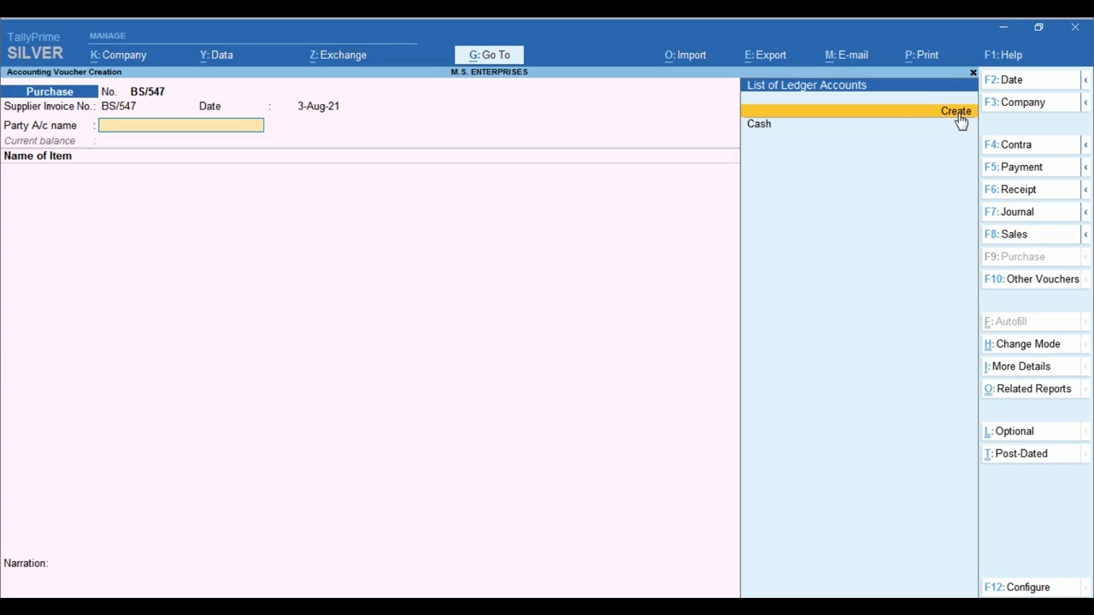
key(ctrl)
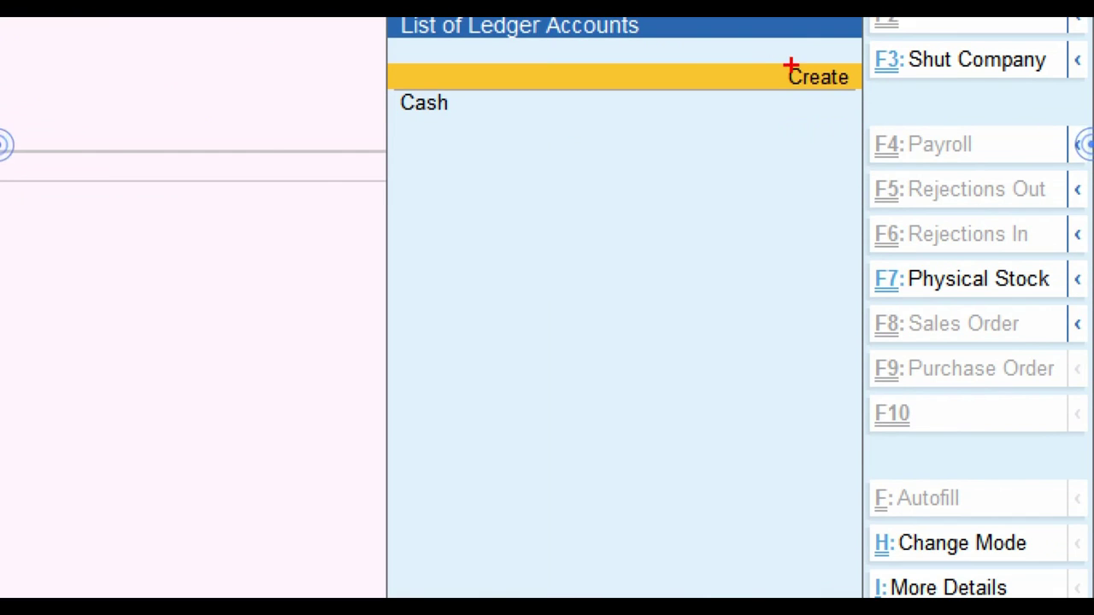
click(923, 95)
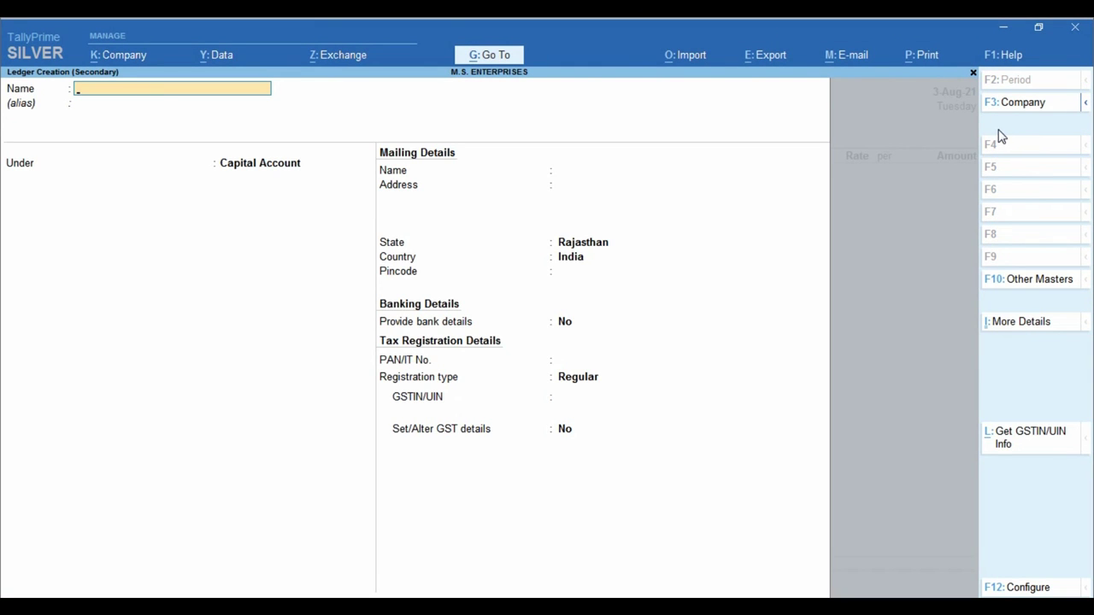
Copy the supplier name B.S TRADING COMPANY from the PDF invoice into the new ledger's name, leaving the alias empty
key(alt+Tab)
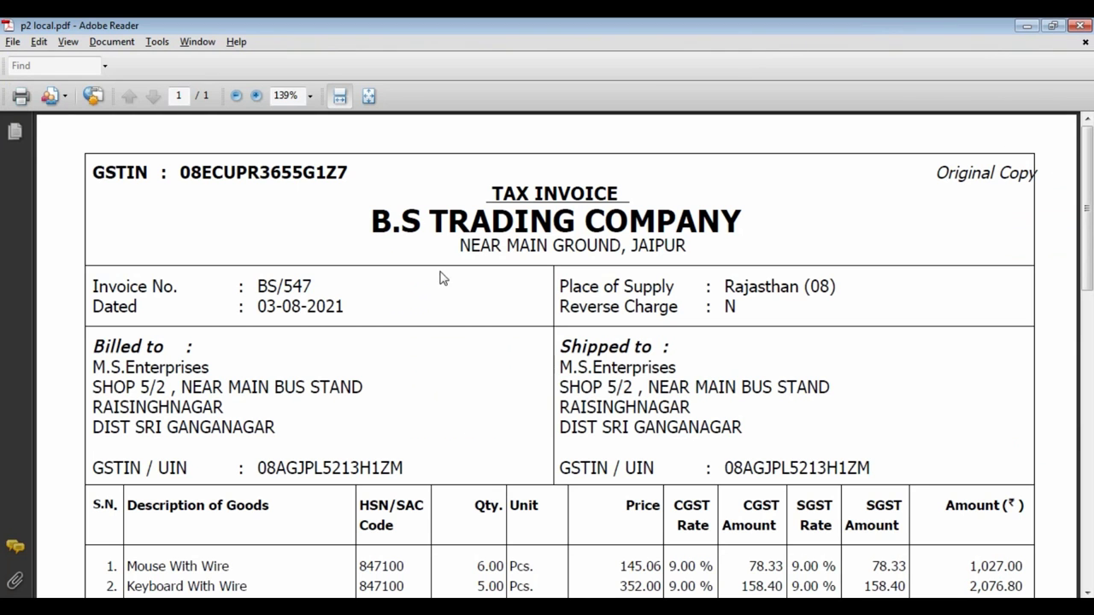
triple_click(371, 223)
key(ctrl+c)
key(alt+Tab)
key(ctrl+v)
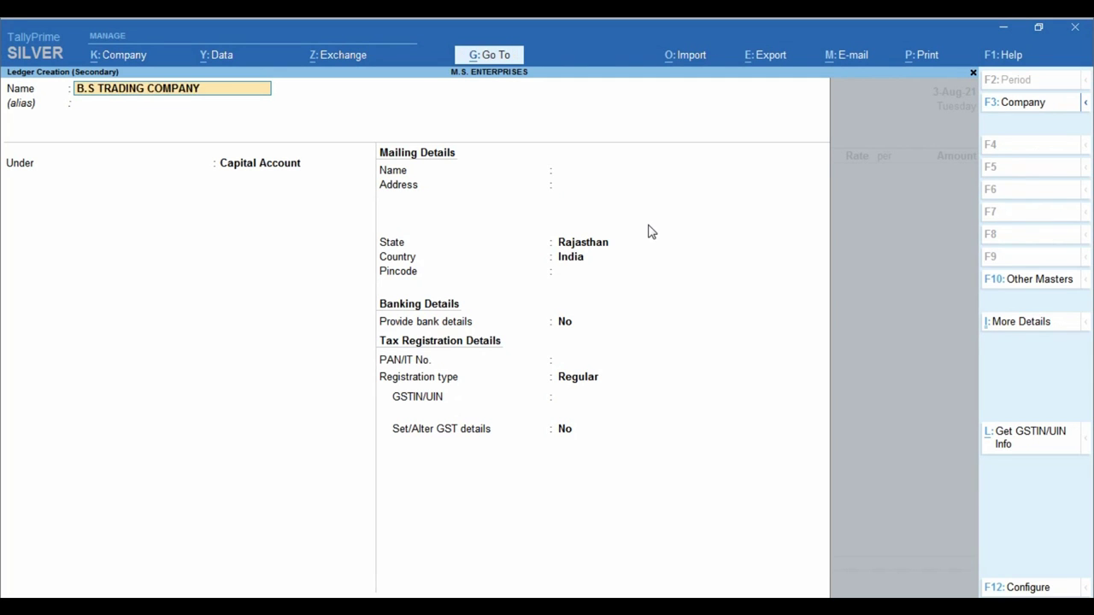
key(Return)
key(Return)
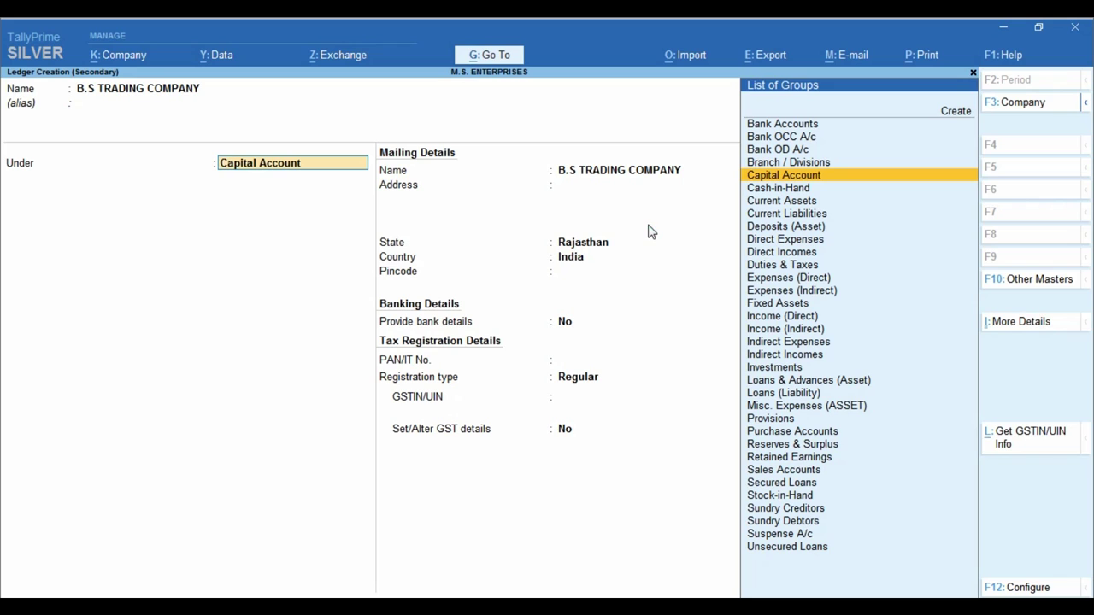
Place the ledger under Sundry Creditors with bill-by-bill balances, no default credit period and no credit-day check
text(Sund)
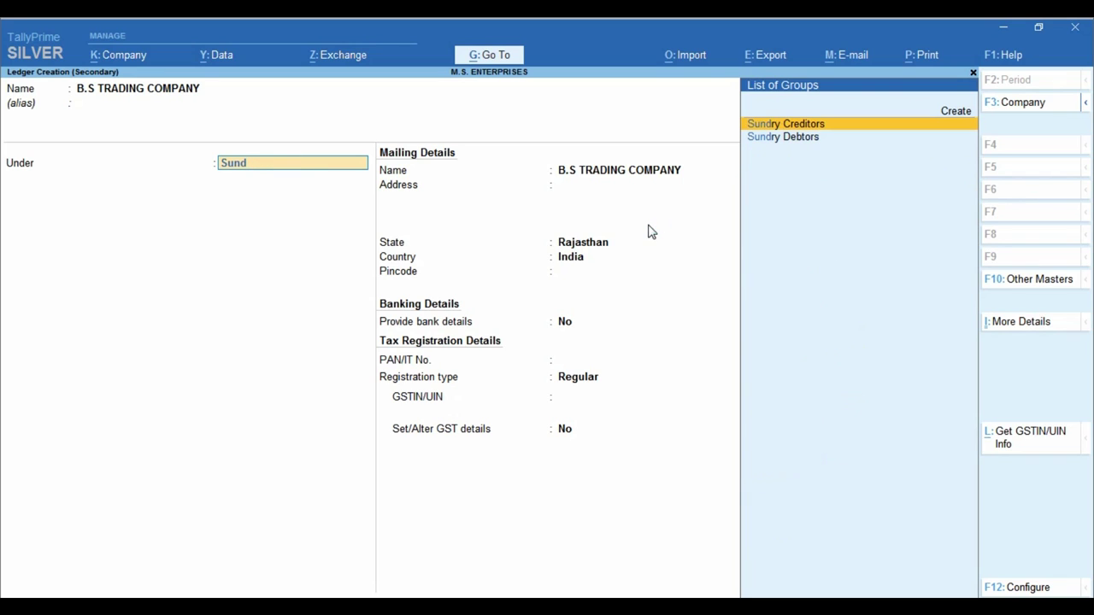
key(Return)
key(Return)
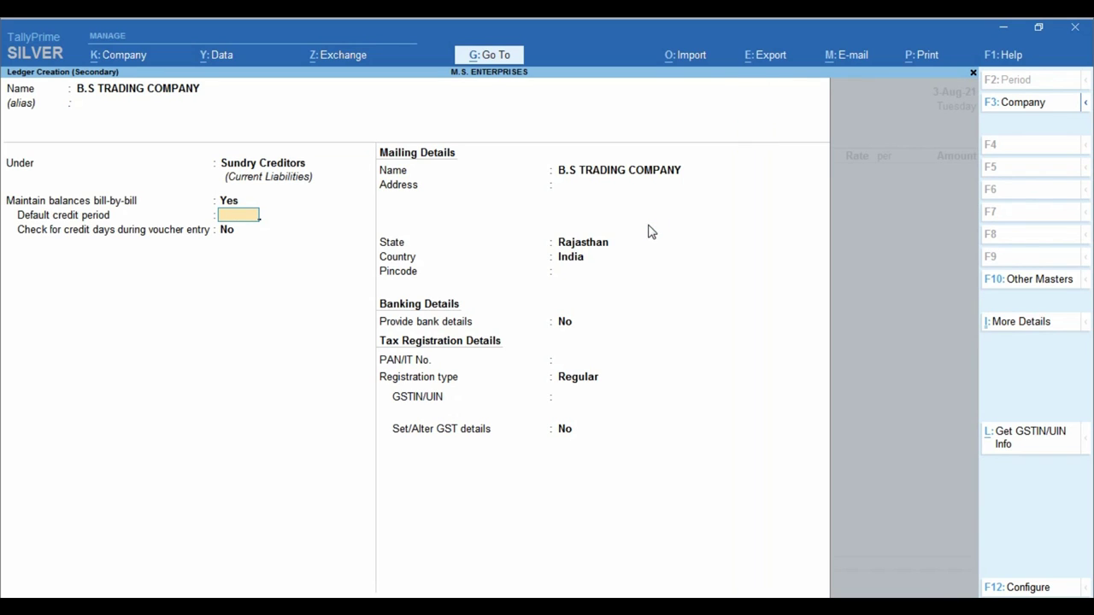
key(Return)
key(Return)
key(Return)
Copy the supplier's address from the PDF invoice into the address field of the ledger's mailing details in TallyPrime
key(alt+Tab)
click(537, 289)
drag(466, 250, 684, 250)
key(ctrl+c)
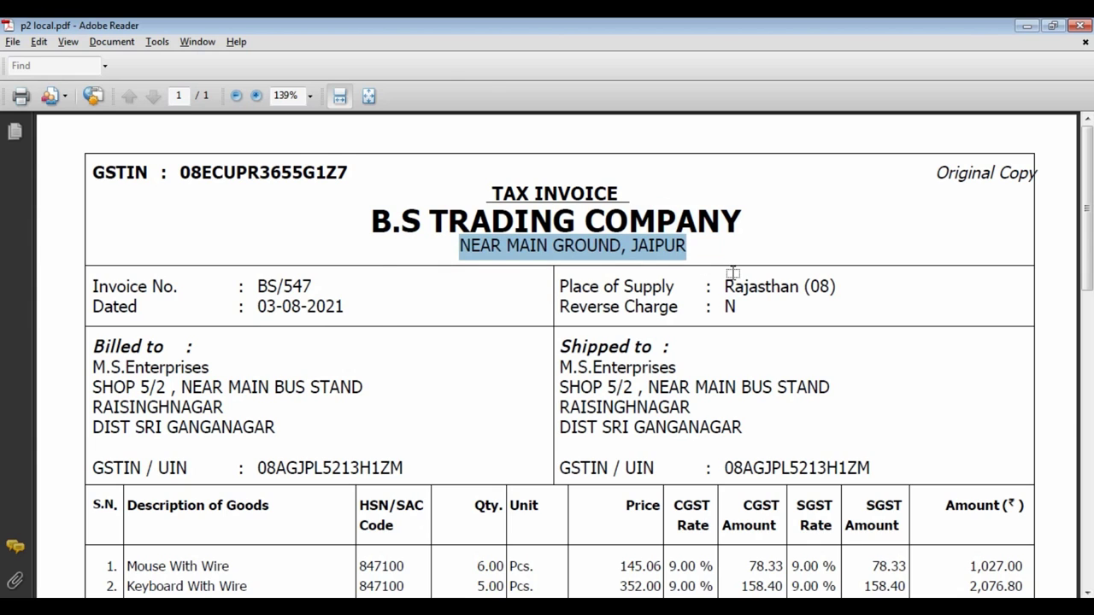
key(alt+Tab)
key(ctrl+v)
key(Return)
key(Return)
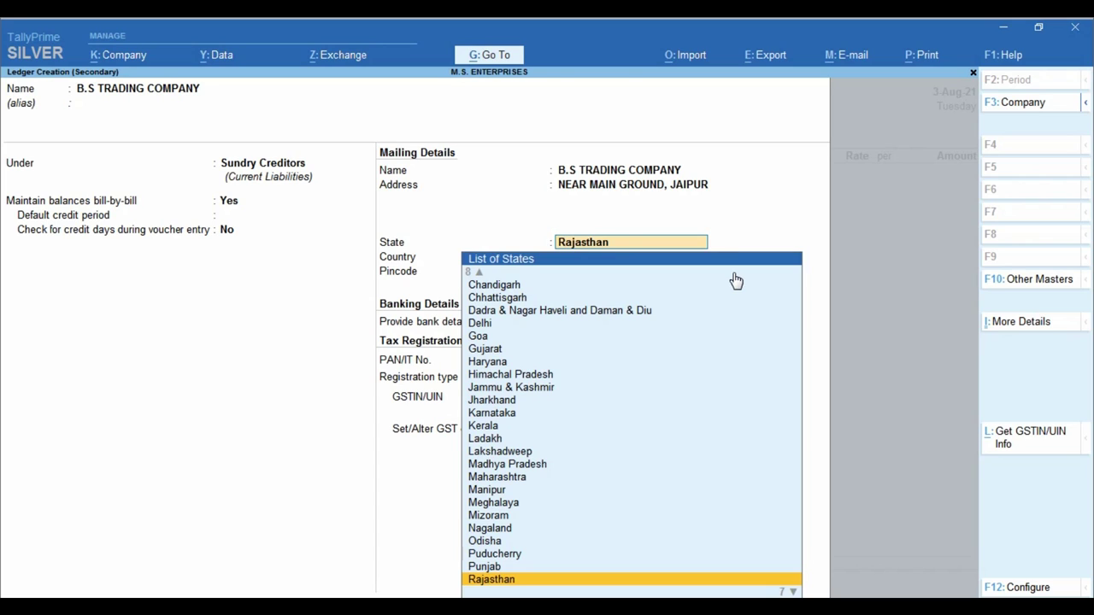
Accept state Rajasthan, a blank pincode, no bank details and the Regular registration type for the ledger
key(Return)
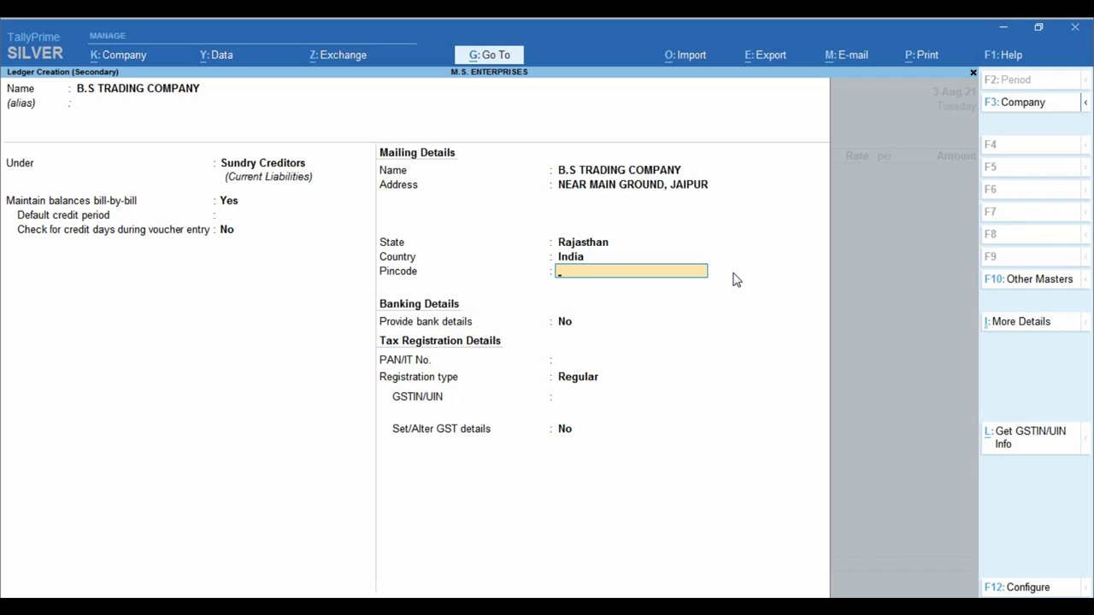
key(Return)
key(Return)
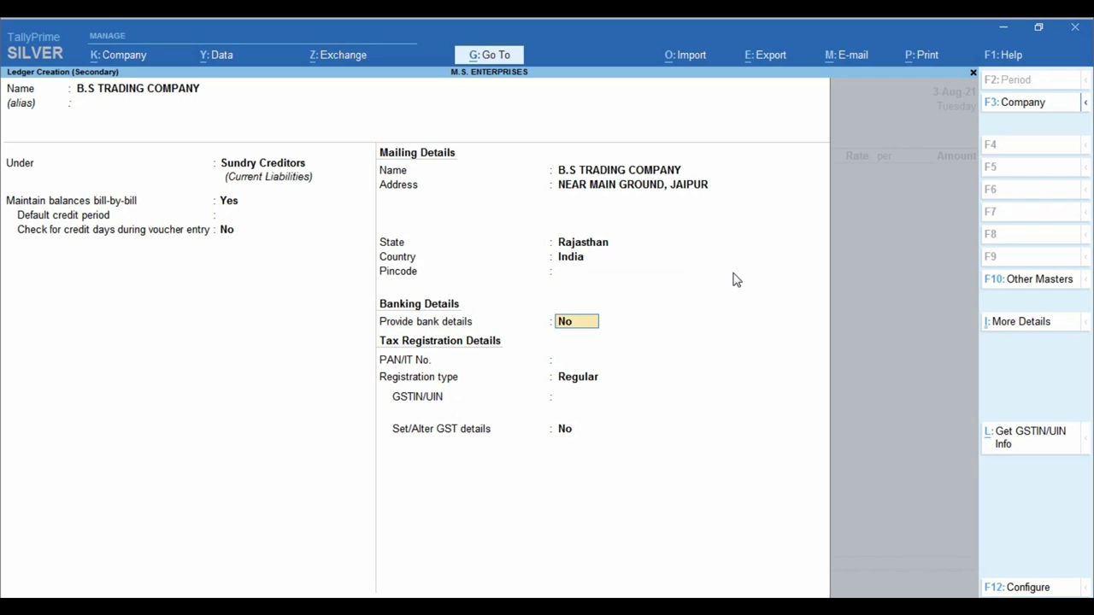
key(Return)
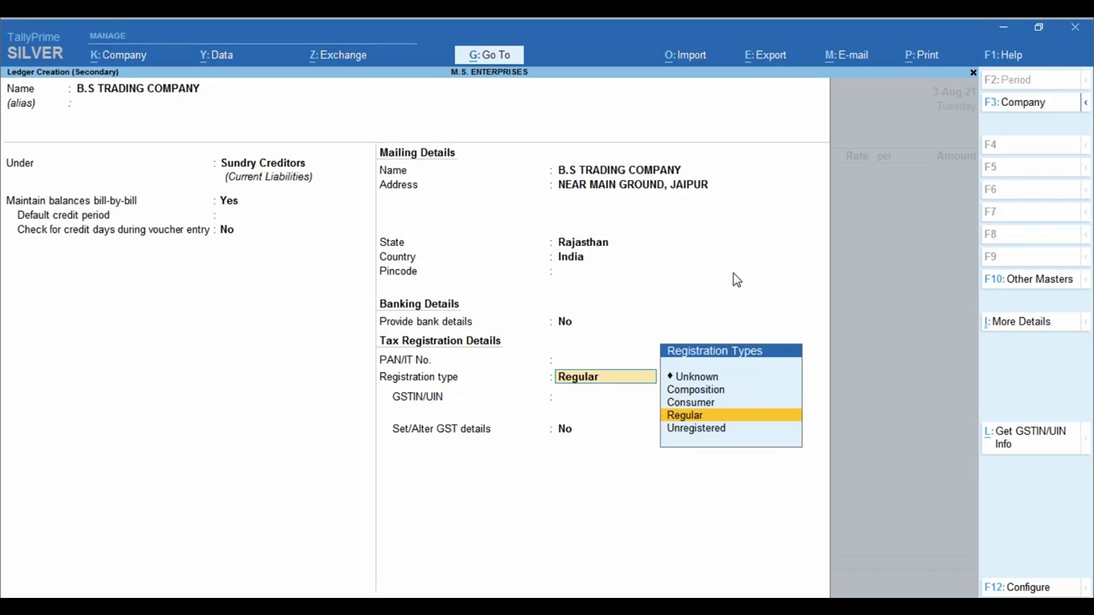
key(Return)
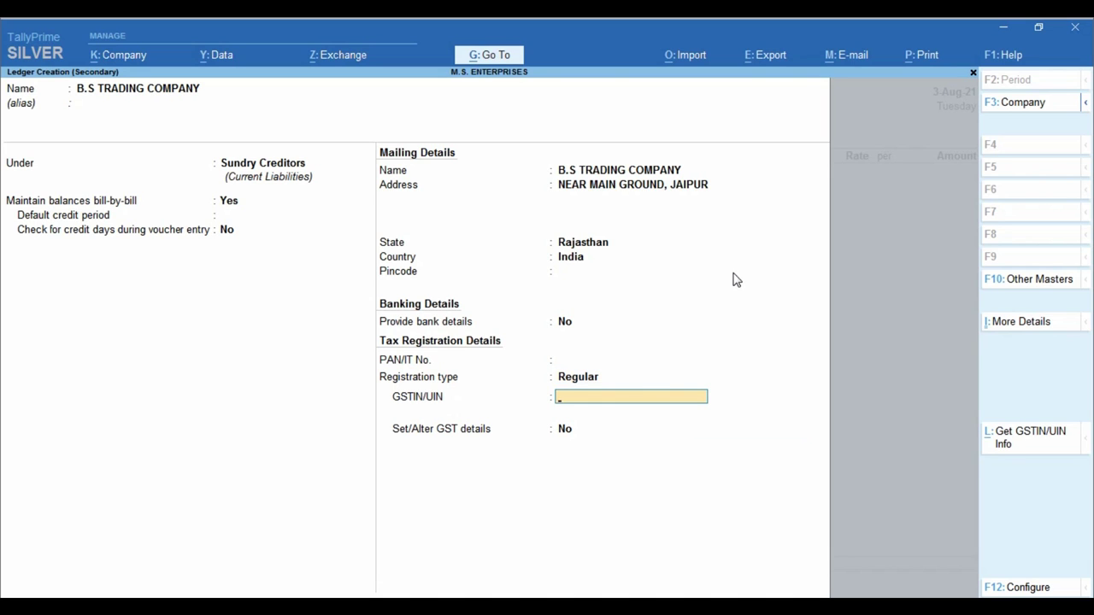
Copy the supplier's GSTIN from the top of the PDF invoice into the ledger's GSTIN/UIN field in TallyPrime
key(alt+Tab)
click(296, 229)
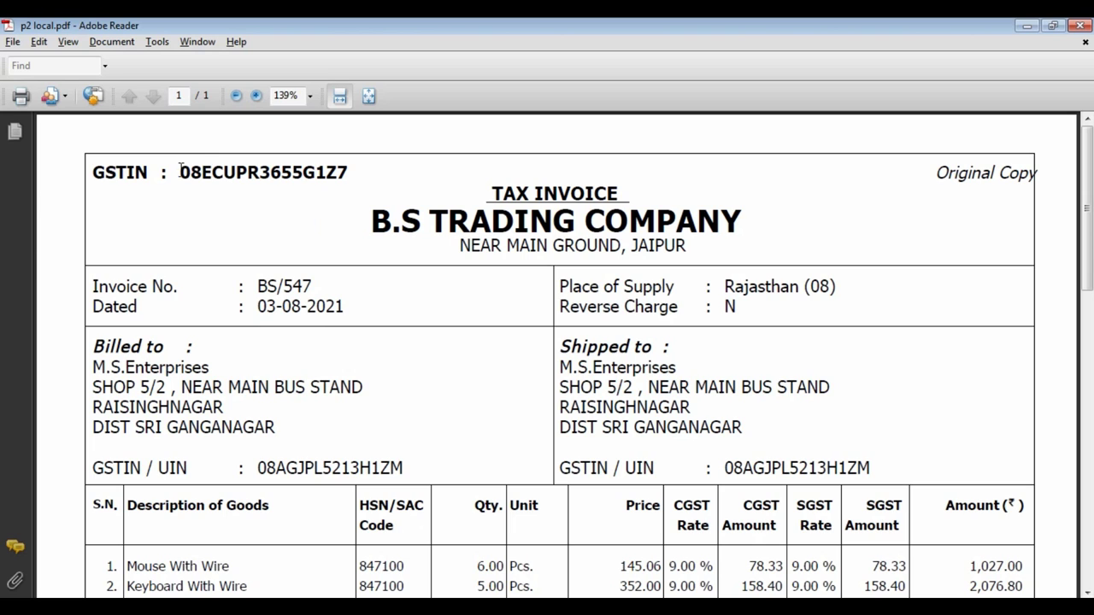
drag(177, 175, 362, 176)
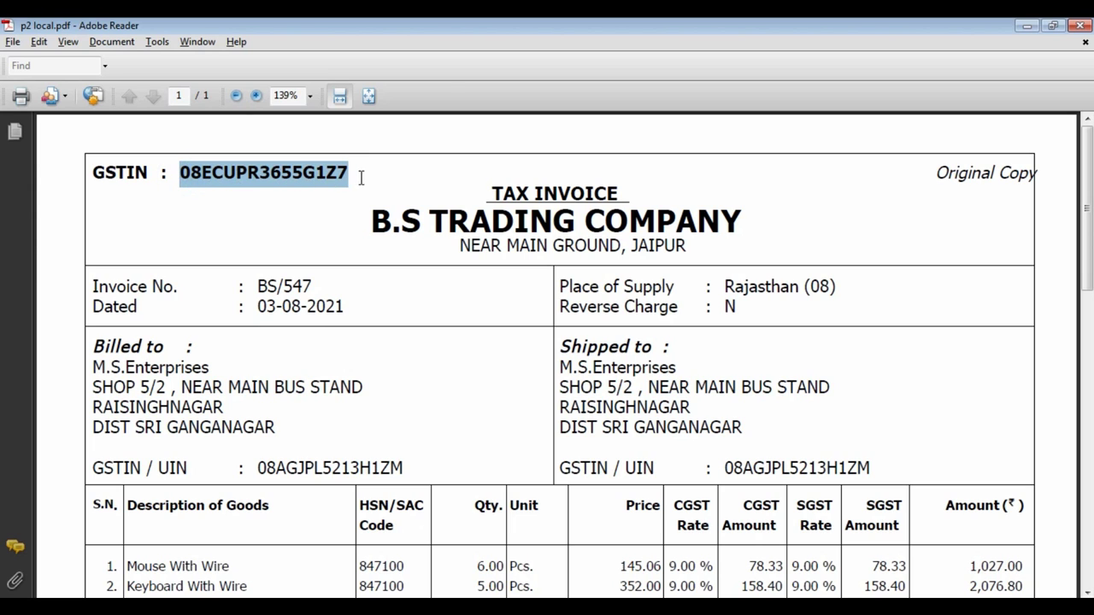
key(alt+Tab)
key(ctrl+alt+v)
key(Return)
key(Return)
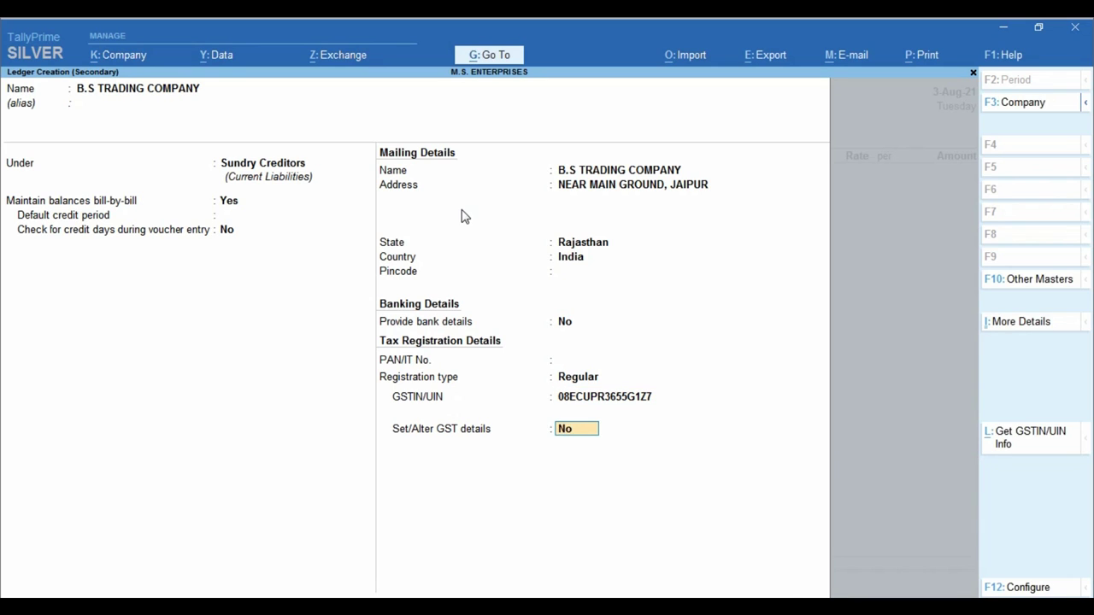
Save the supplier ledger without altering GST details and accept the party details for the purchase voucher
key(Return)
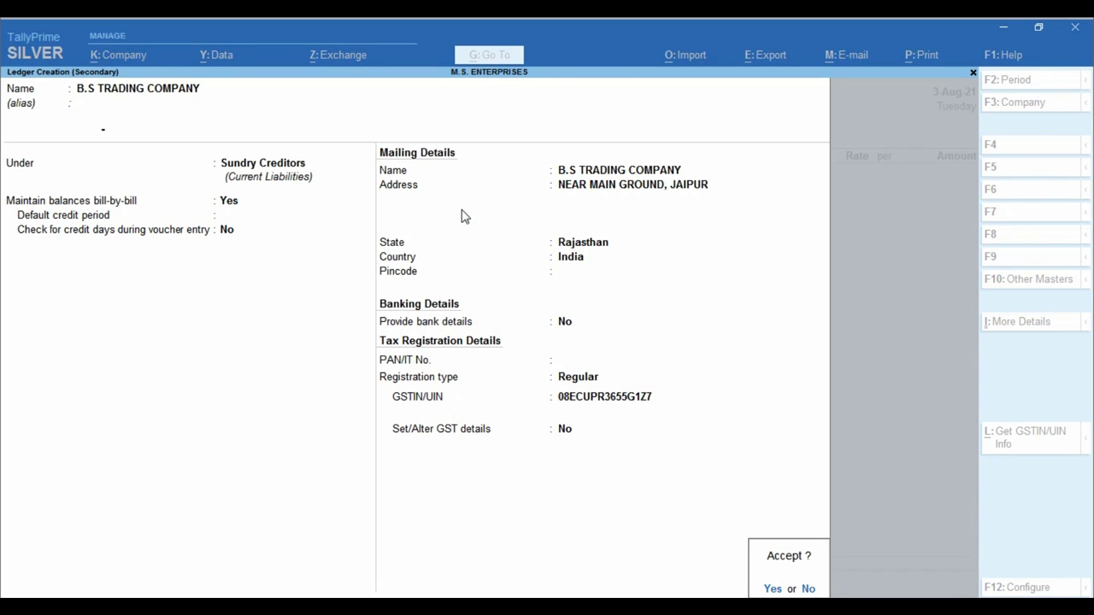
key(Return)
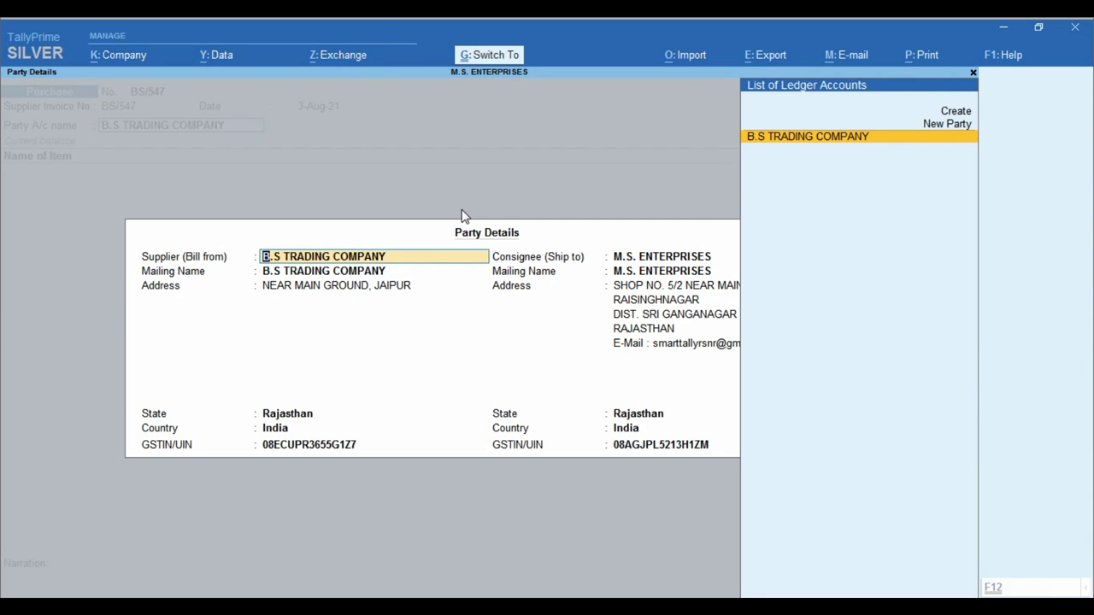
key(ctrl+a)
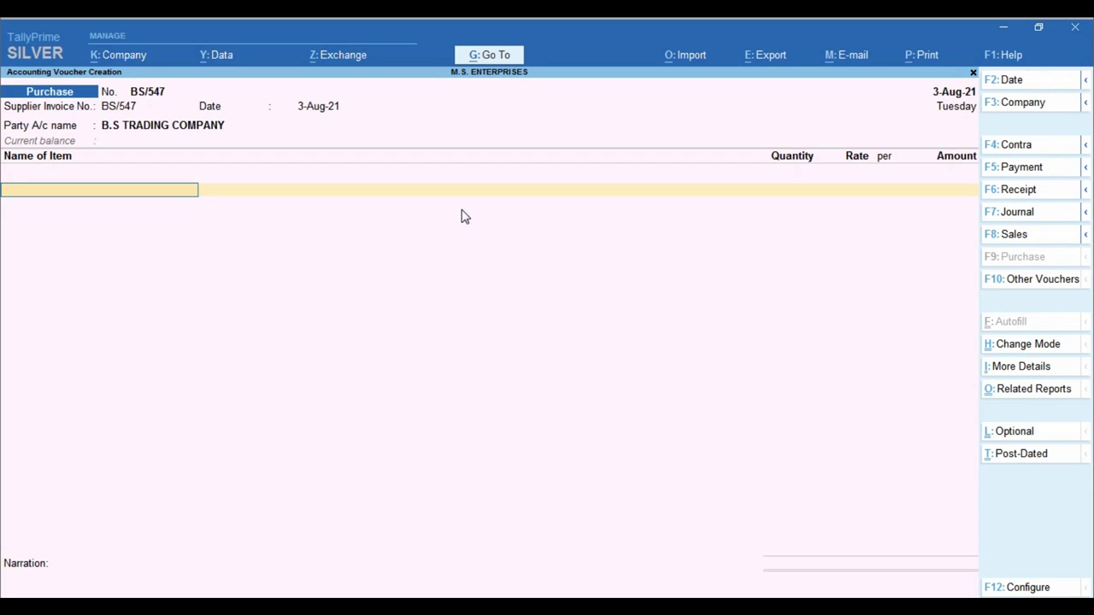
Check the goods on the PDF invoice and start a new stock item named Mouse with Wire from the TallyPrime voucher's item line
click(251, 582)
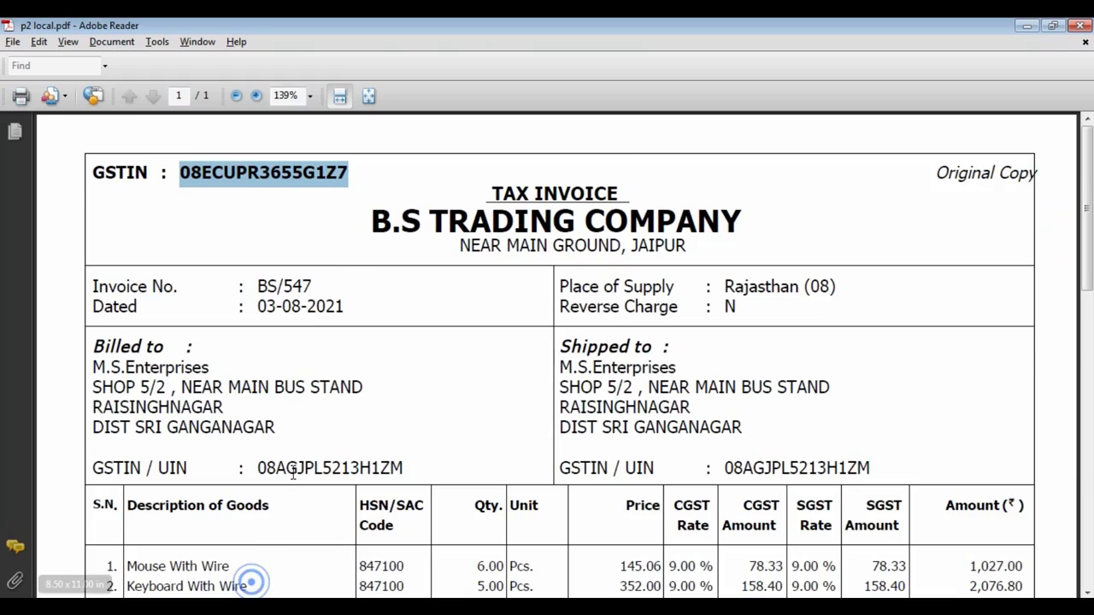
scroll(276, 550, down, 3)
key(alt+Tab)
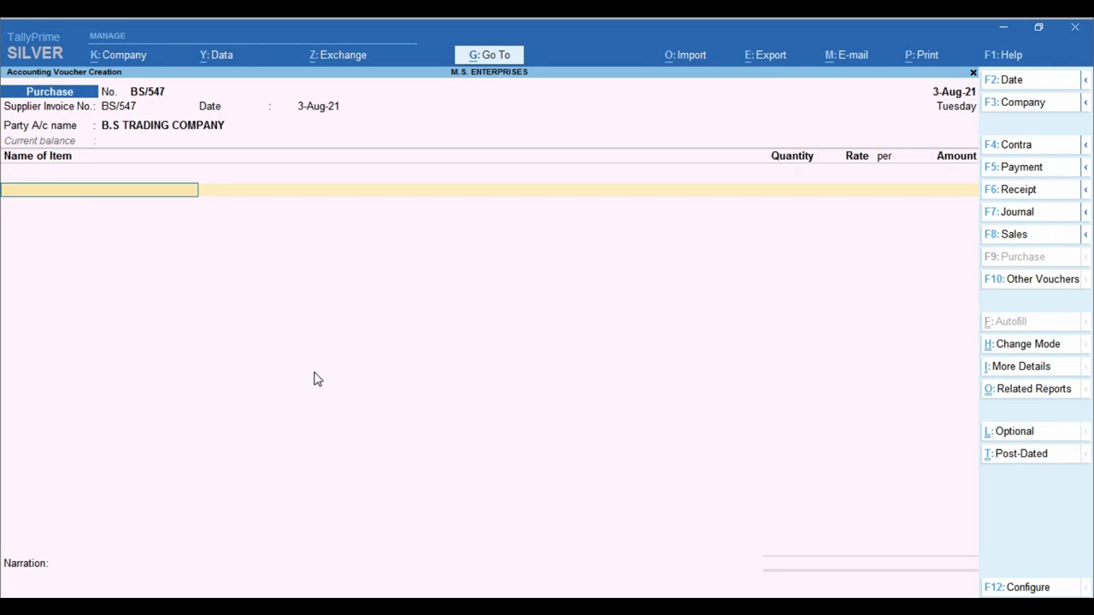
text(F)
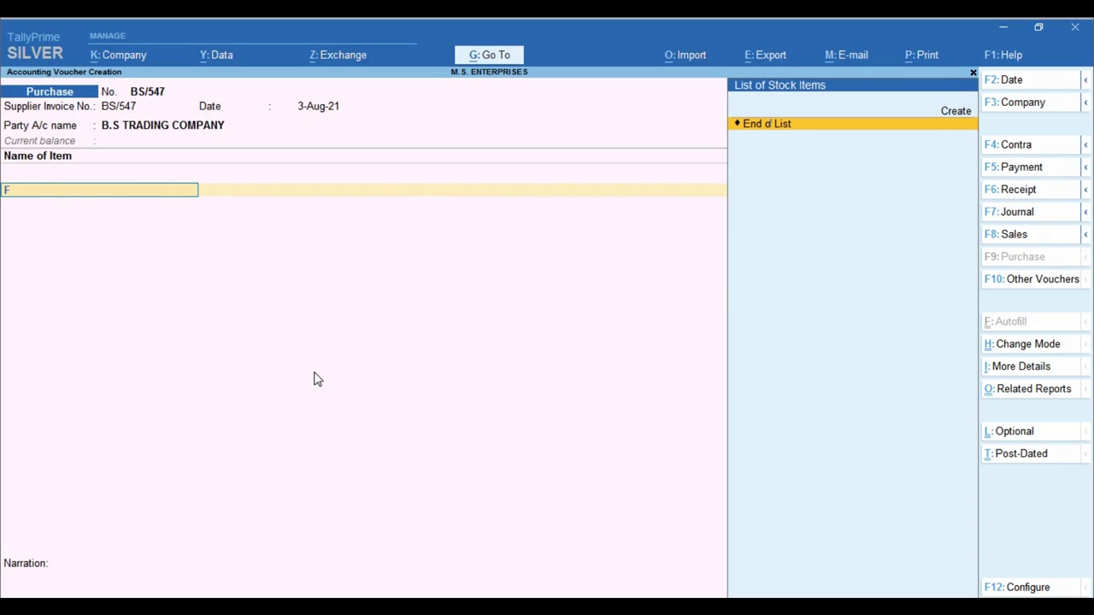
key(BackSpace)
key(Up)
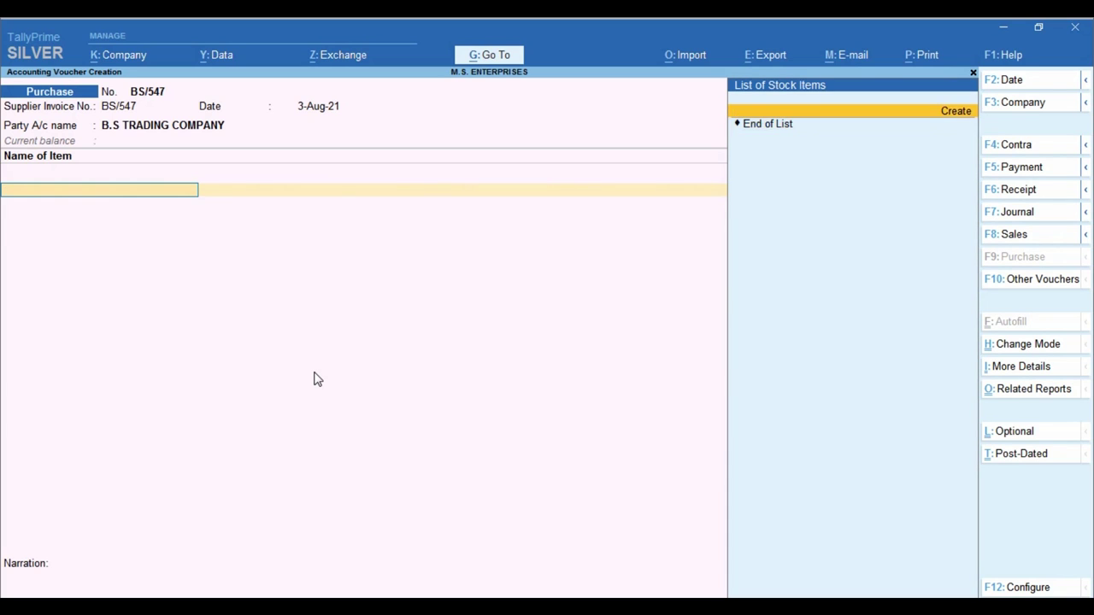
key(Return)
text(Mo)
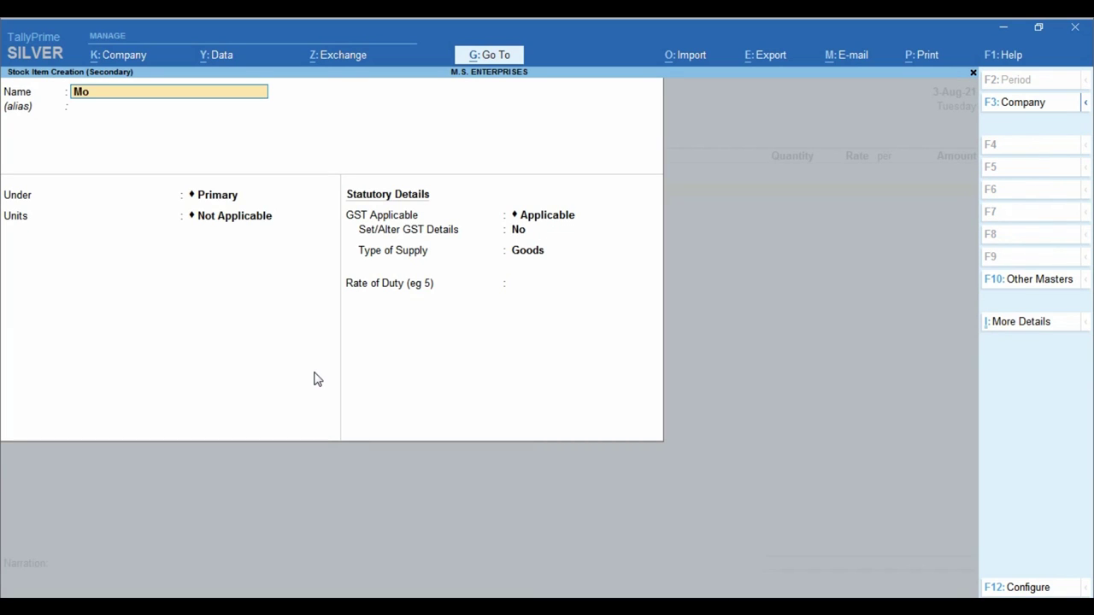
text(use with Wire)
key(Return)
key(Return)
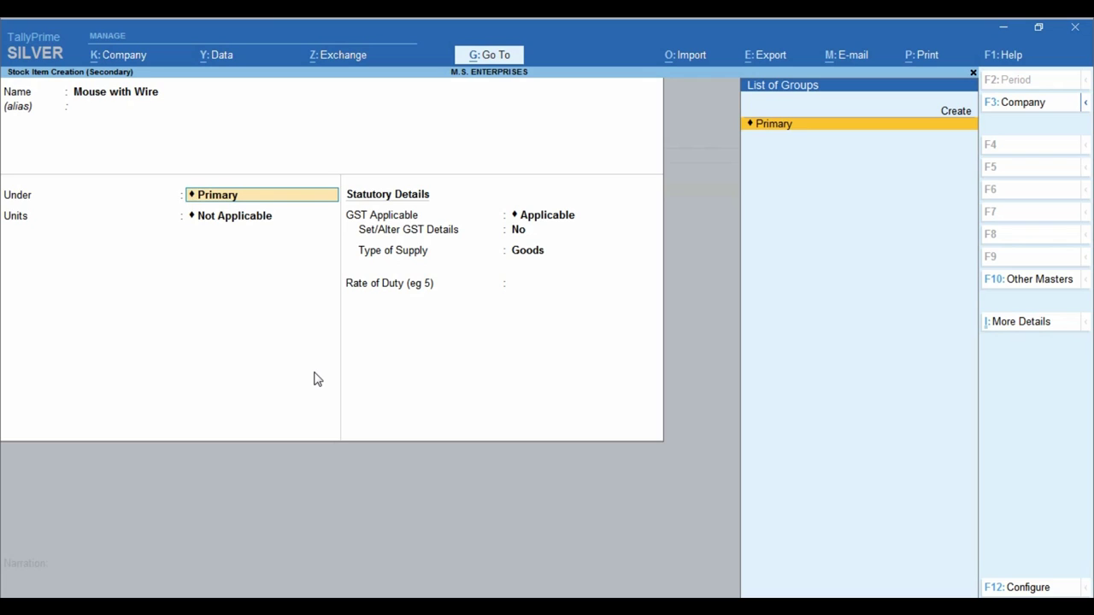
Create the stock group Computers Parts under Primary, without adding quantities or altering GST details, and assign it to the item
key(alt+c)
text(Computers P)
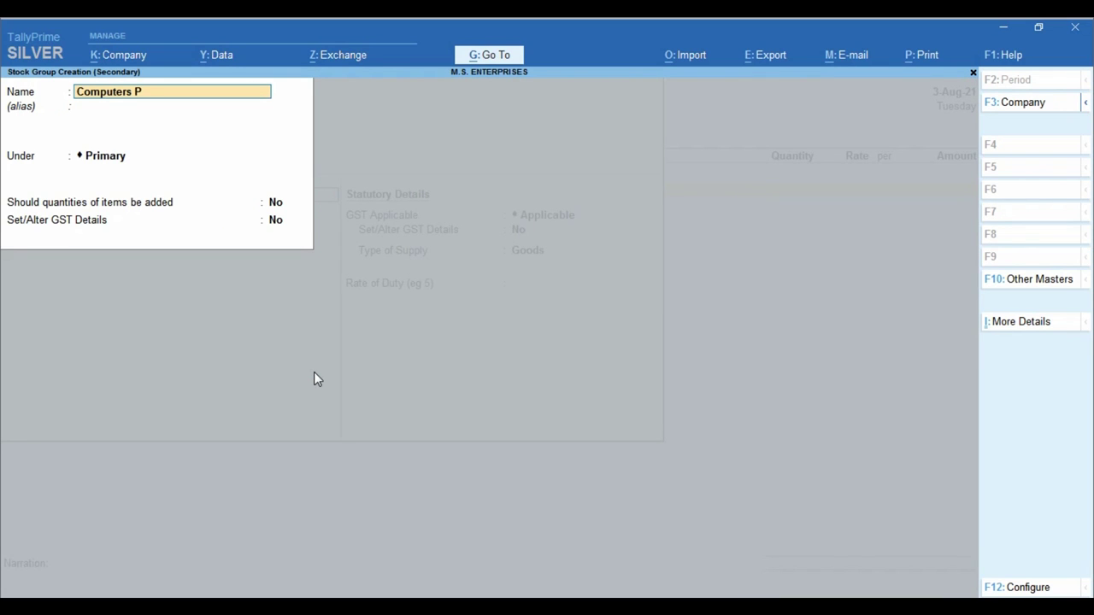
key(Return)
key(Return)
key(Return)
key(Return)
key(Return)
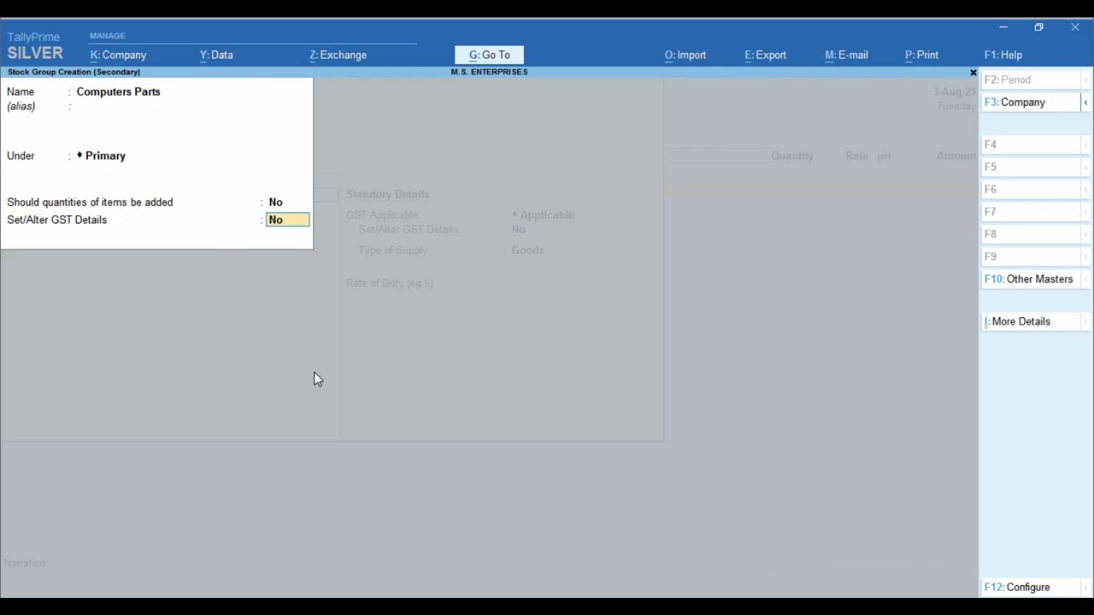
key(Return)
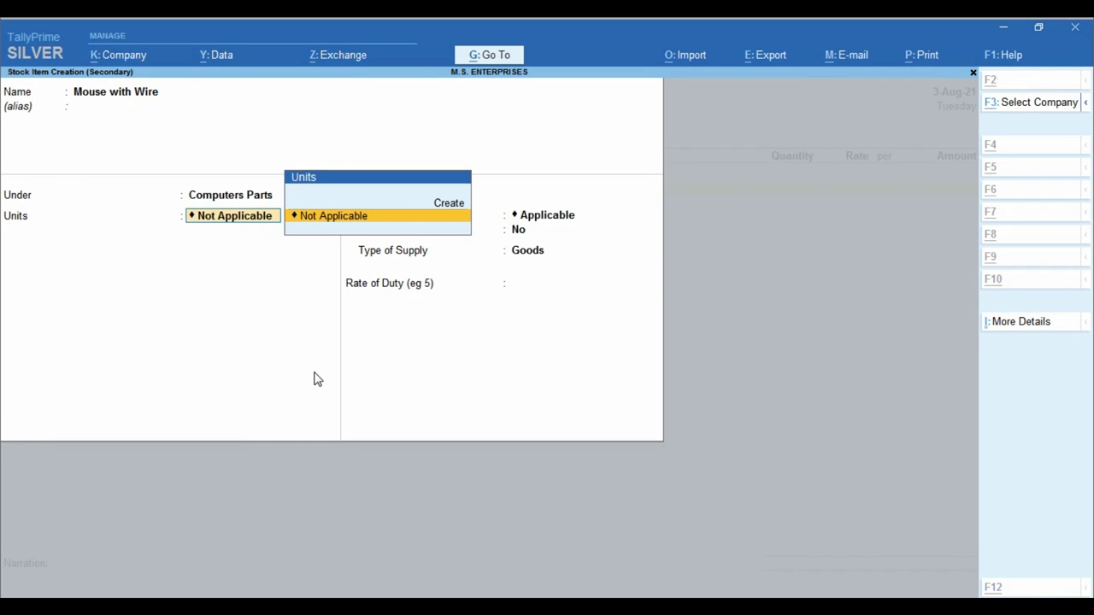
Create a simple unit pcs with UQC PCS-PIECES and 0 decimal places as the stock item's unit
key(alt+c)
key(Return)
key(Return)
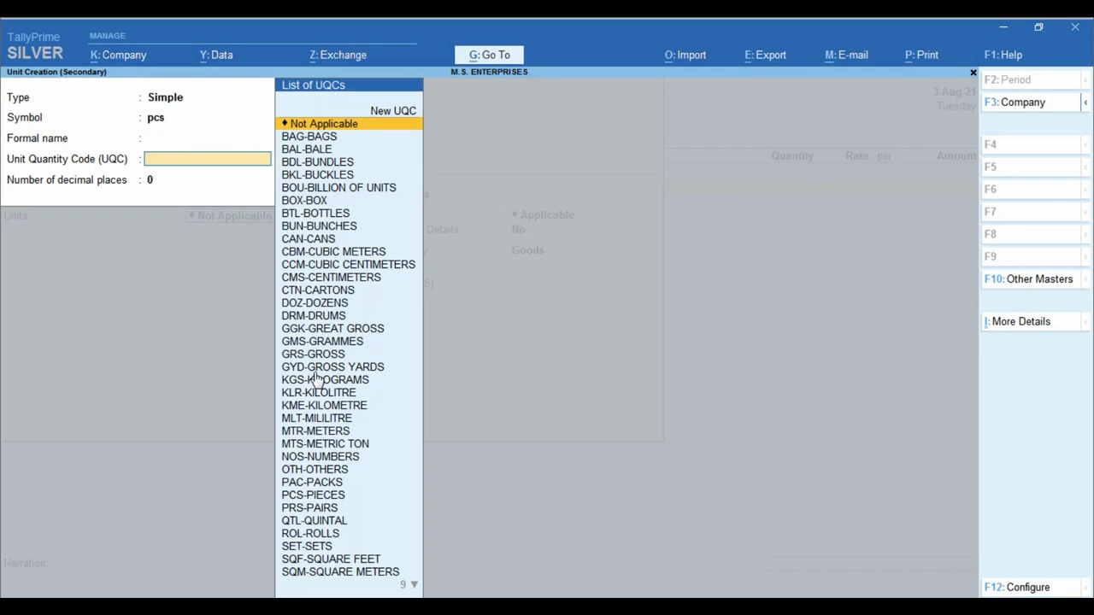
text(pcs)
key(Return)
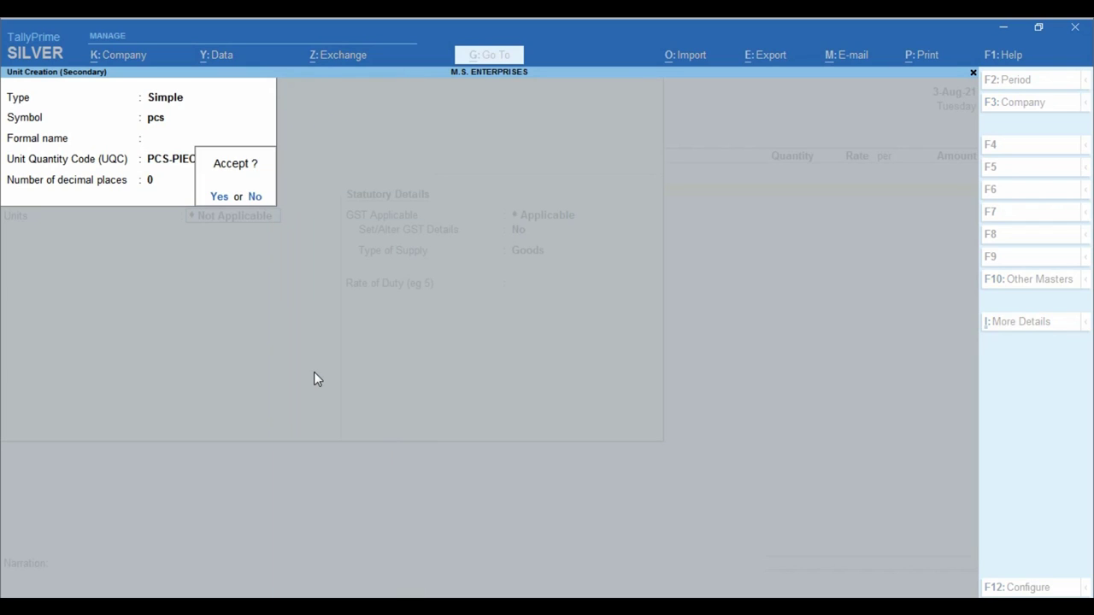
key(Return)
key(Return)
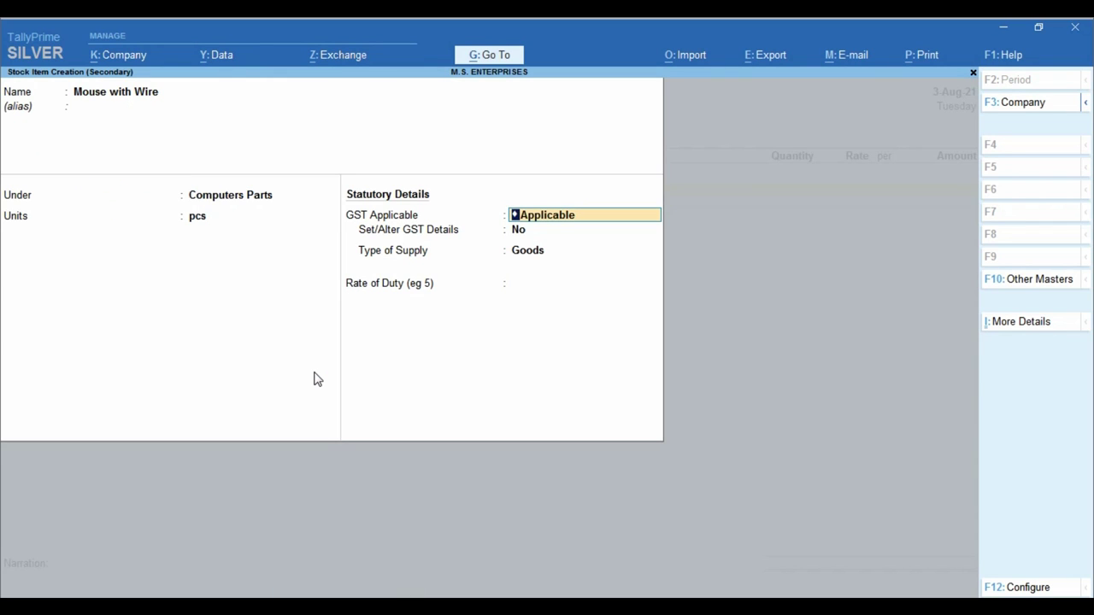
Enable GST details for the stock item with description Mouse, HSN/SAC 8471000, non-GST goods No and calculation On Value
key(Return)
key(y)
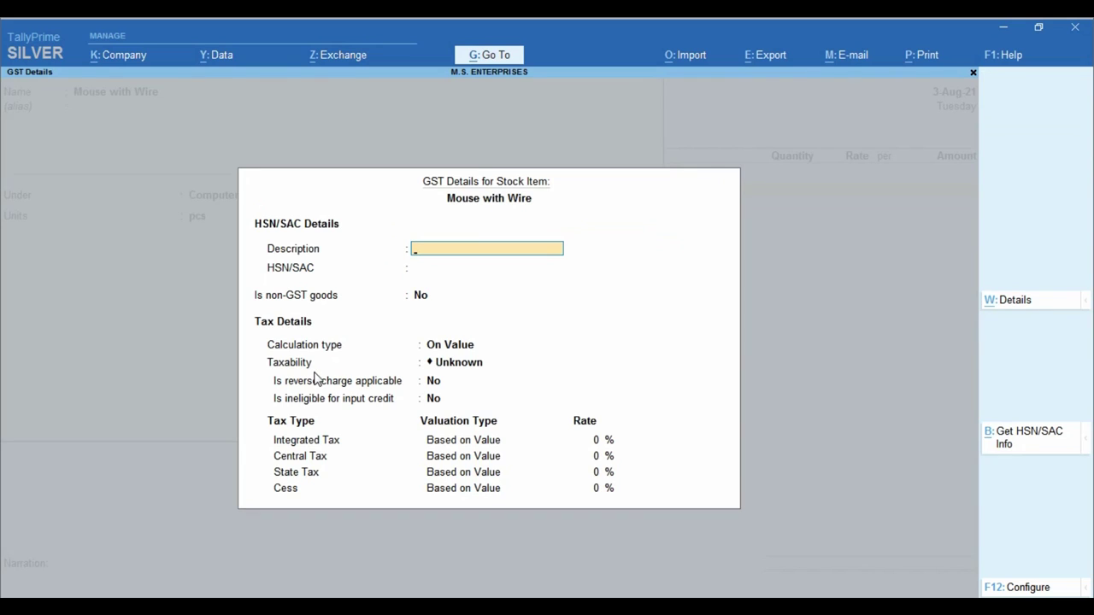
text(Mouse)
key(Return)
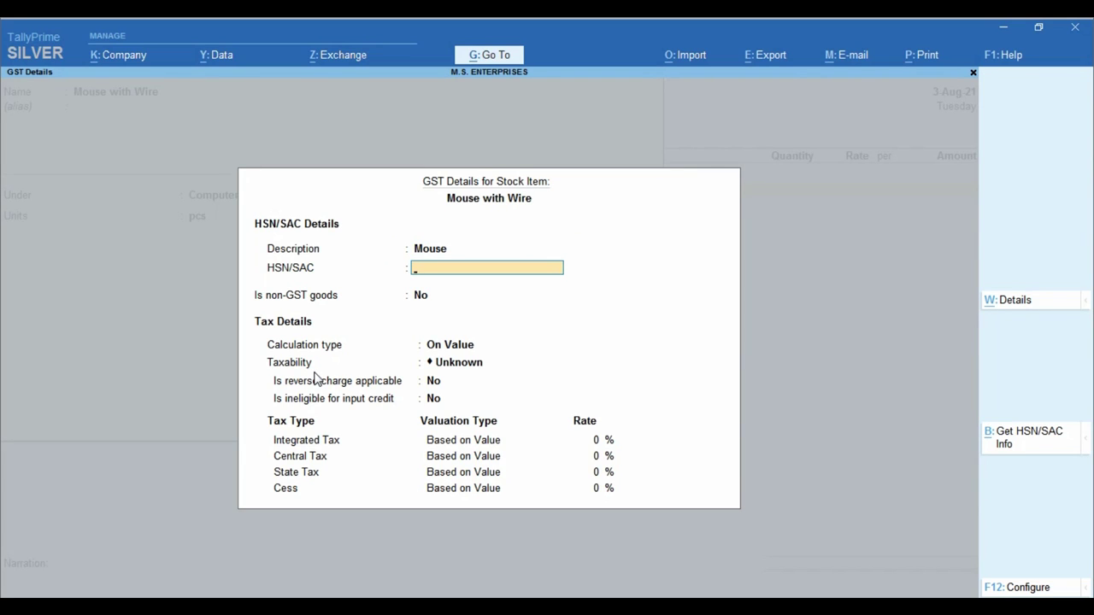
text(8471000)
key(Return)
key(Return)
key(Return)
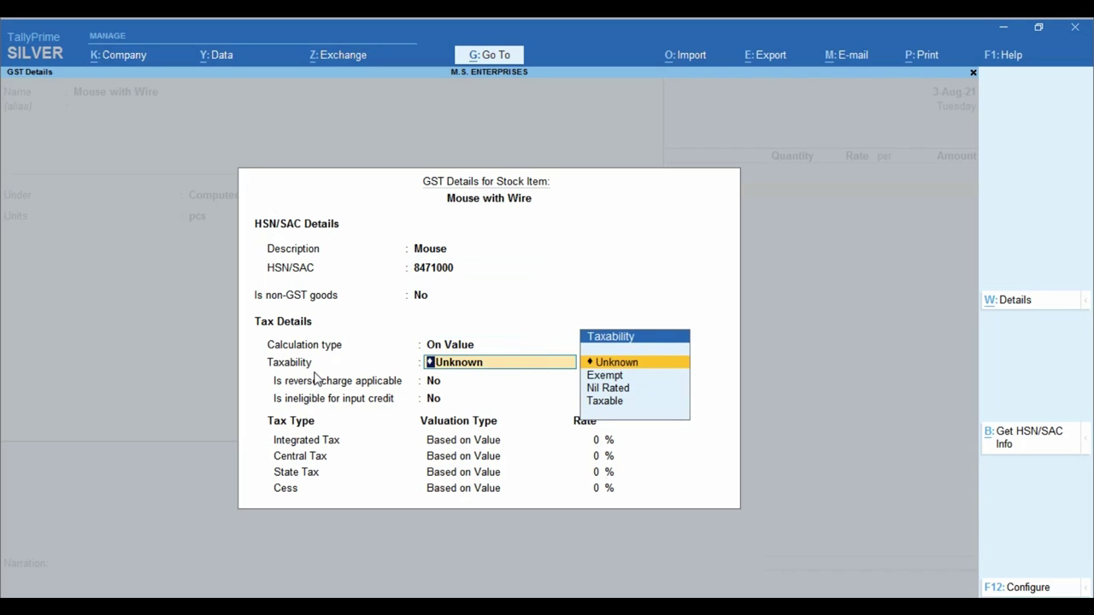
Make the item Taxable without reverse charge or input credit ineligibility, set integrated tax to 18%, and accept its GST details
key(Down)
key(Down)
key(Down)
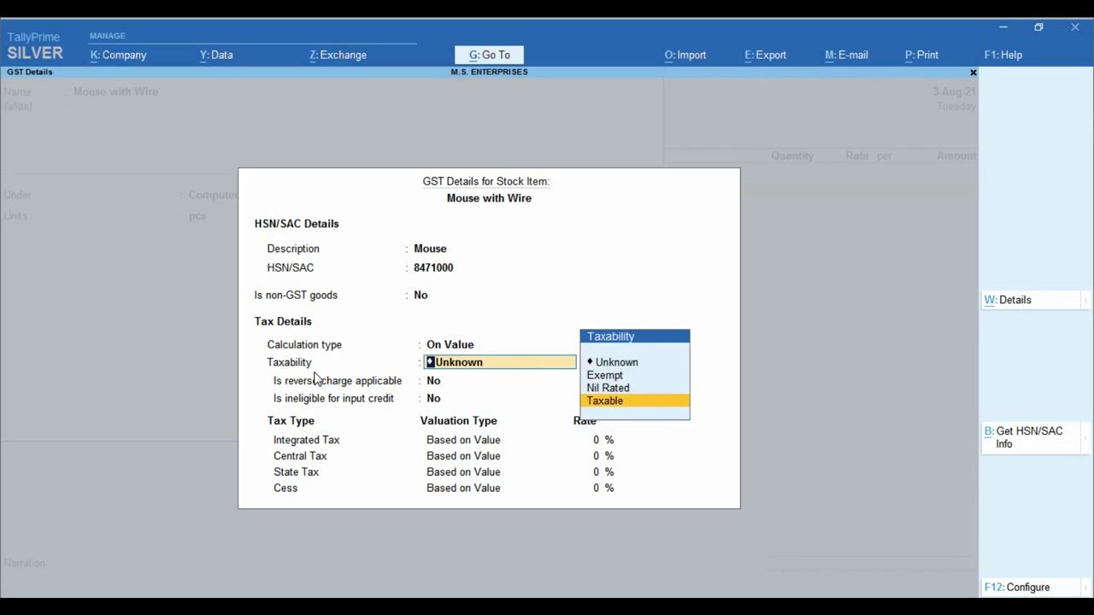
key(Return)
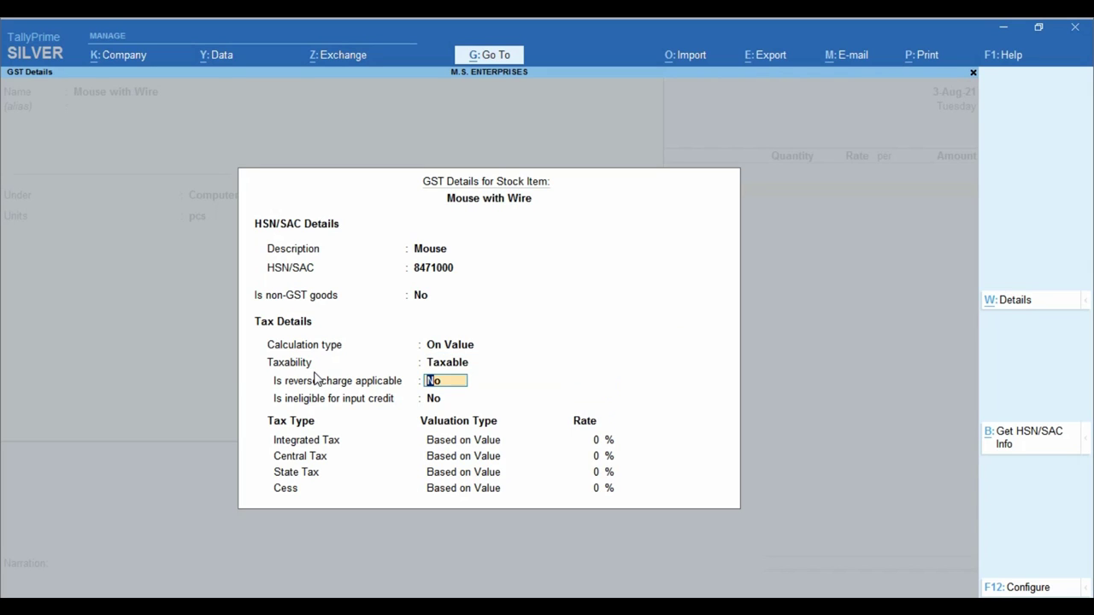
key(Return)
key(Return)
text(18)
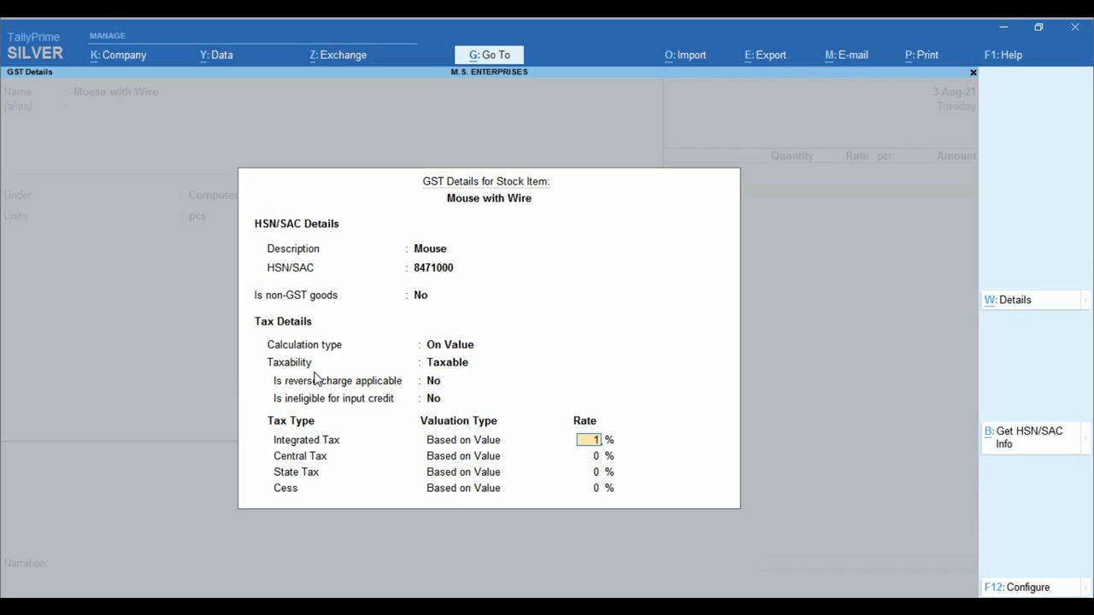
key(Return)
key(Return)
key(Return)
key(Return)
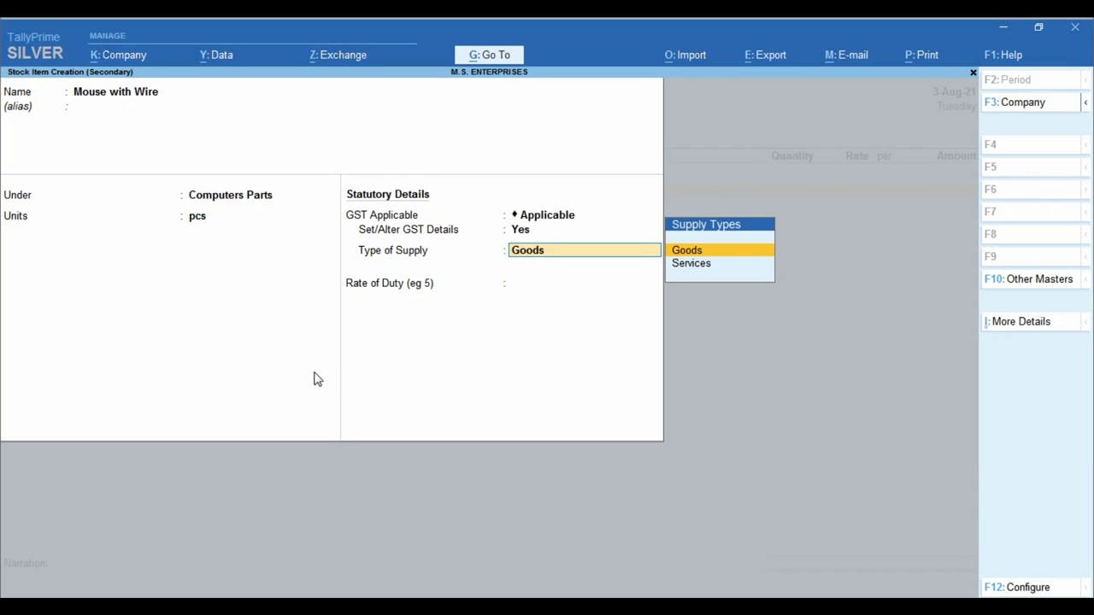
Save the stock item with supply type Goods and a blank rate of duty
key(Return)
key(Return)
key(Return)
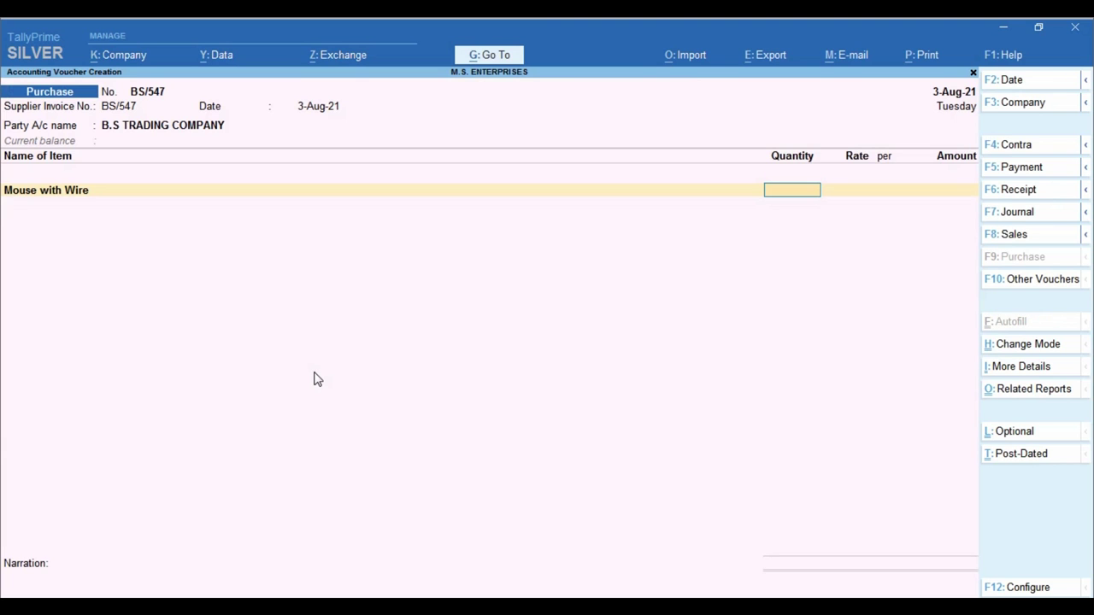
Look up the mouse's quantity on the PDF invoice and enter 6 pcs for it in the TallyPrime purchase voucher
key(alt+Tab)
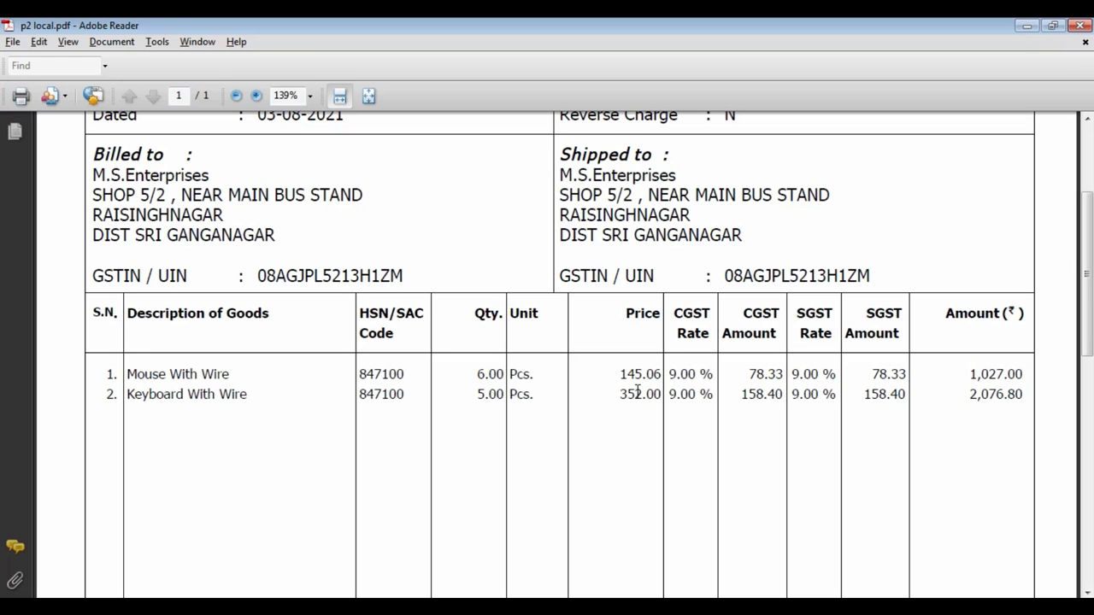
scroll(488, 373, down, 1)
click(488, 336)
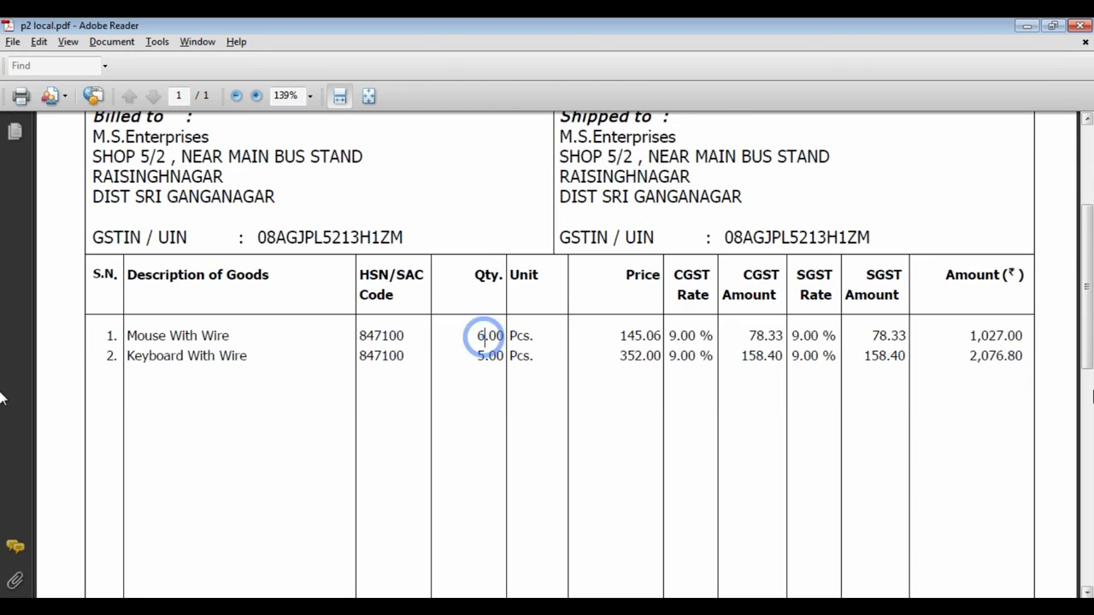
key(alt+Tab)
text(6)
key(Return)
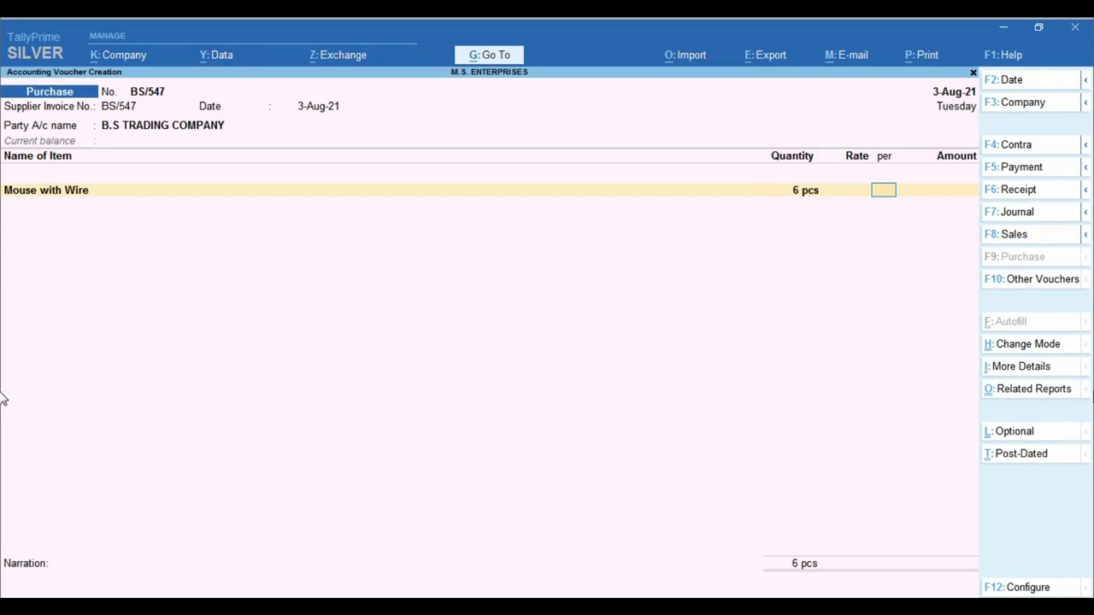
Look up the mouse's price on the PDF invoice, enter the rate 145.06 per pcs in TallyPrime, and accept the line amount
key(alt+Tab)
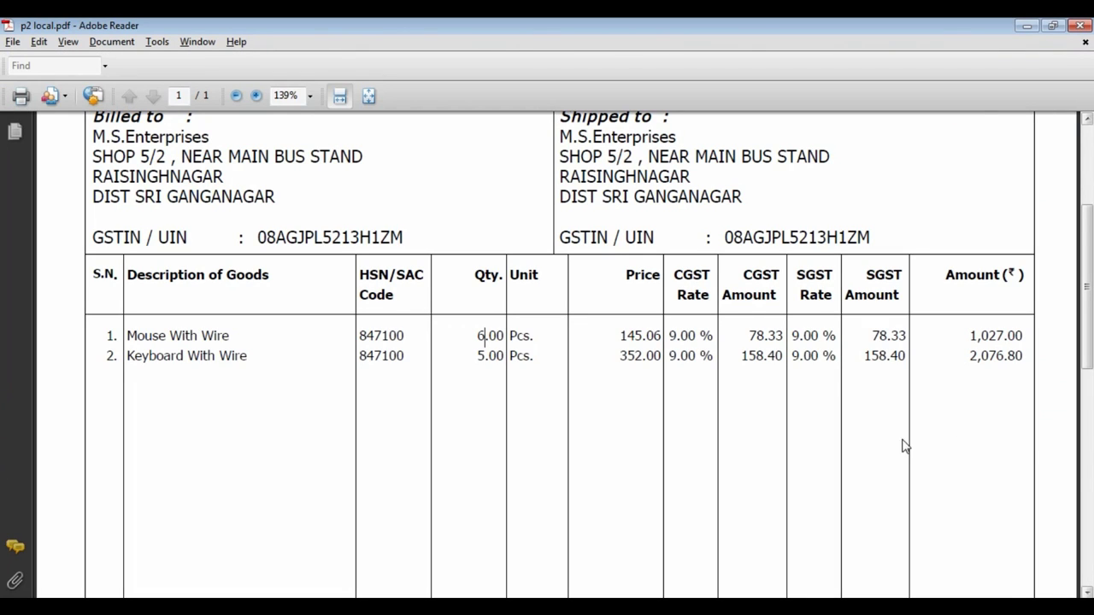
scroll(770, 339, down, 1)
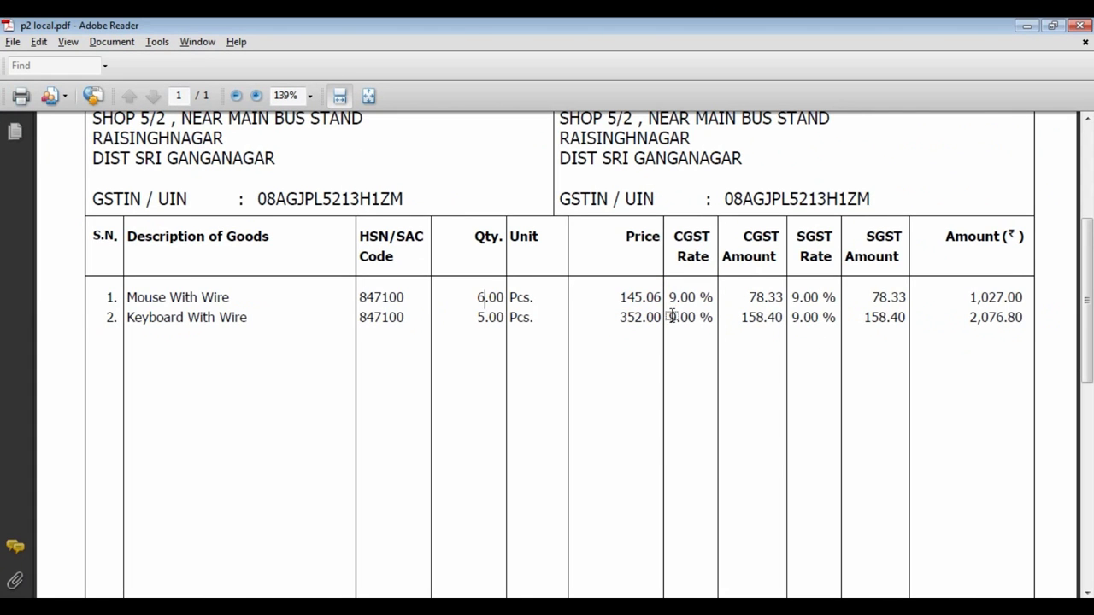
key(alt+Tab)
text(145.06)
key(Return)
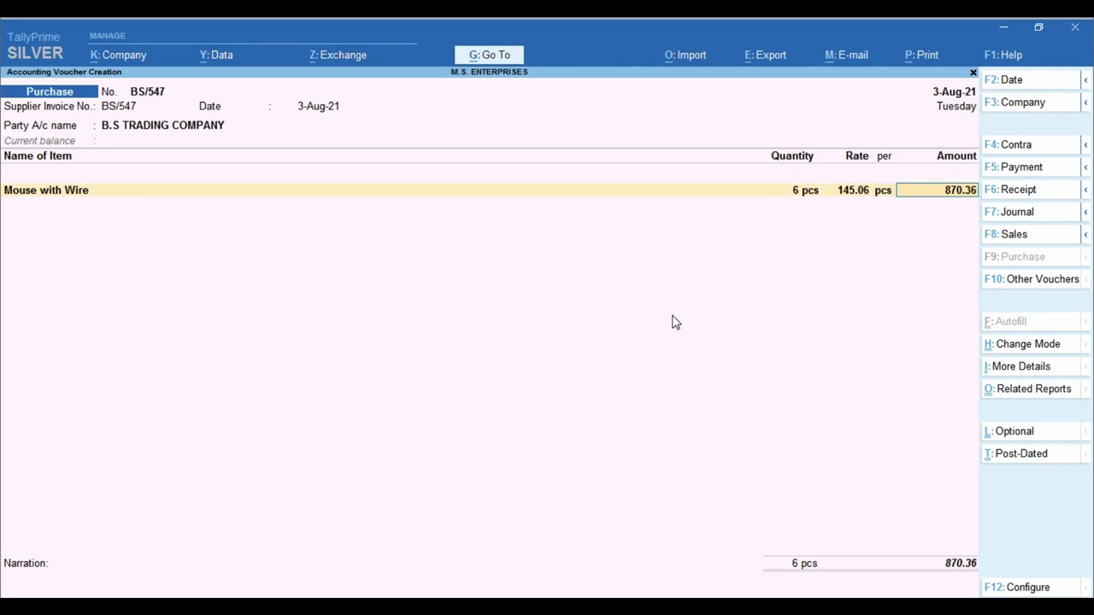
key(Return)
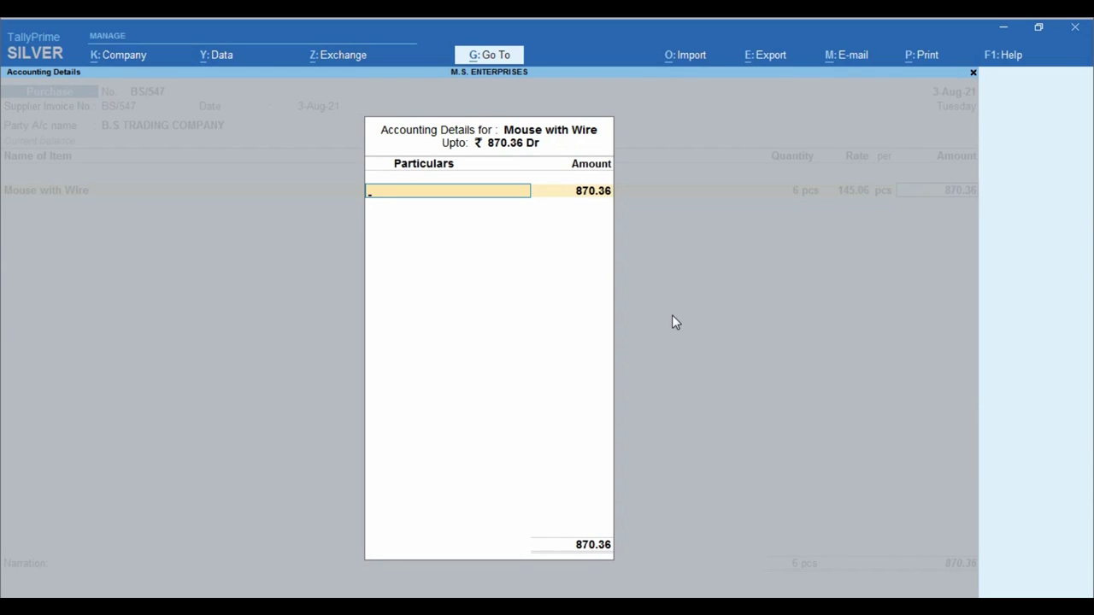
Start a new ledger named Com Parts Gst 18% Purch (Local) from the accounting details of Mouse with Wire
key(alt+c)
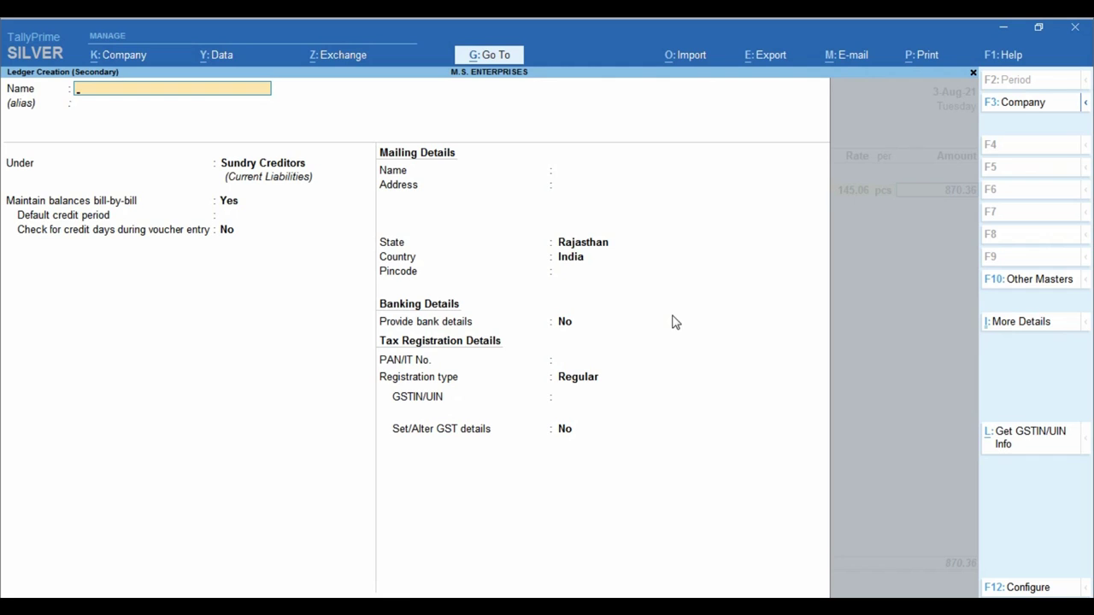
text(Com Parts G)
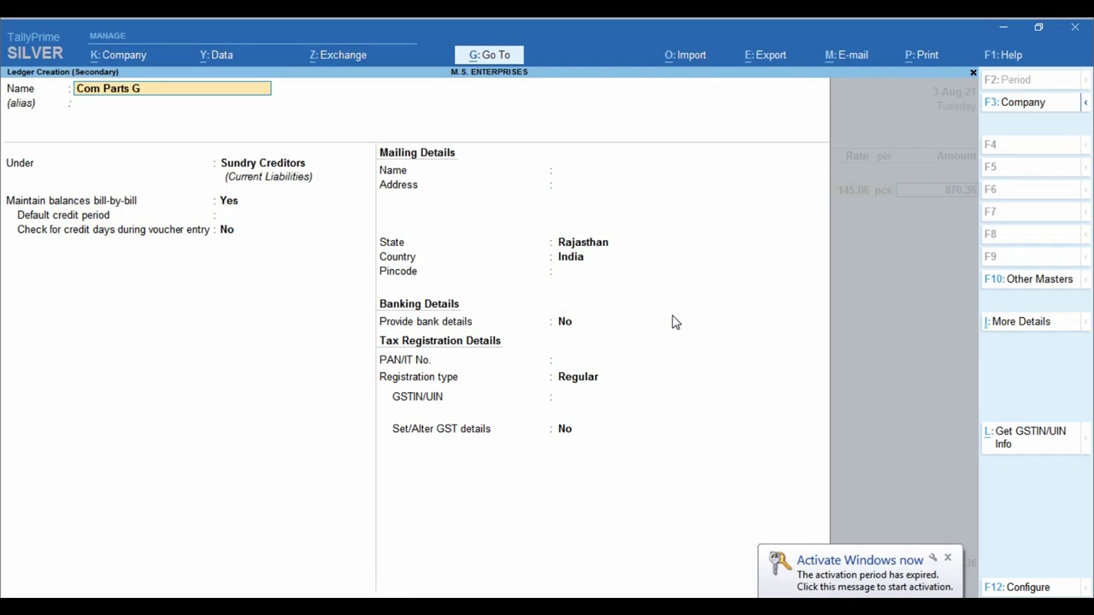
text(st 18% Purc)
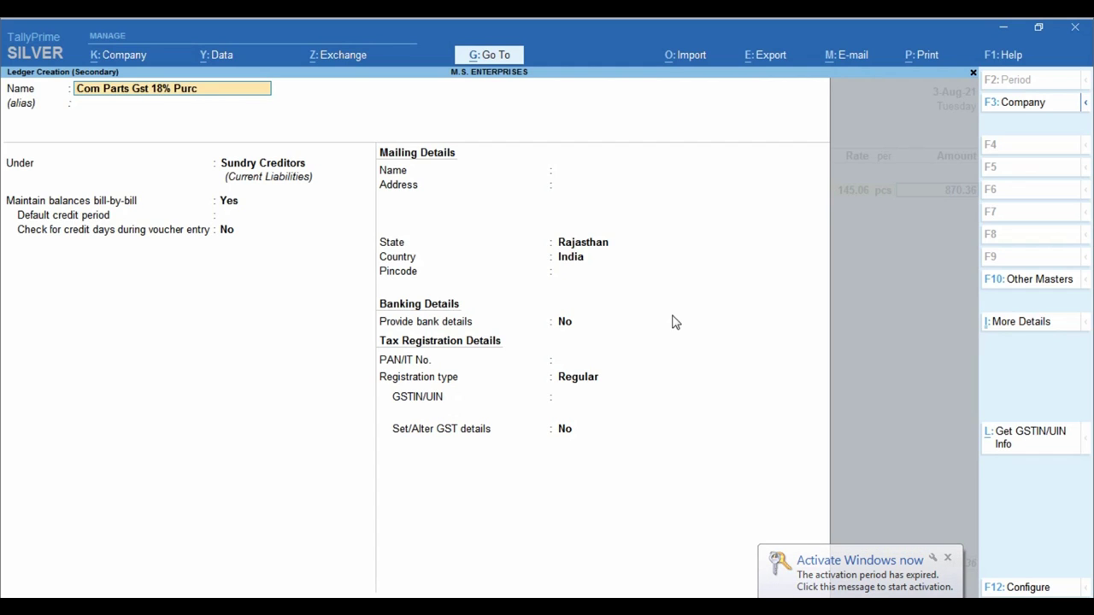
text(h (Local)
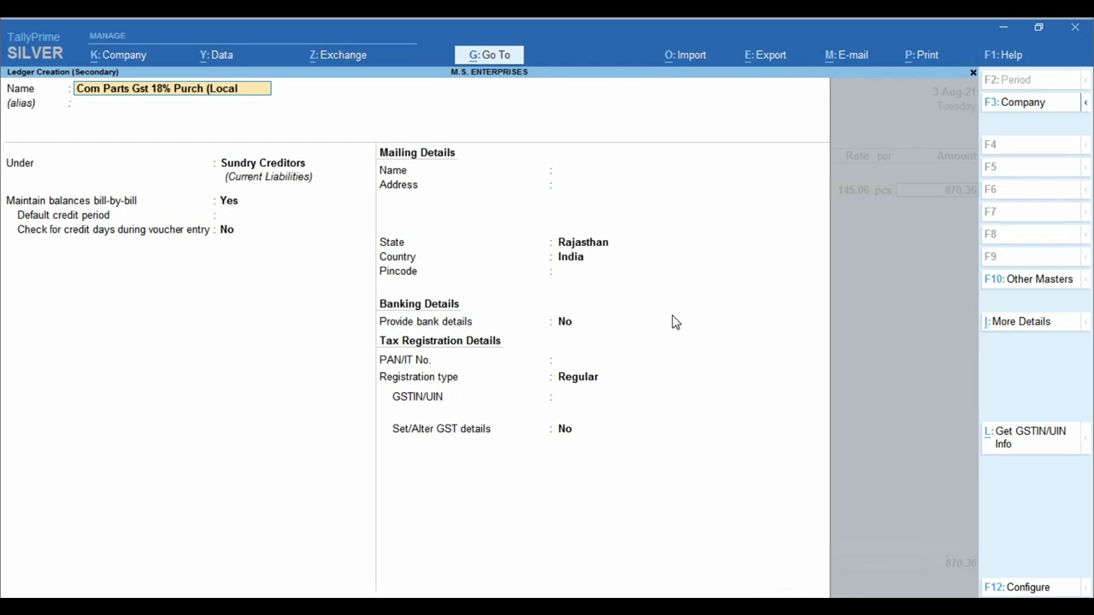
text())
key(Return)
key(Return)
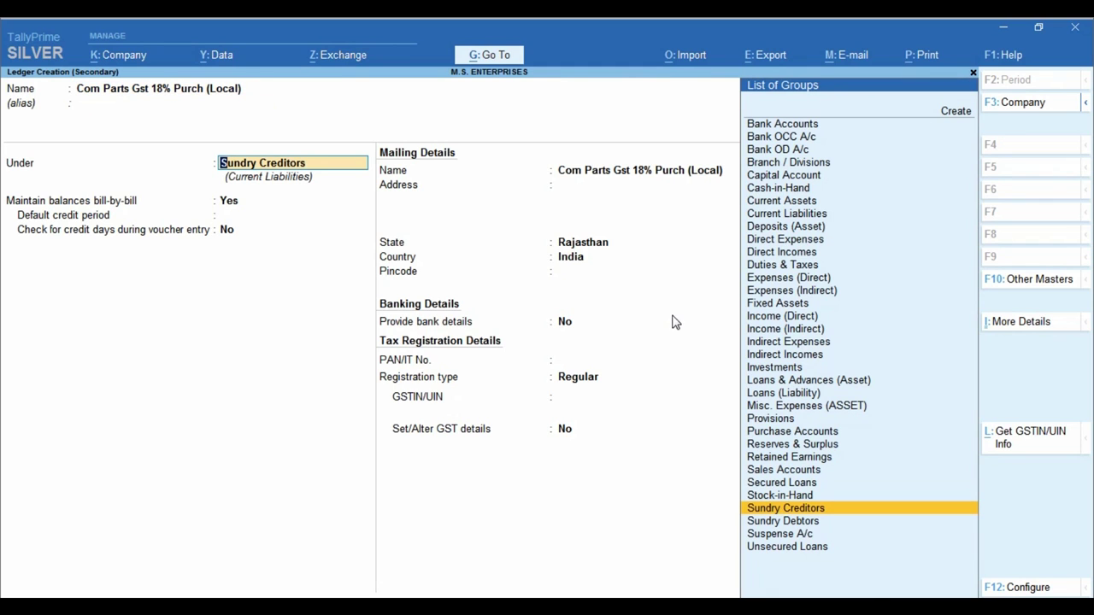
Place the new ledger under Purchase Accounts with ledger type Not Applicable and GST Applicable
text(Pur)
key(Return)
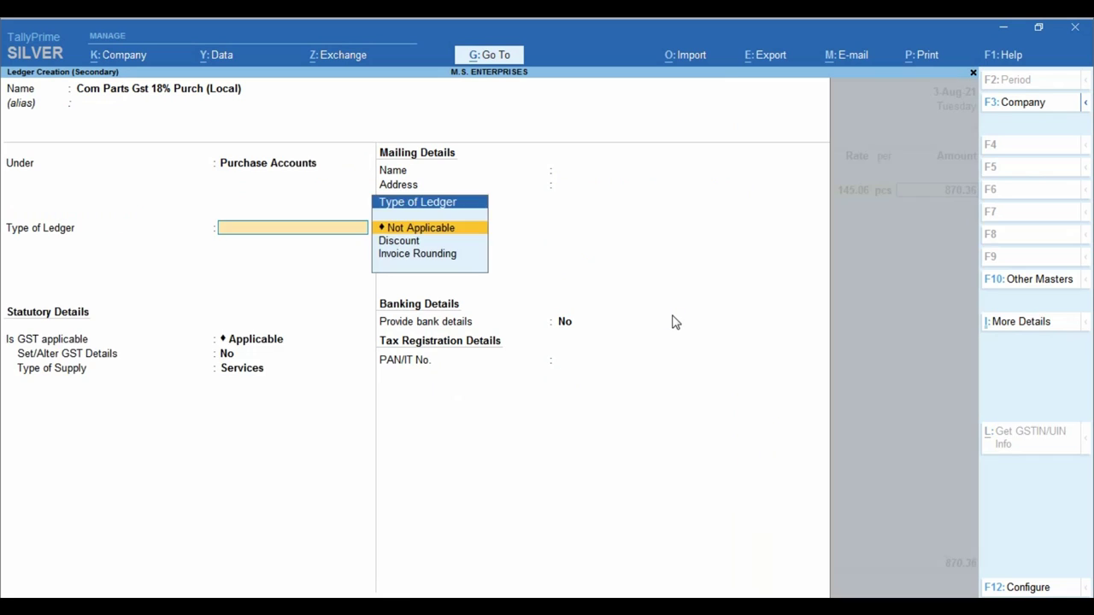
key(Return)
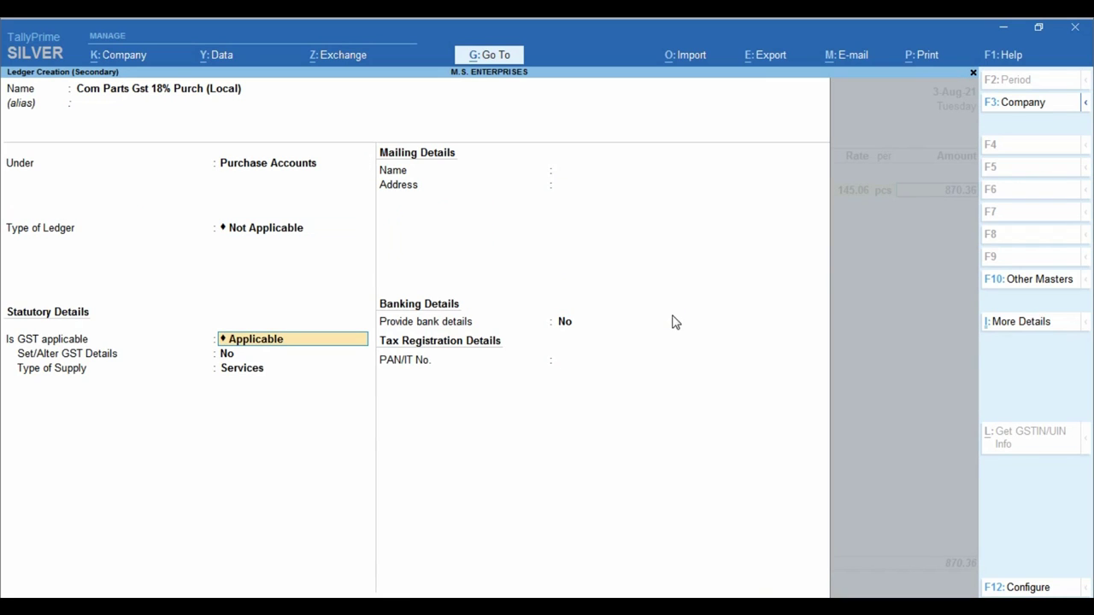
key(Return)
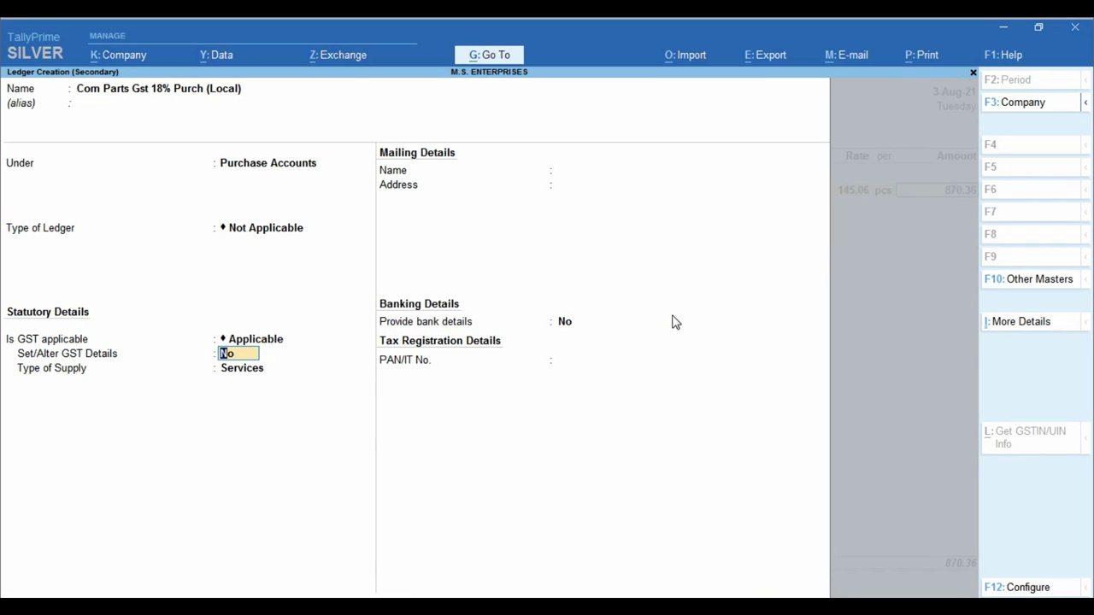
Open the purchase ledger's GST details and set the nature of transaction to Purchase Taxable with taxability Taxable
key(y)
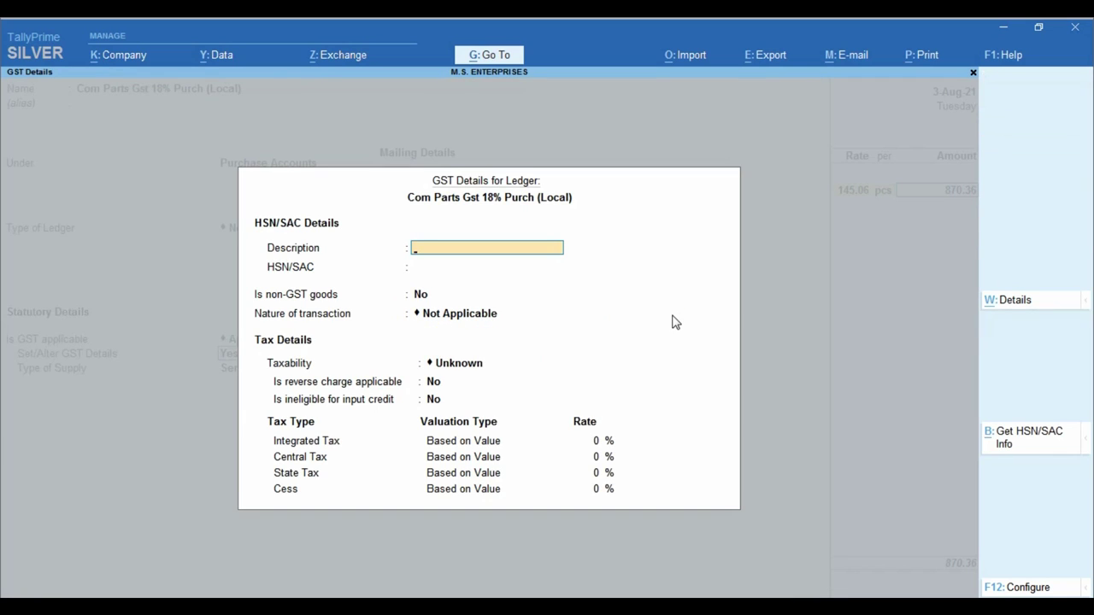
key(Return)
key(Return)
key(Return)
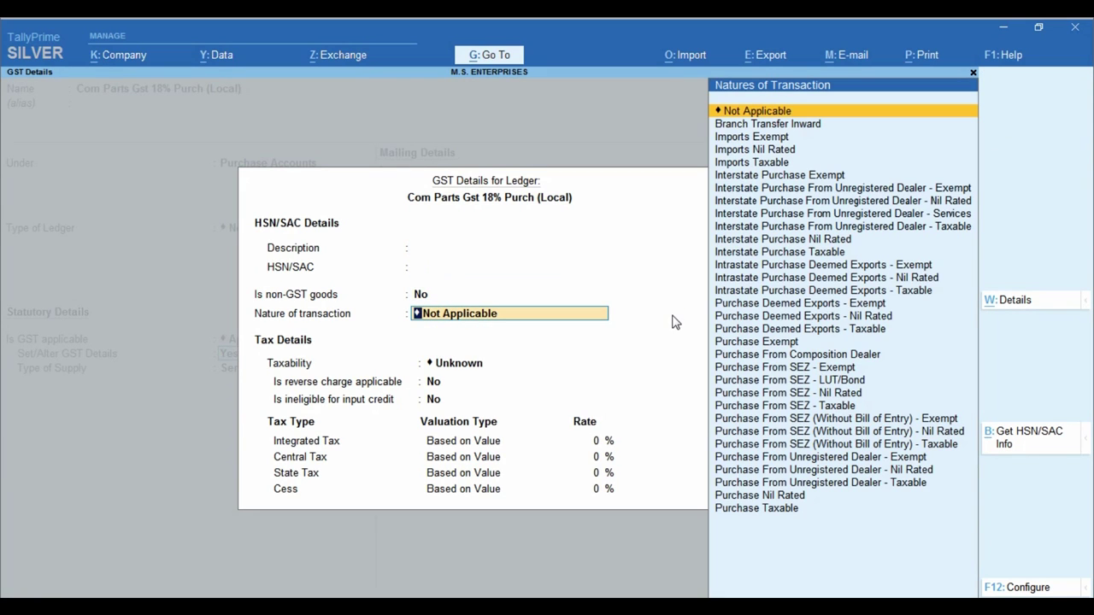
text(Pur)
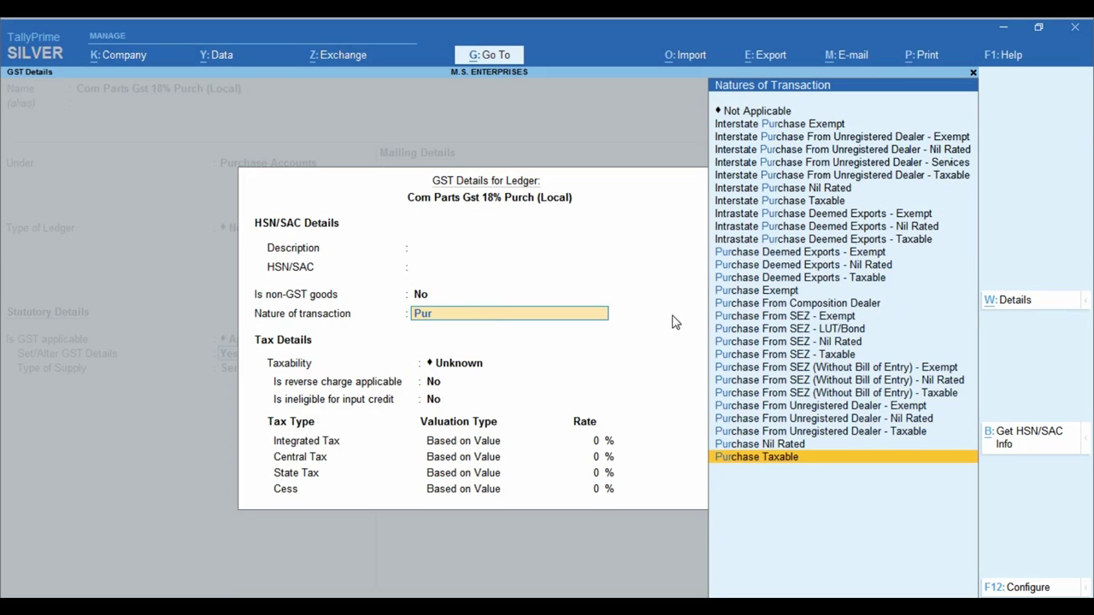
key(Return)
key(Return)
key(Return)
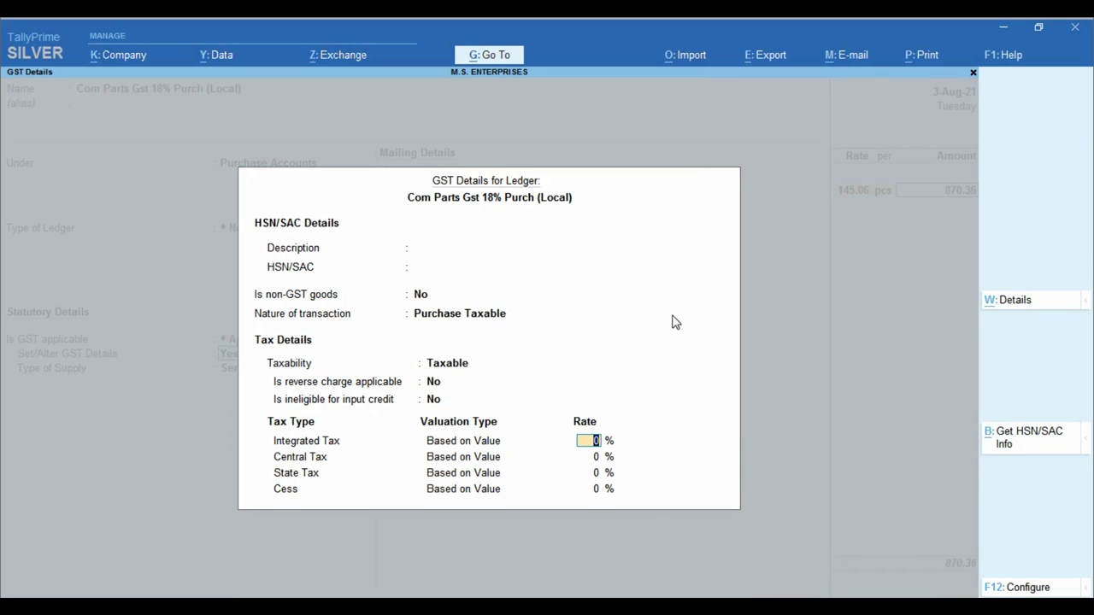
Set the purchase ledger's integrated tax rate to 18% and accept the GST details
text(18)
key(Return)
key(Return)
key(Return)
key(Return)
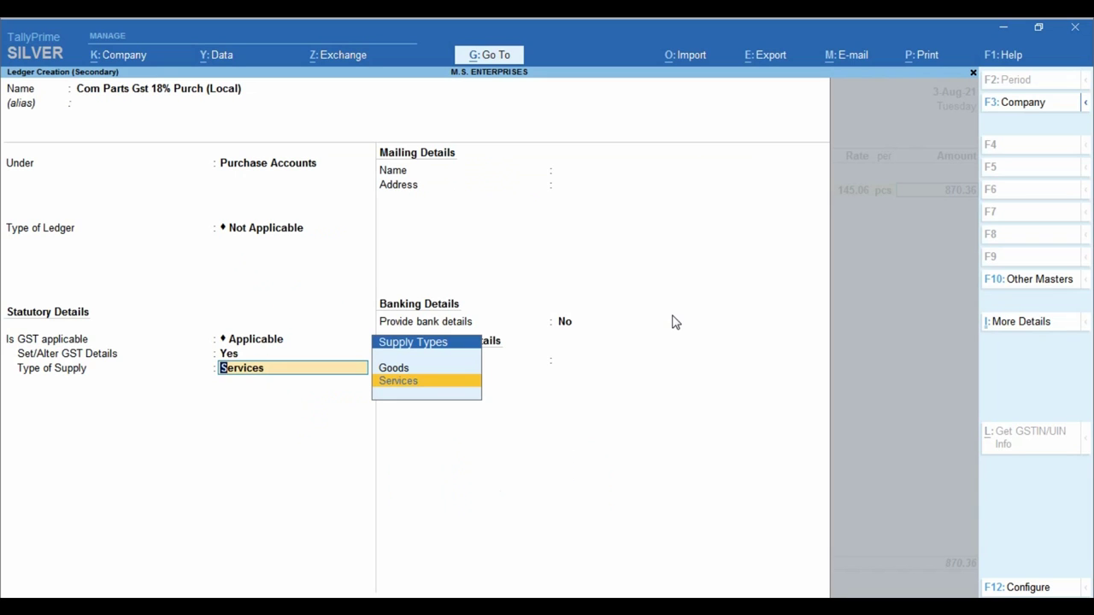
Set the ledger's type of supply to Goods, save it and accept the accounting details for Mouse with Wire
key(Up)
key(Return)
key(Return)
key(Return)
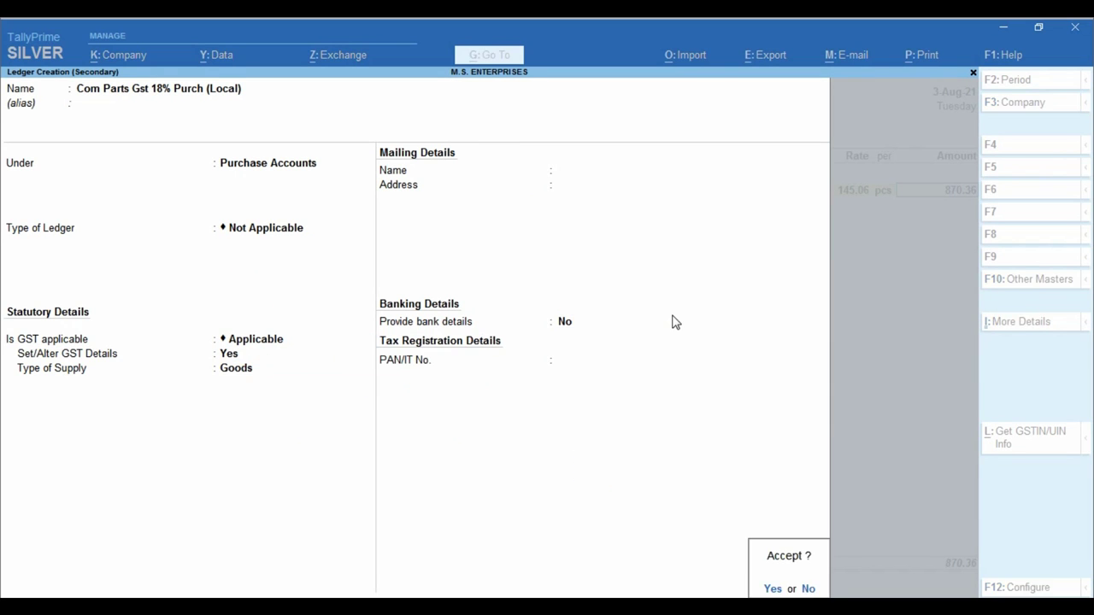
key(Return)
key(Return)
key(Return)
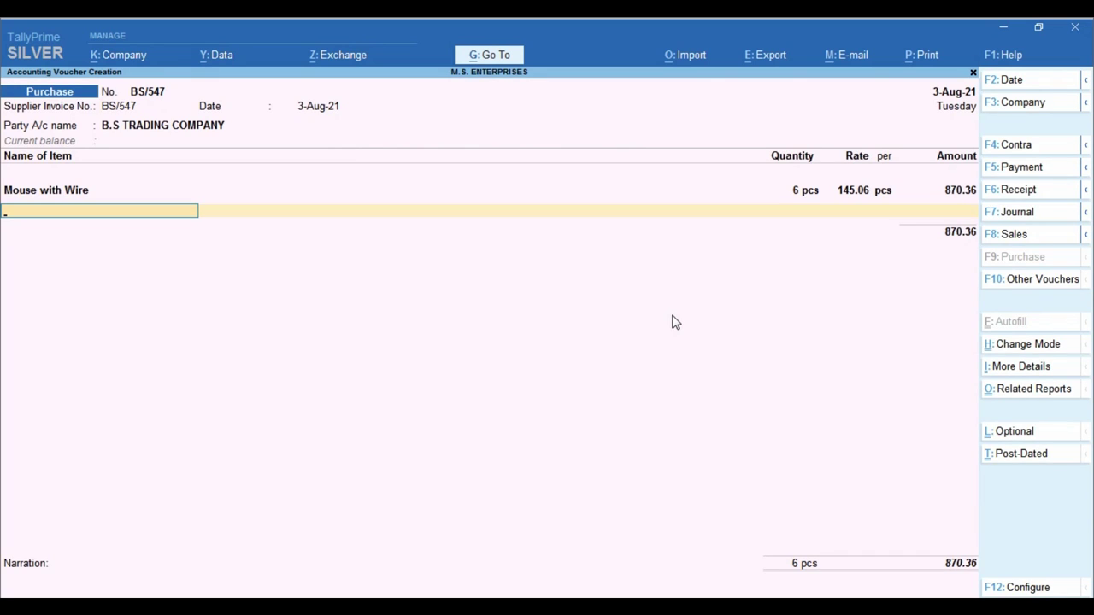
Start a new stock item named Keyboard With Wire, copying the name from the PDF invoice into TallyPrime
key(alt+c)
key(alt+Tab)
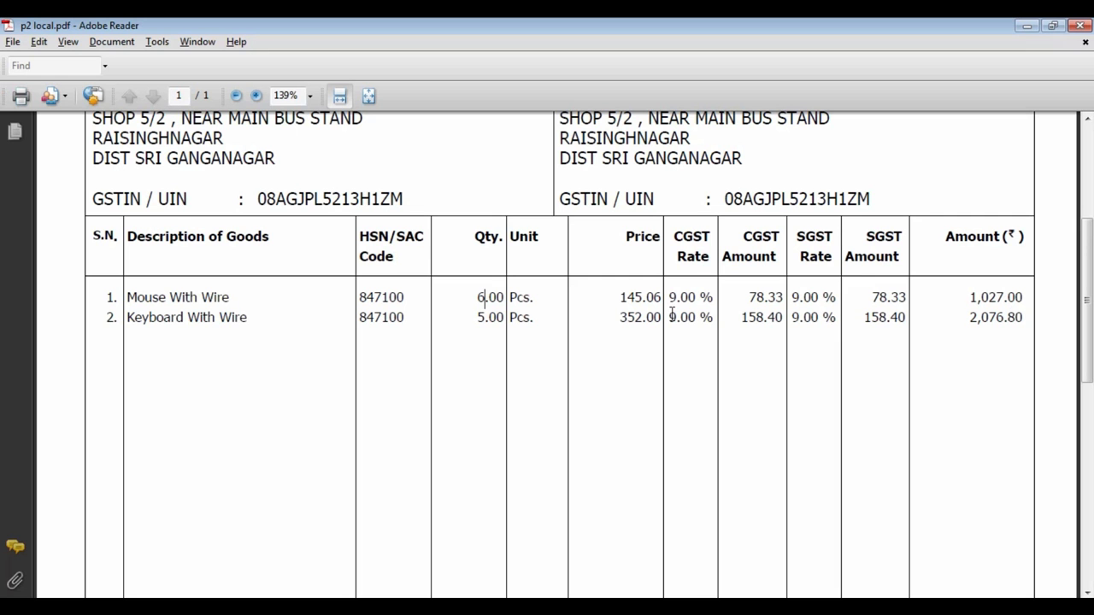
drag(245, 321, 140, 332)
key(ctrl+c)
key(alt+Tab)
key(ctrl+alt+v)
key(Return)
Place the new stock item under Computers Parts with pcs as its unit
key(Down)
key(Return)
key(Down)
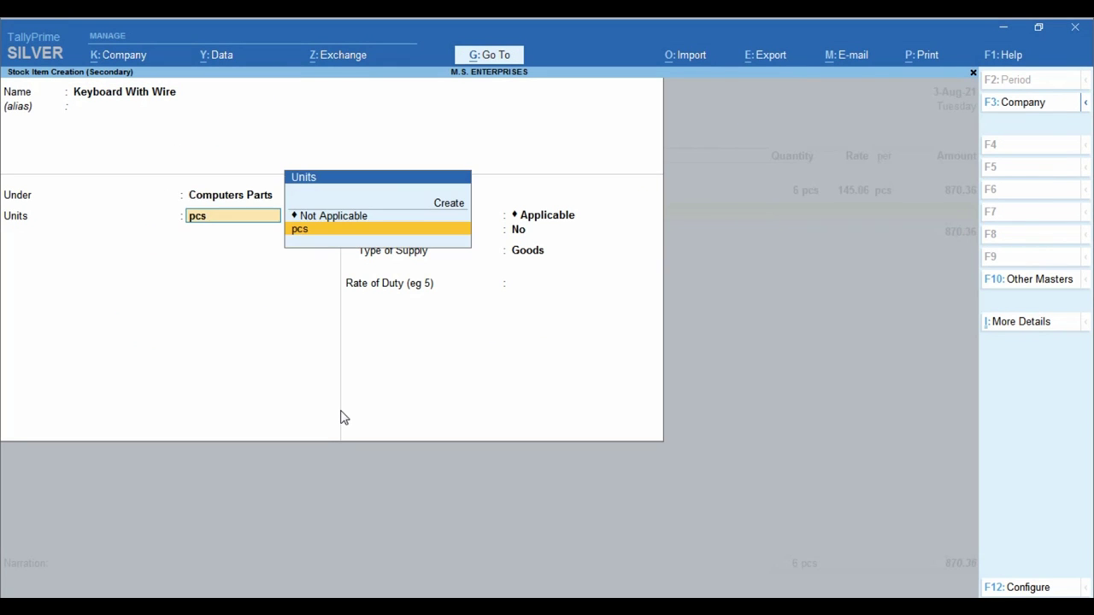
key(Return)
key(Return)
Open the keyboard item's GST details and enter the description Key Board and HSN/SAC 8471000
key(y)
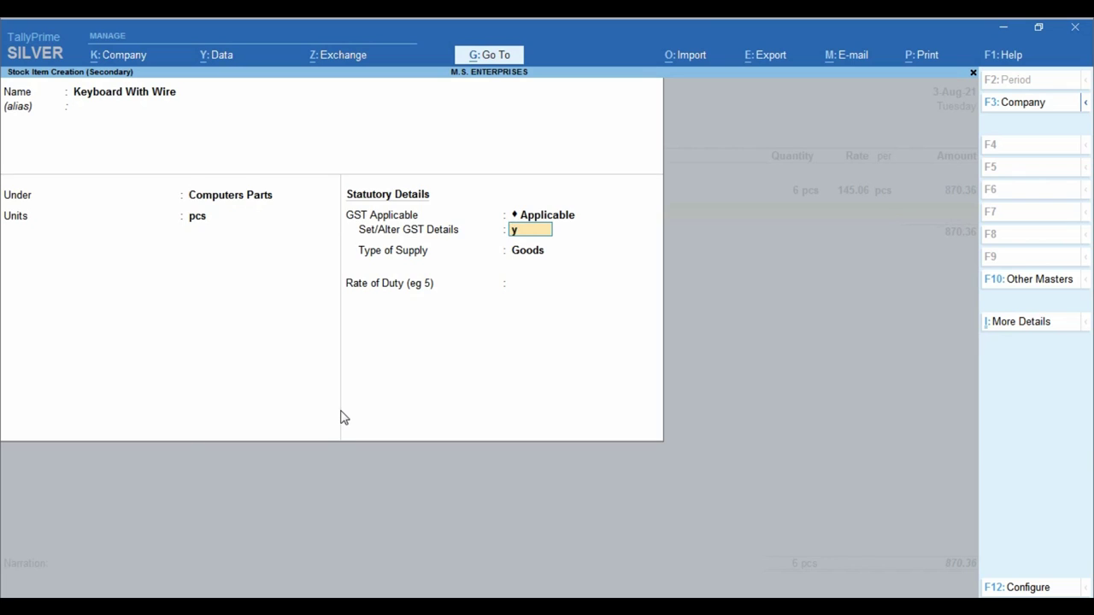
key(Return)
text(Key board)
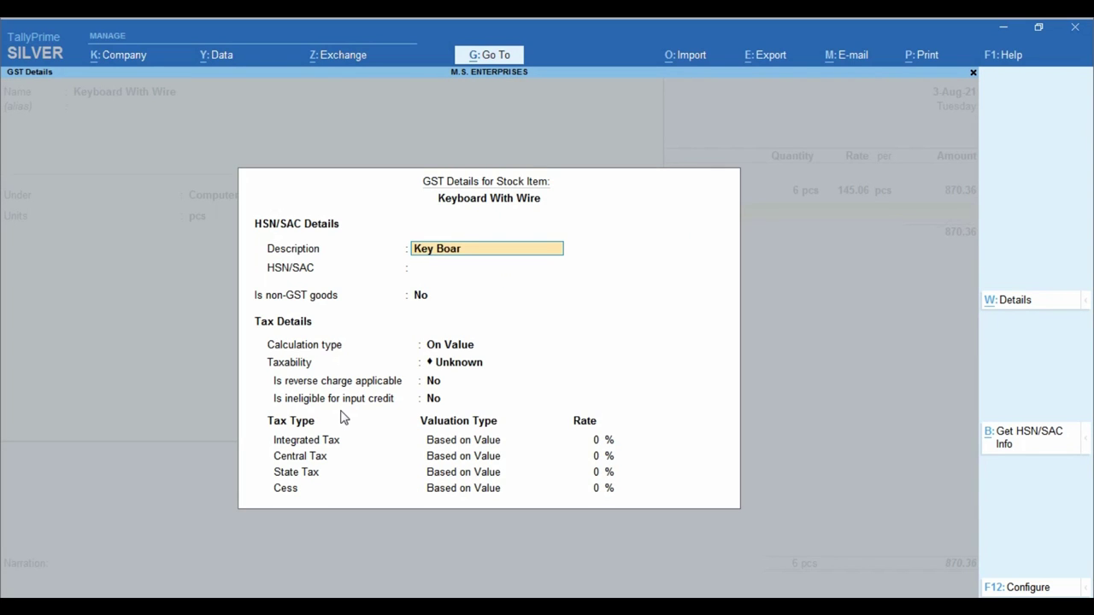
key(Return)
text(8471000)
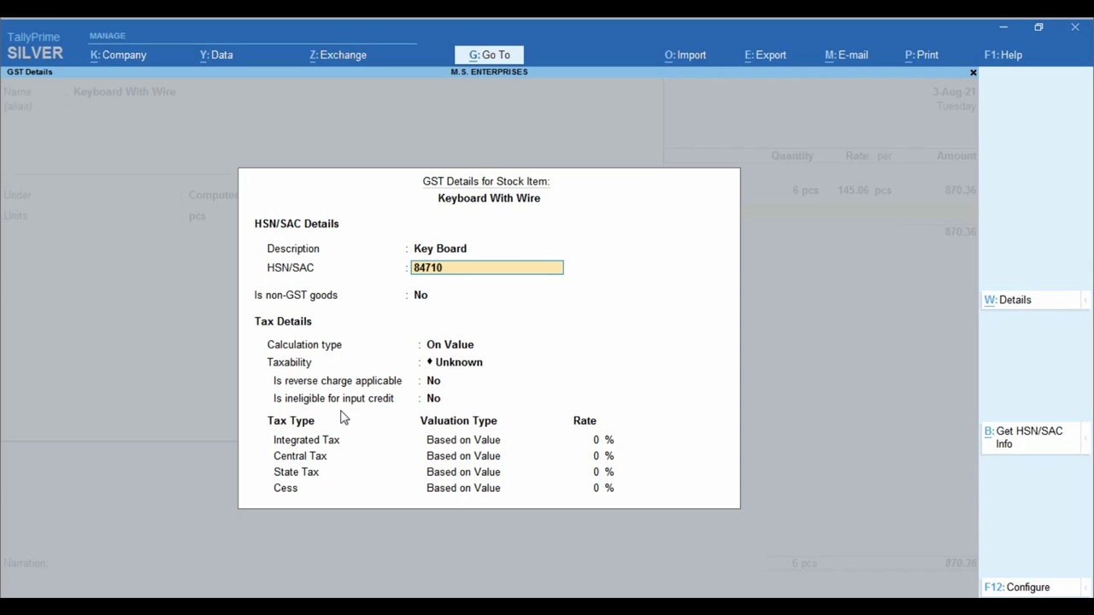
key(Return)
key(Return)
Set the keyboard item's taxability to Taxable, without reverse charge or input credit ineligibility
key(Return)
key(Down)
key(Down)
key(Down)
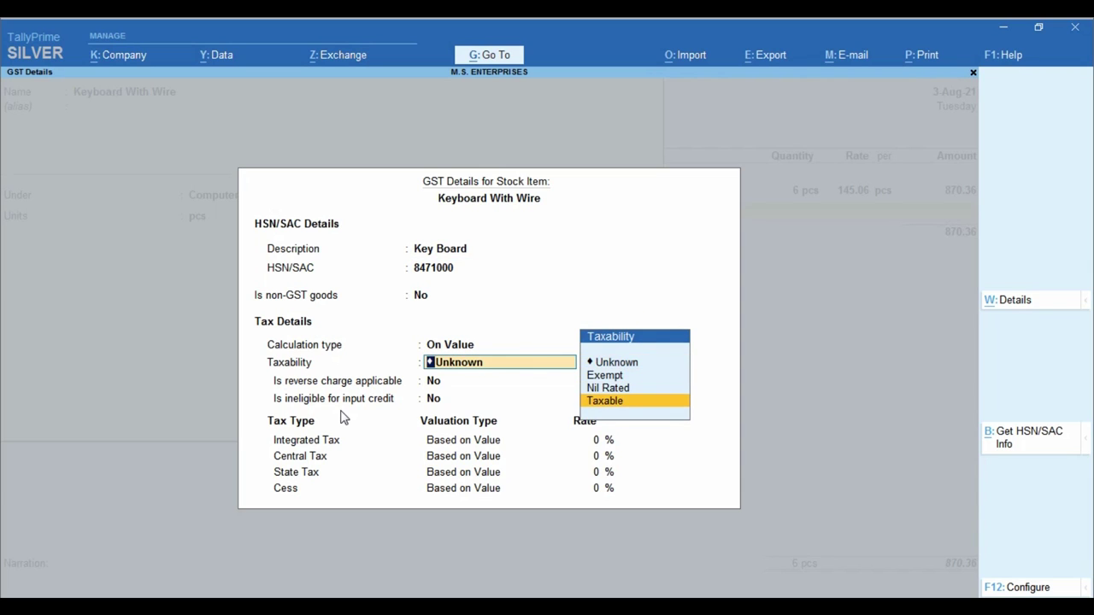
key(Return)
key(Return)
key(Return)
Set the keyboard item's integrated tax rate to 18% and save the stock item
text(18)
key(Return)
key(Return)
key(Return)
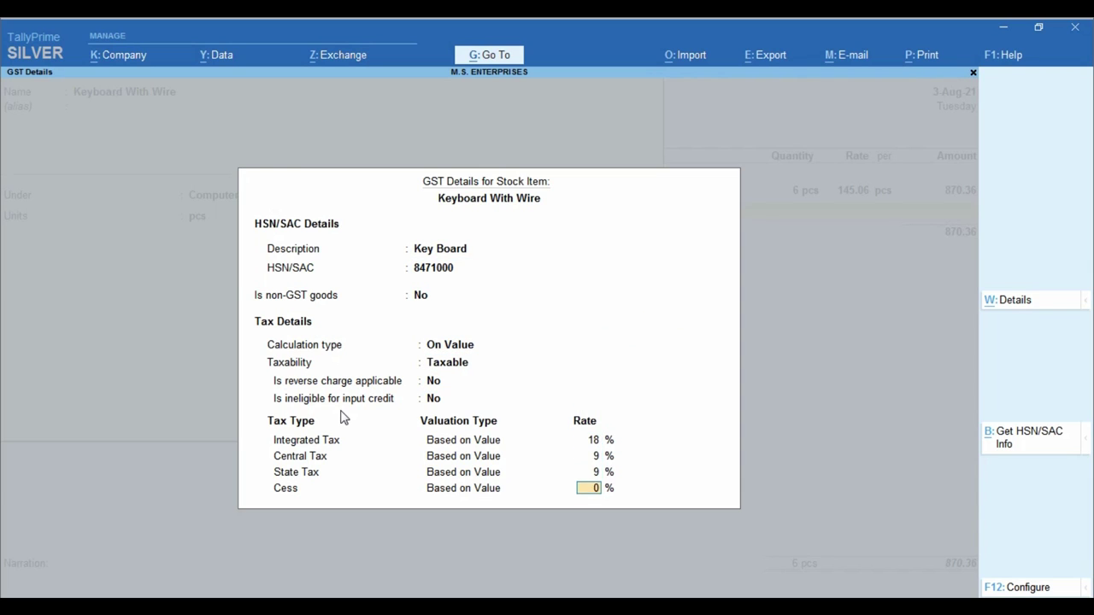
key(Return)
key(Return)
key(Return)
Look up the keyboard's quantity on the PDF invoice and enter 5 pcs for it in the TallyPrime purchase voucher
key(alt+Tab)
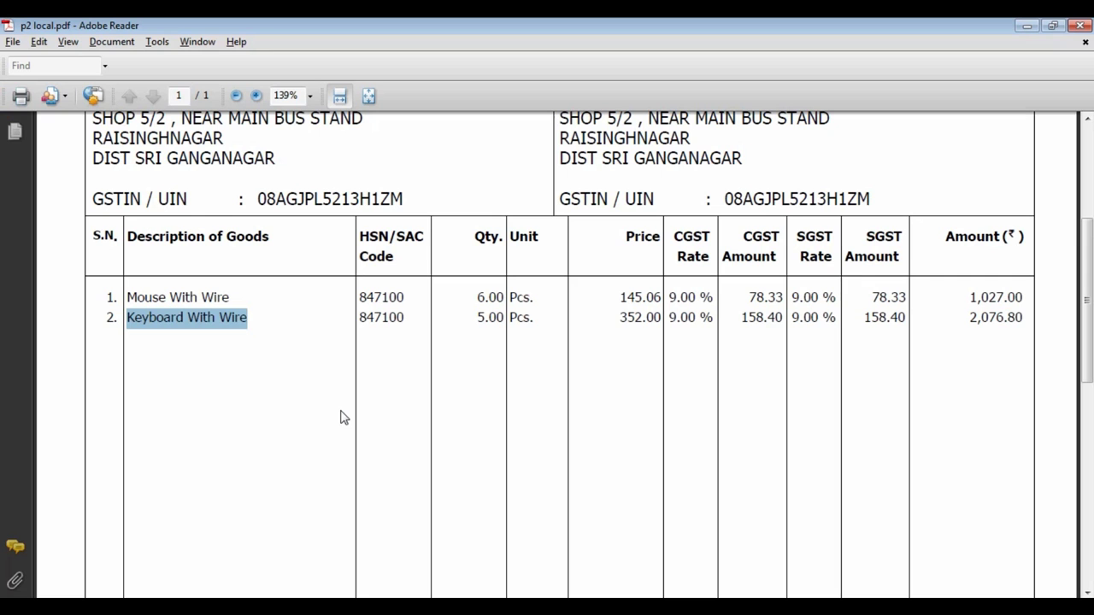
key(alt+Tab)
text(5)
key(Return)
Look up the keyboard's price on the PDF invoice, enter the rate 352 per pcs in TallyPrime, and accept the line amount
key(alt+Tab)
key(alt+Tab)
text(352)
key(Return)
key(Return)
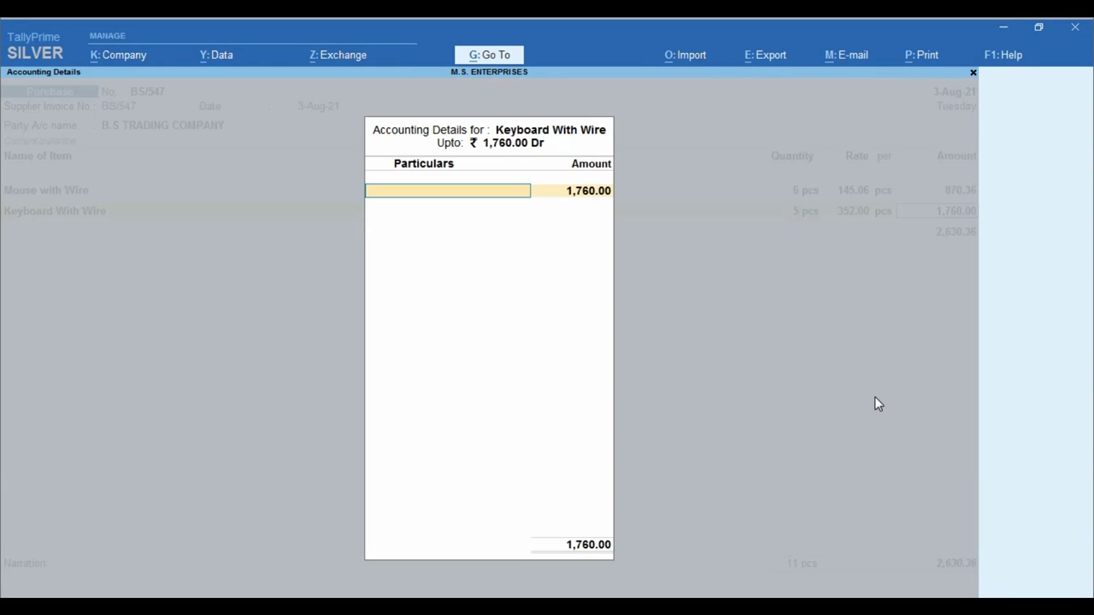
Allocate Keyboard With Wire to the Com Parts Gst 18% Purch (Local) ledger and accept the accounting details
text(co)
key(Return)
key(Return)
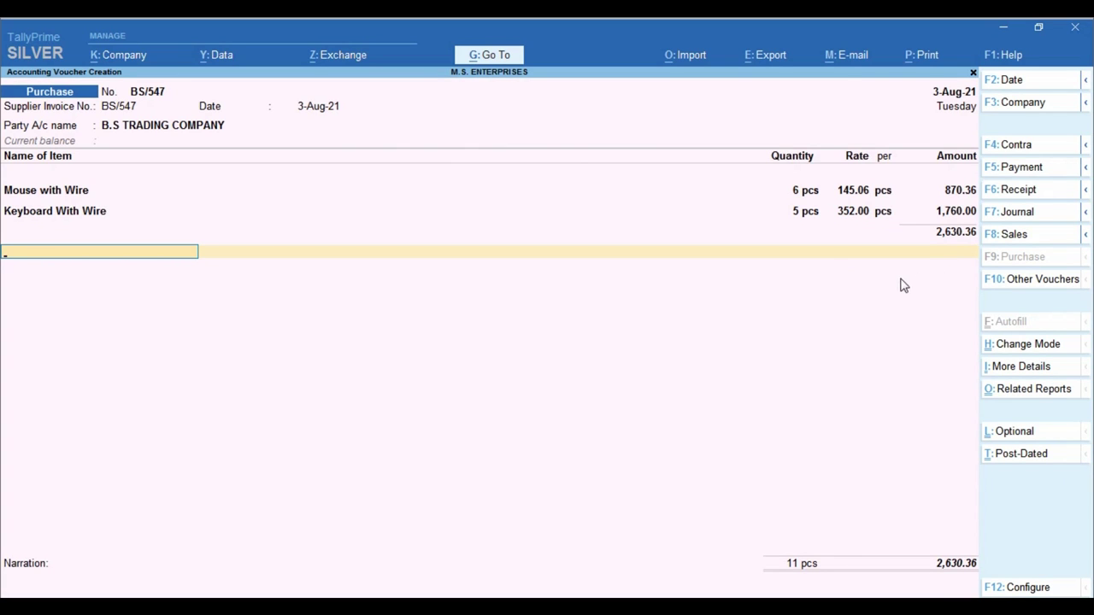
Check the taxable amount on the PDF invoice and try a line amount of 1760.02 for Keyboard With Wire in TallyPrime
key(alt+Tab)
scroll(226, 453, down, 10)
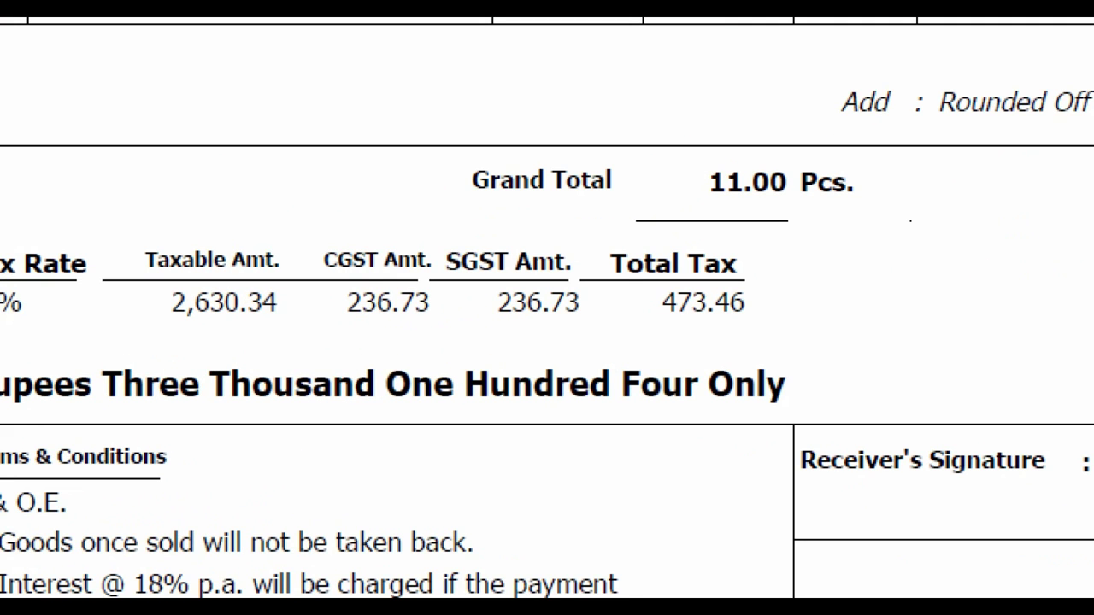
key(alt+Tab)
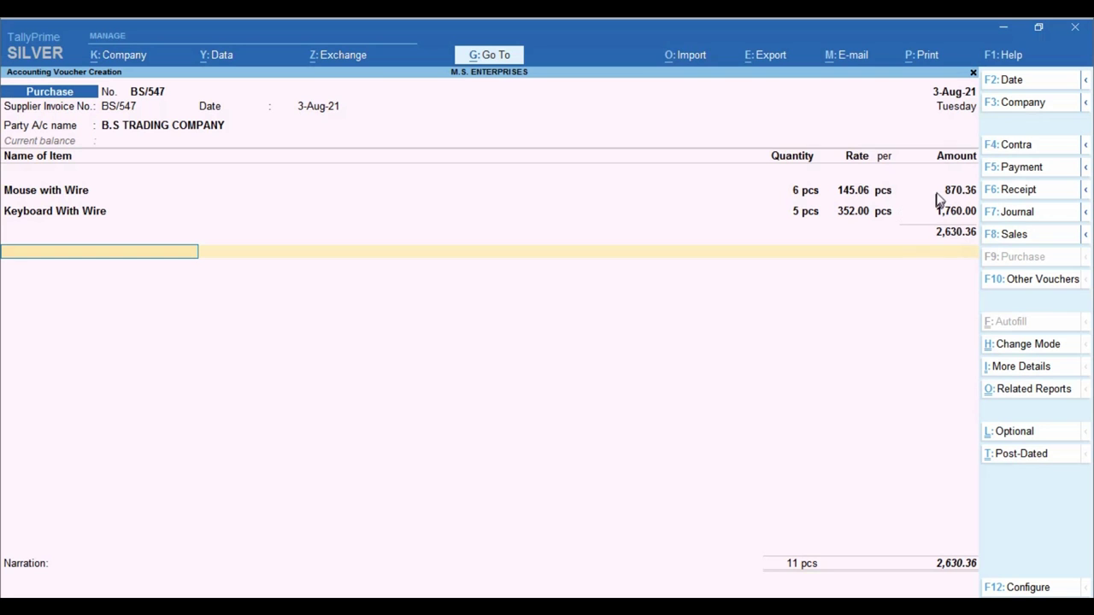
key(BackSpace)
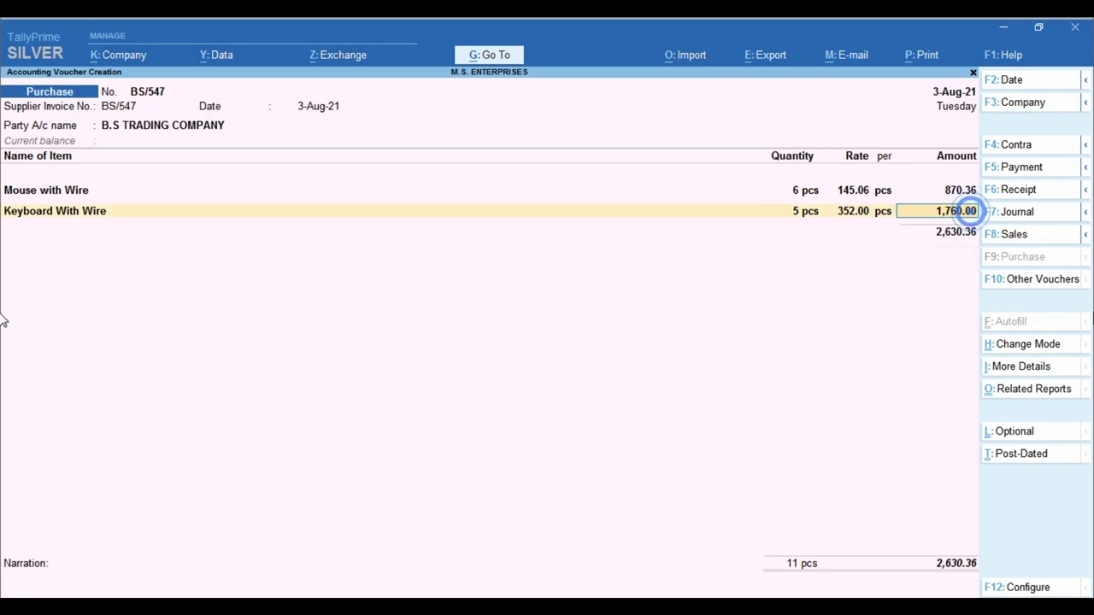
text(1760.02)
key(Return)
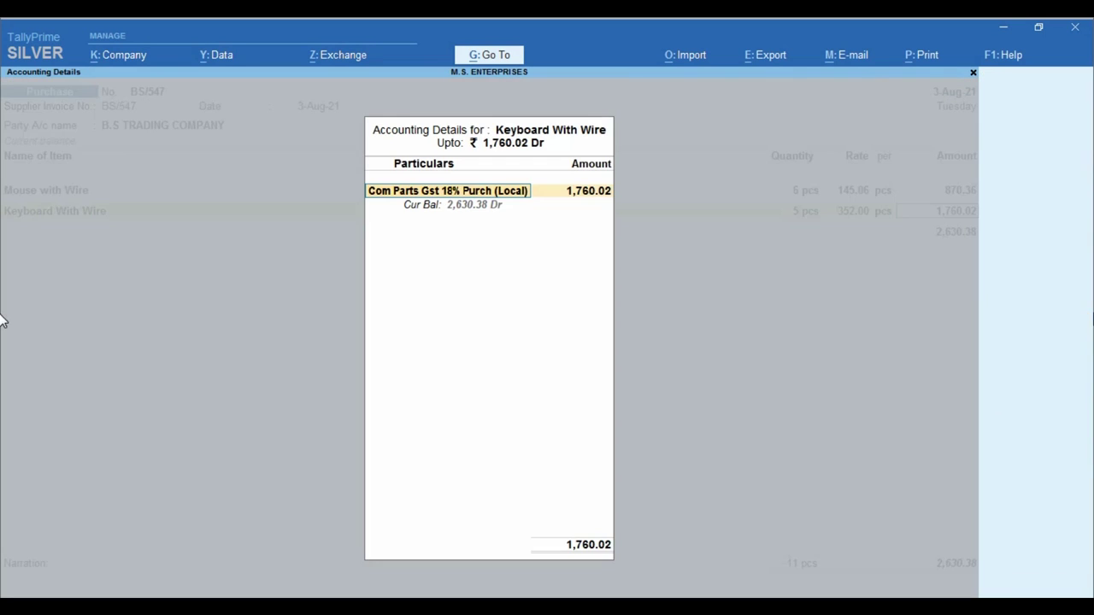
Recheck the taxable amount on the PDF invoice and set the Keyboard With Wire line amount back to 1760 in TallyPrime
key(alt+Tab)
scroll(5, 197, down, 1)
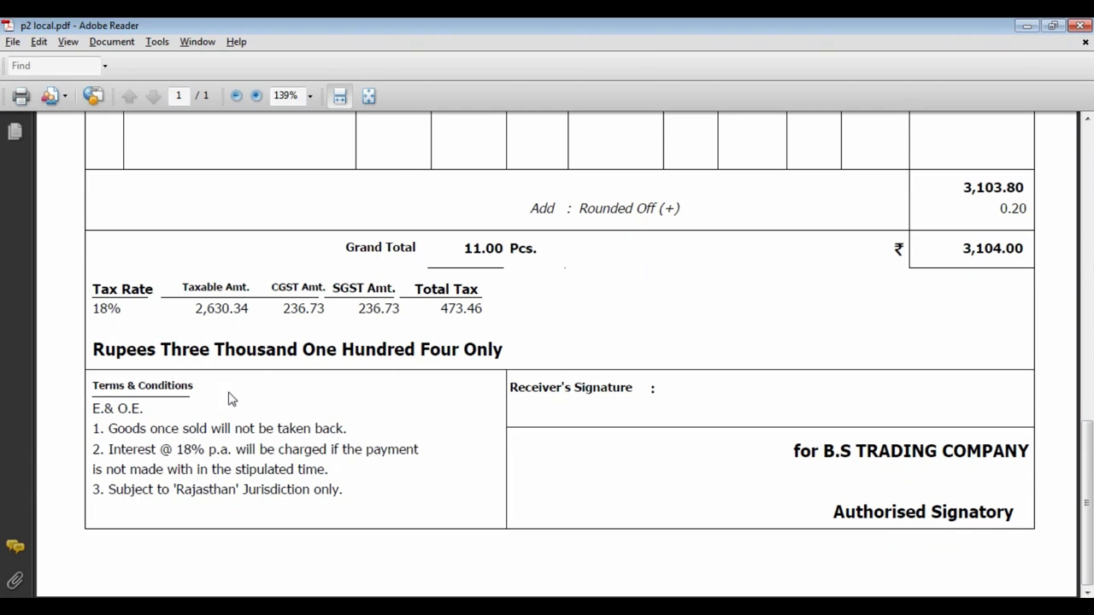
key(alt+Tab)
key(ctrl+a)
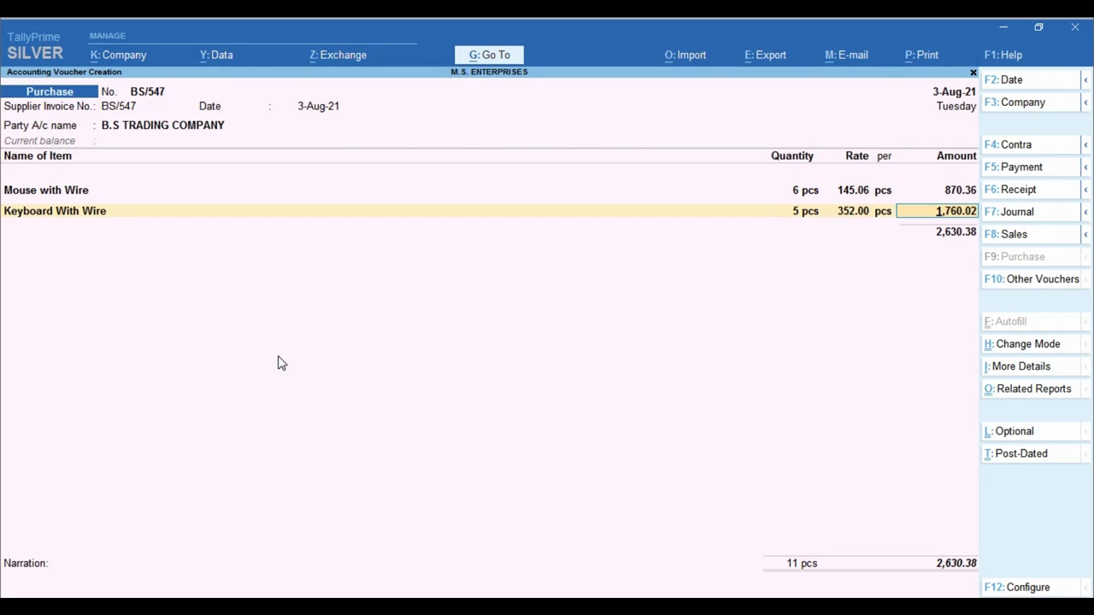
text(1760)
key(Return)
key(ctrl+a)
Set the Mouse with Wire line amount to 870.34 and accept its accounting details
key(Up)
key(Up)
text(870.34)
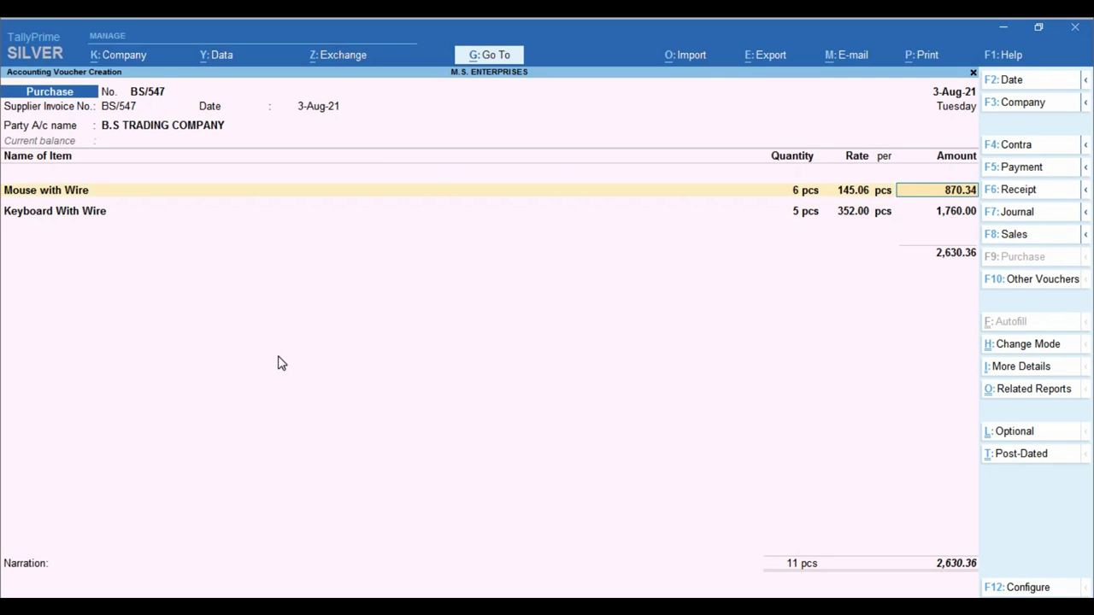
key(Return)
key(ctrl+a)
Re-accept the Keyboard With Wire line with its accounting details and finish the item list
key(Return)
key(Return)
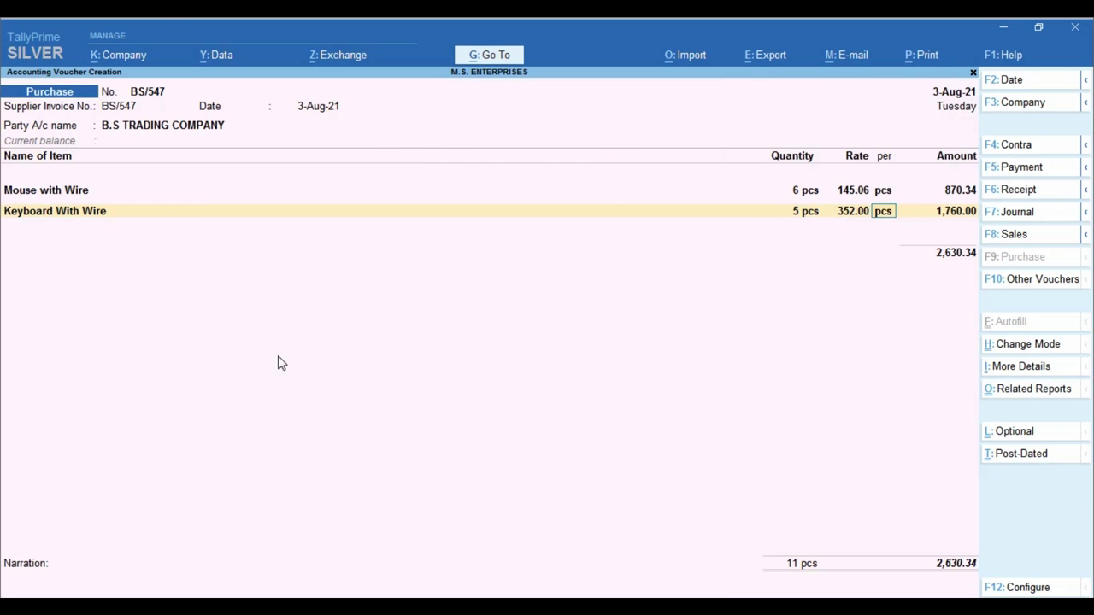
key(Return)
key(Return)
key(Return)
key(ctrl+a)
key(Return)
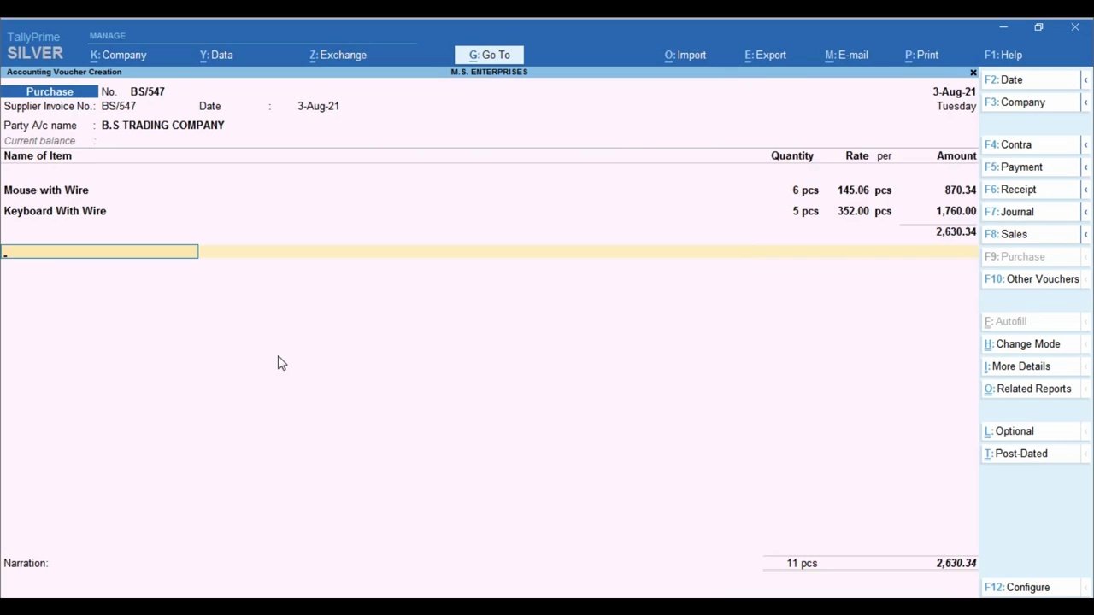
Start a new ledger named Cgst Tax from the voucher and place it under Duties & Taxes
key(alt+c)
text(Cgst Tax)
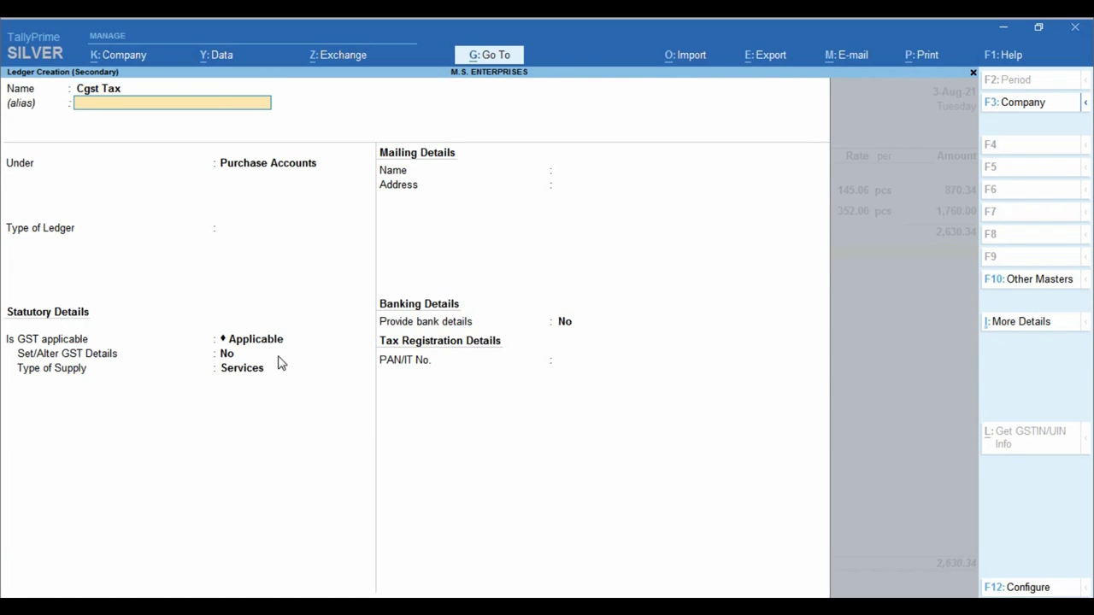
key(Return)
key(Return)
text(Du)
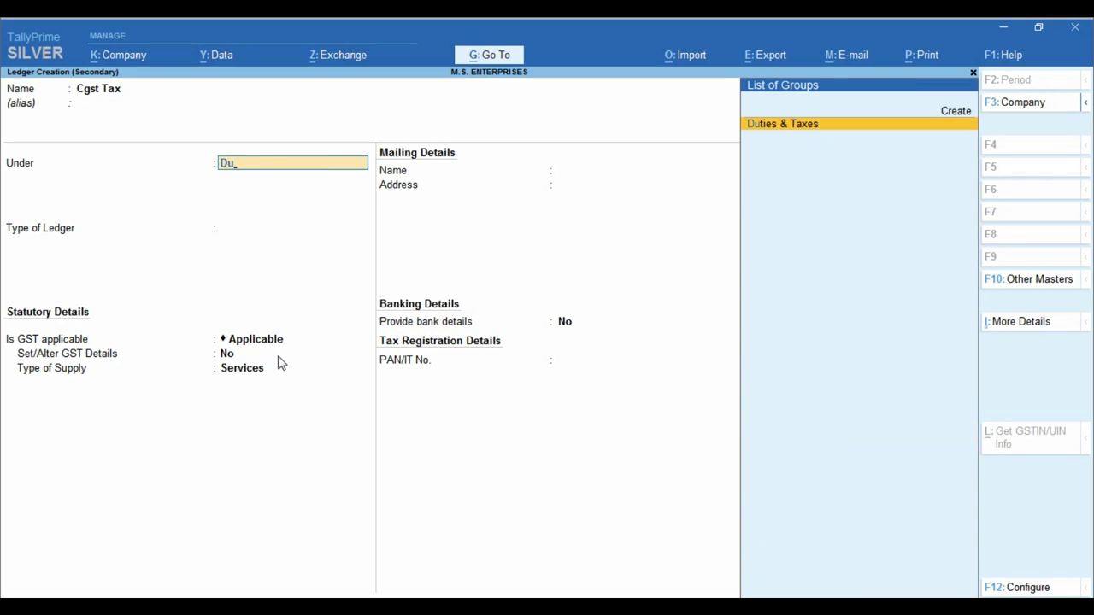
key(Return)
Set the Cgst Tax ledger's duty type to GST and tax type to Central Tax, save it and add it to the voucher
key(Up)
key(Return)
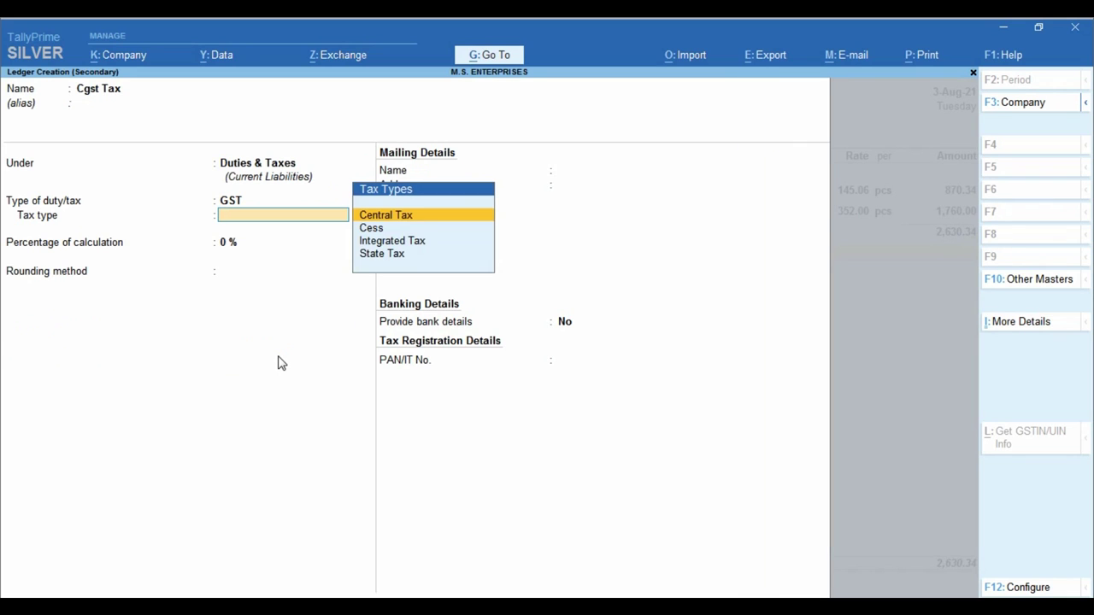
key(Return)
key(Return)
key(Return)
key(ctrl+a)
key(Return)
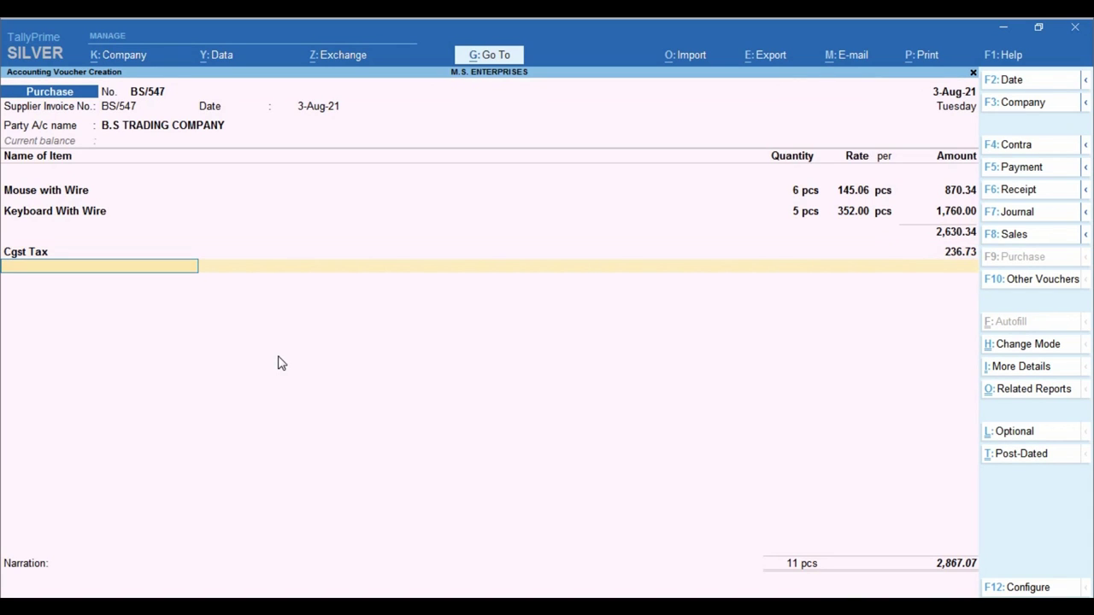
Start a new ledger named Sgst Tax from the voucher, keeping it under Duties & Taxes
key(alt+c)
text(S)
key(BackSpace)
text(Sgst Tax)
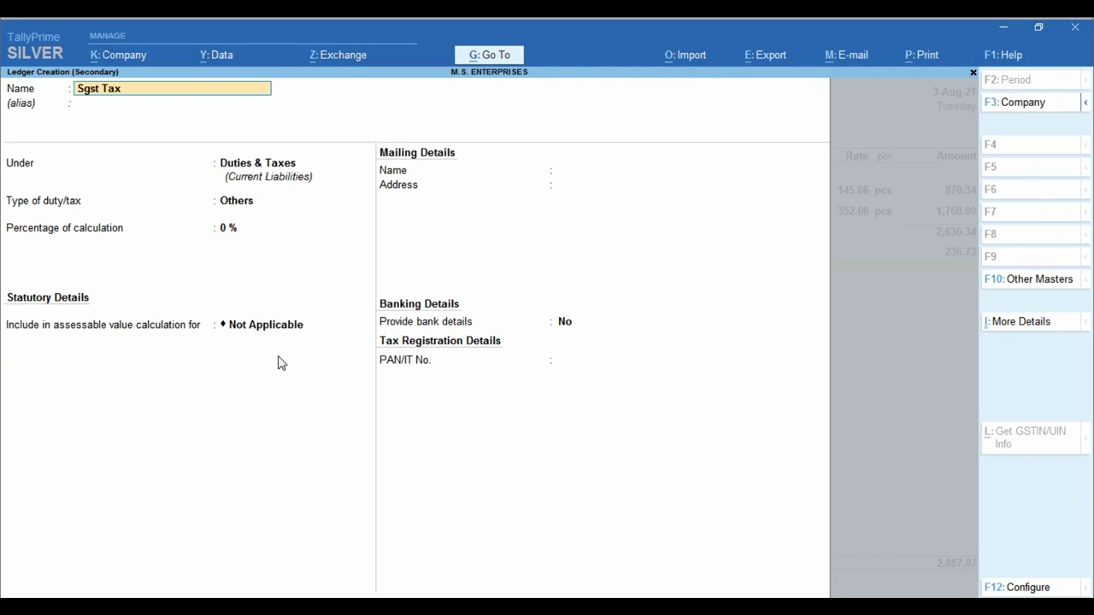
key(Return)
key(Return)
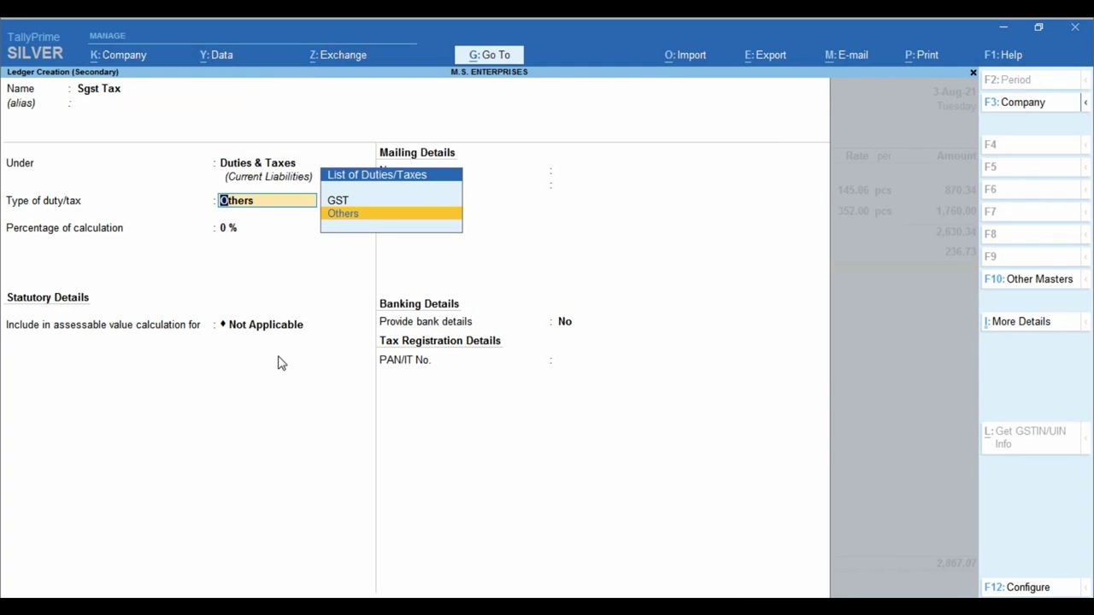
Set the Sgst Tax ledger's duty type to GST and tax type to State Tax, save it and add it to the voucher
key(Up)
key(Return)
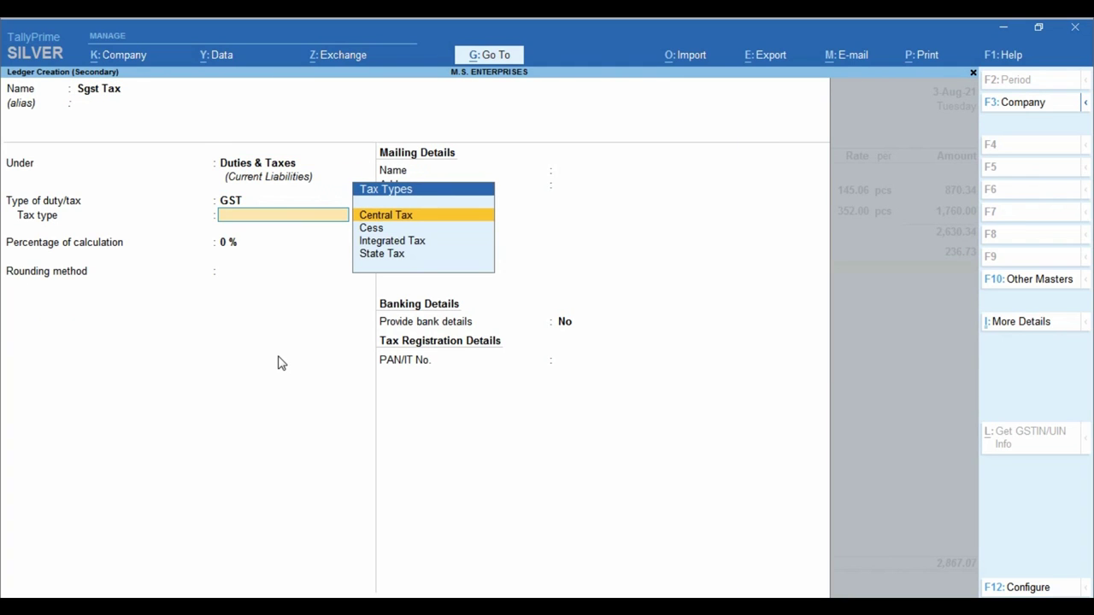
key(Down)
key(Down)
key(Down)
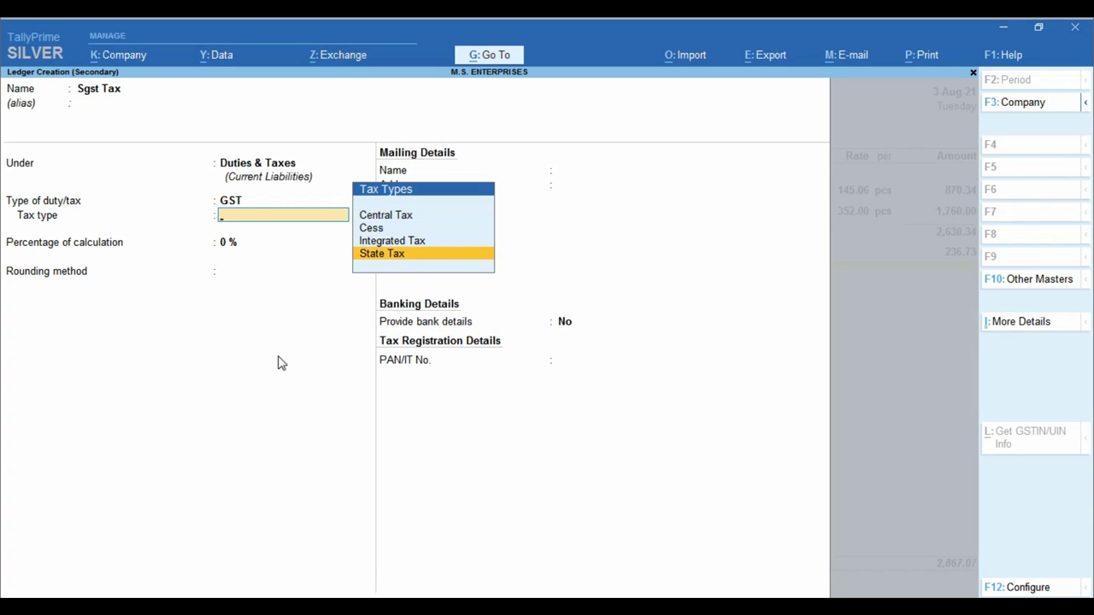
key(Return)
key(Return)
key(Return)
key(Return)
key(Return)
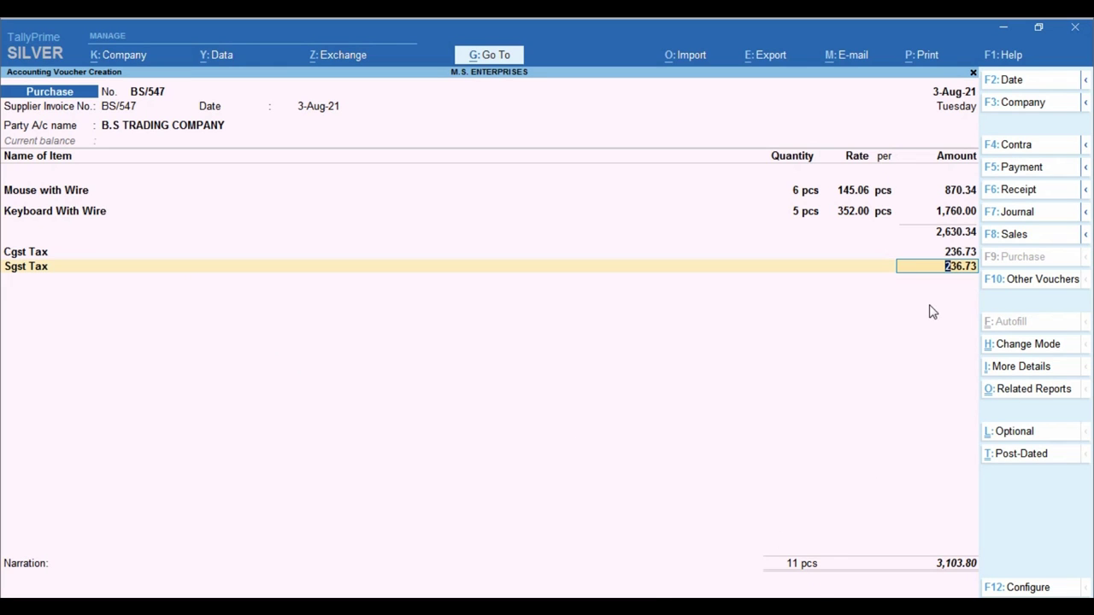
Compare the voucher total with the invoice's rounded-off and final amounts, and accept the Sgst Tax amount
key(ctrl)
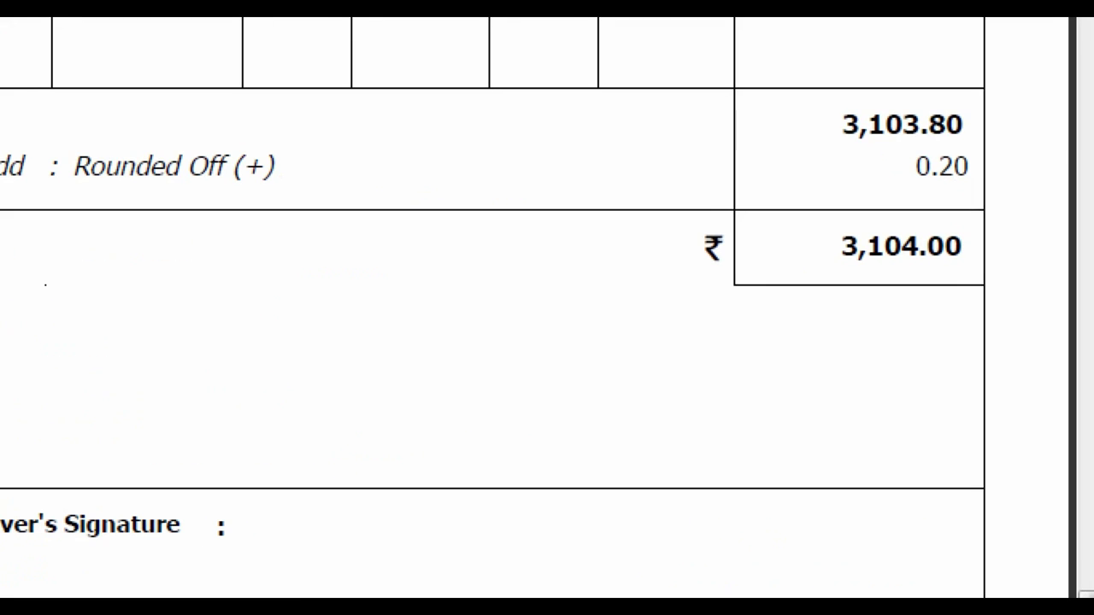
key(alt+Tab)
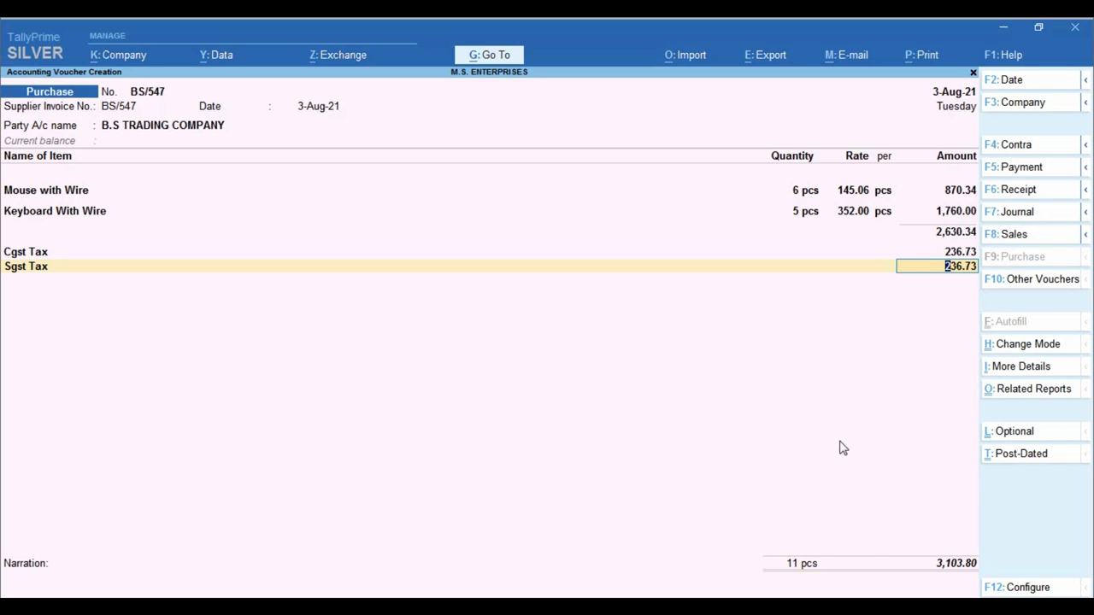
click(968, 576)
key(alt+Tab)
key(alt+Tab)
key(Return)
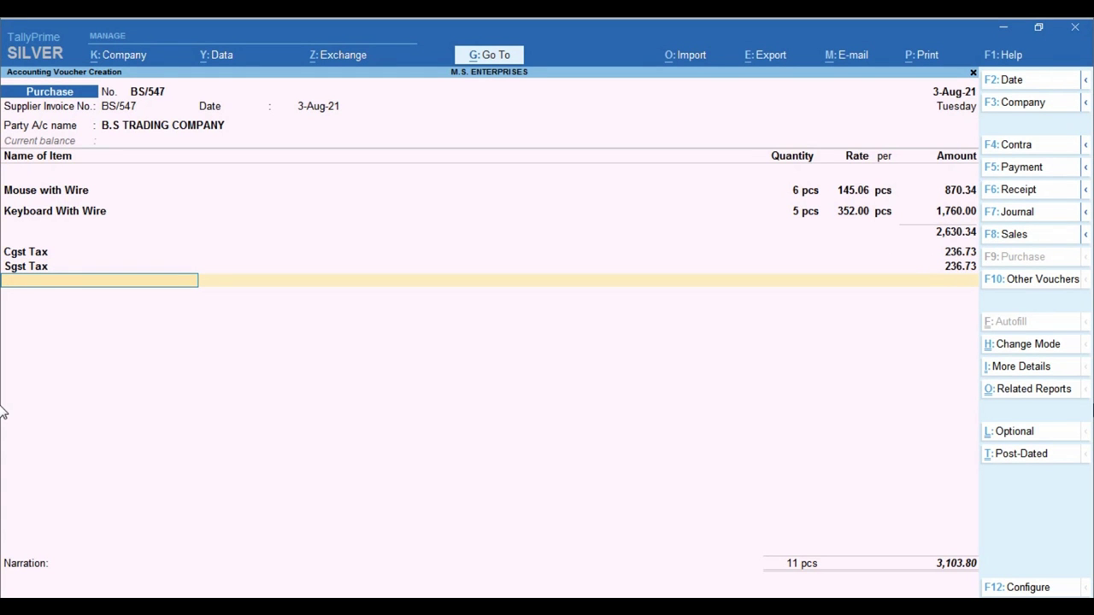
Start a new ledger named Round Off from the voucher and place it under Indirect Expenses
key(alt+c)
text(Round)
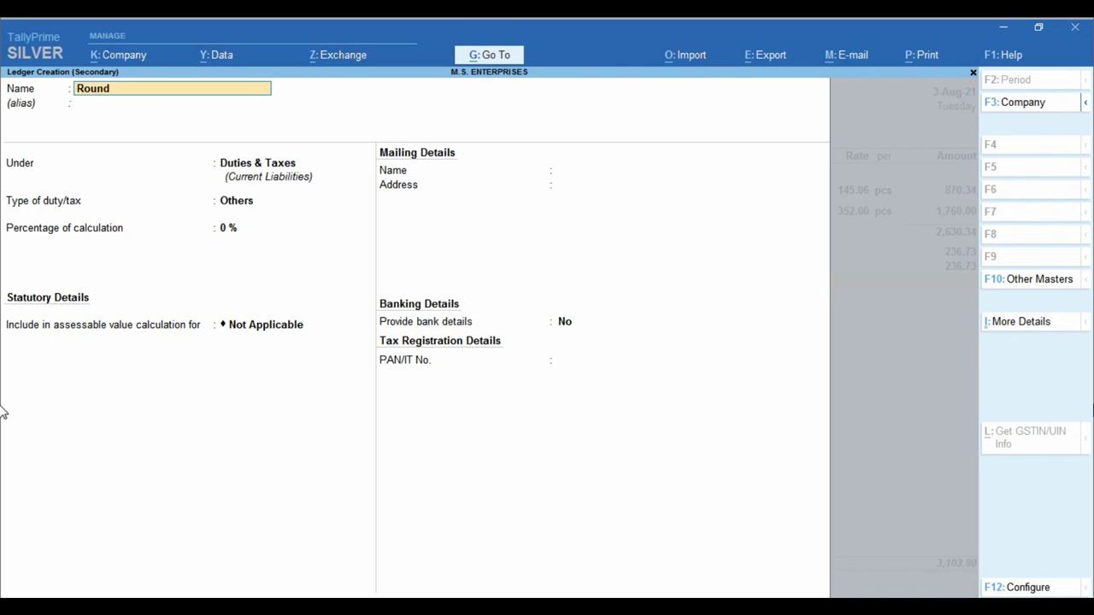
text( off)
key(Return)
key(Return)
key(BackSpace)
text(ind)
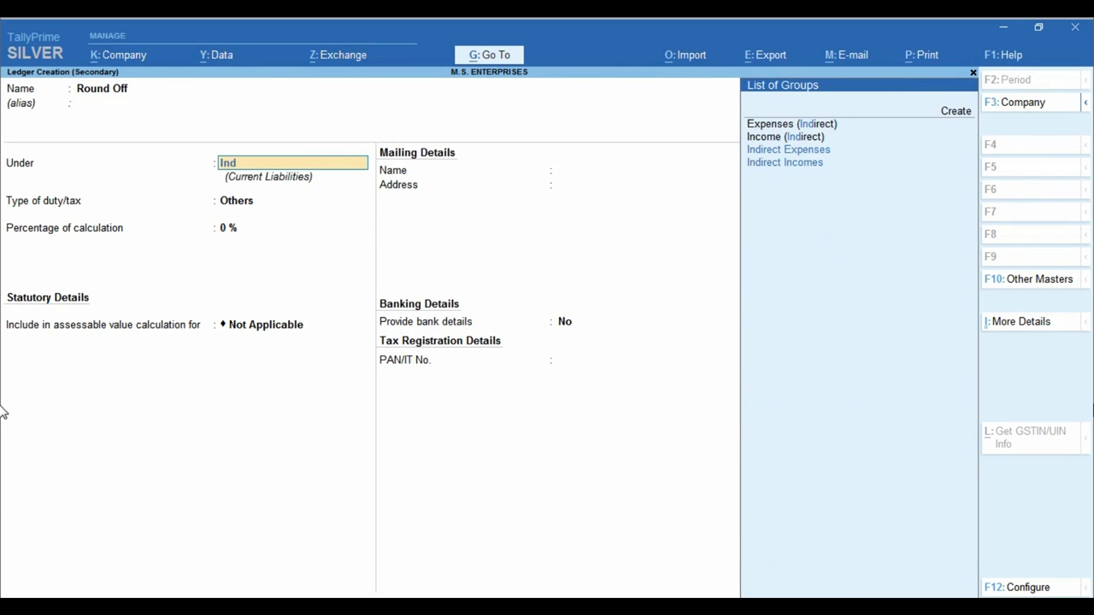
key(Return)
Set GST applicability to Not Applicable on the Round Off ledger, save it and add it to the voucher
key(Return)
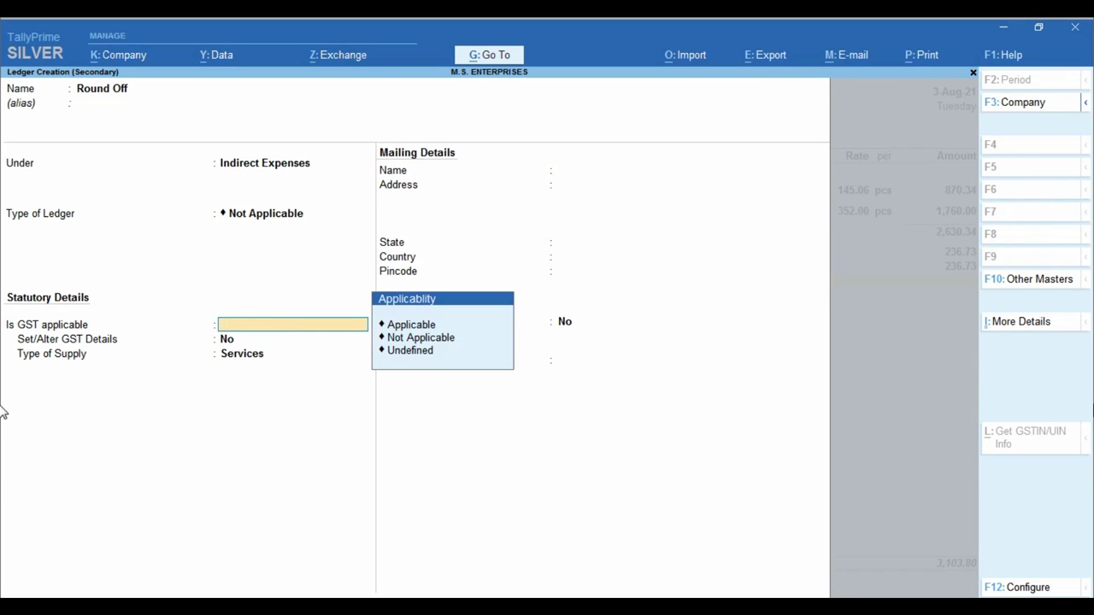
key(Return)
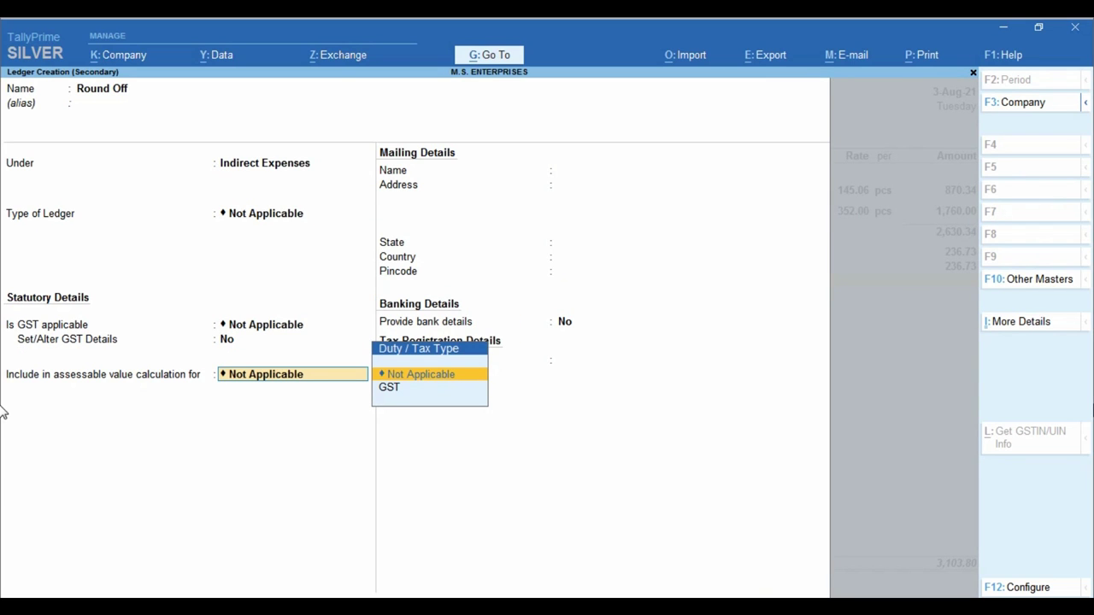
key(Return)
key(ctrl+a)
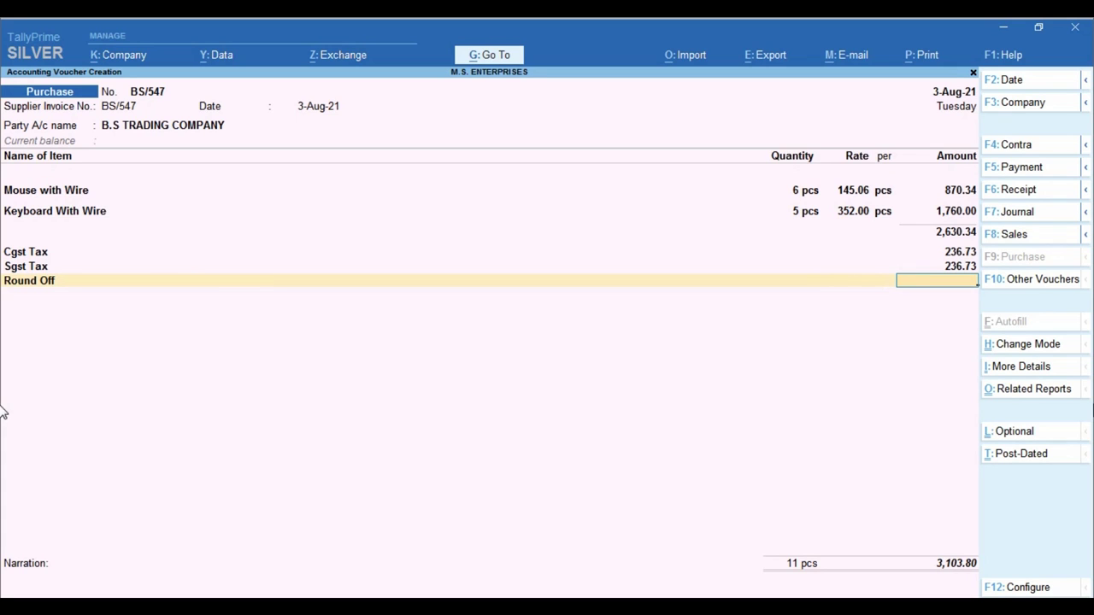
Enter 0.20 as the Round Off amount and finish the voucher's ledger entries
text(.20)
key(Return)
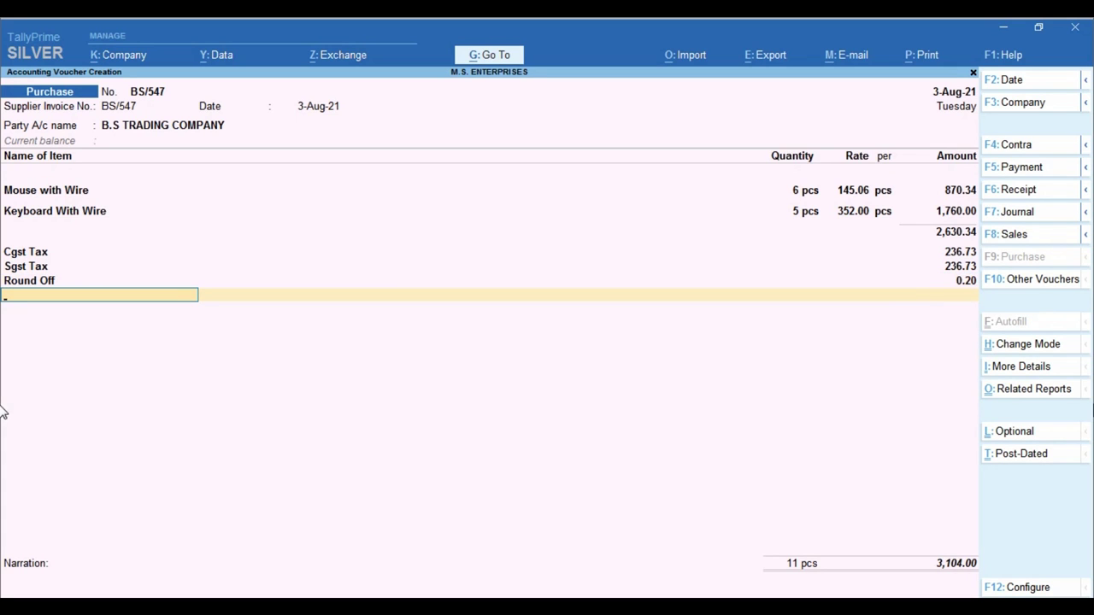
key(Return)
key(Return)
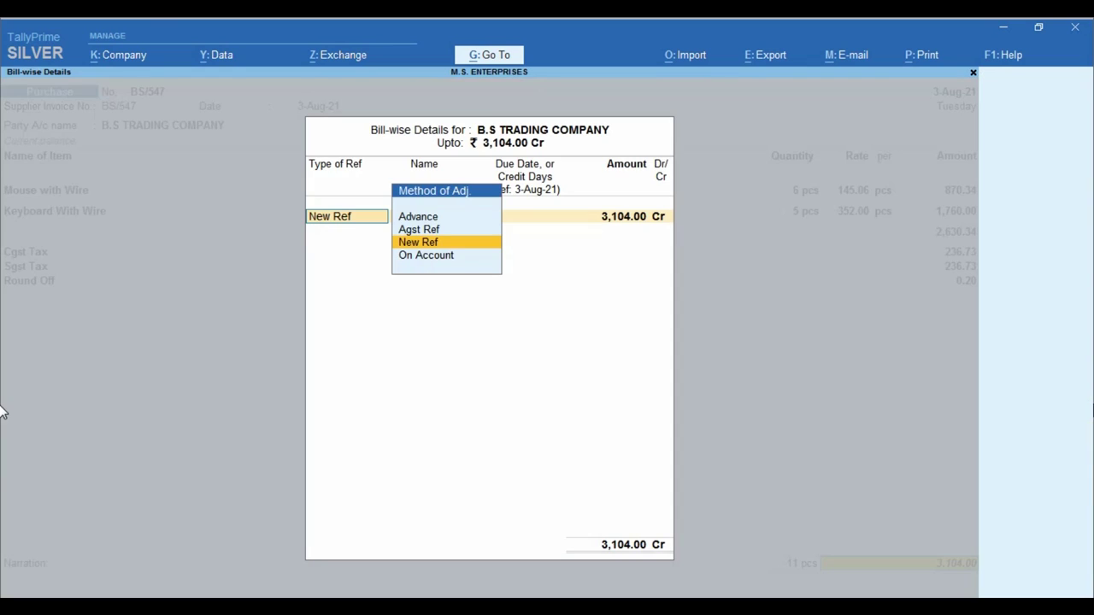
Allocate the full amount to a New Ref in the bill-wise details and save the B.S Trading Company purchase voucher
key(Return)
key(Return)
key(Return)
key(Return)
key(Return)
key(Return)
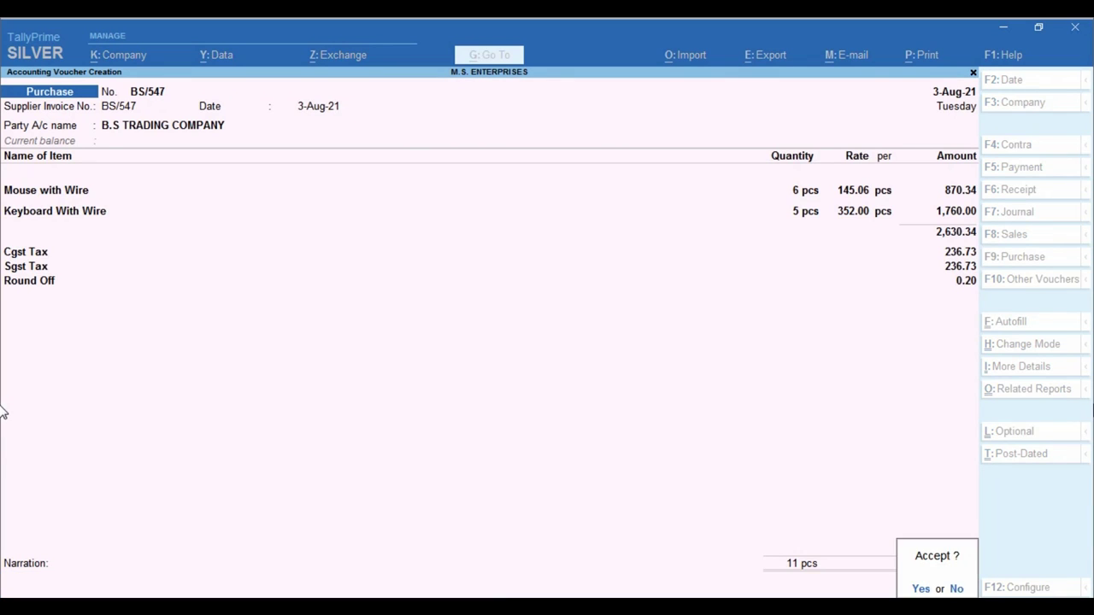
key(Return)
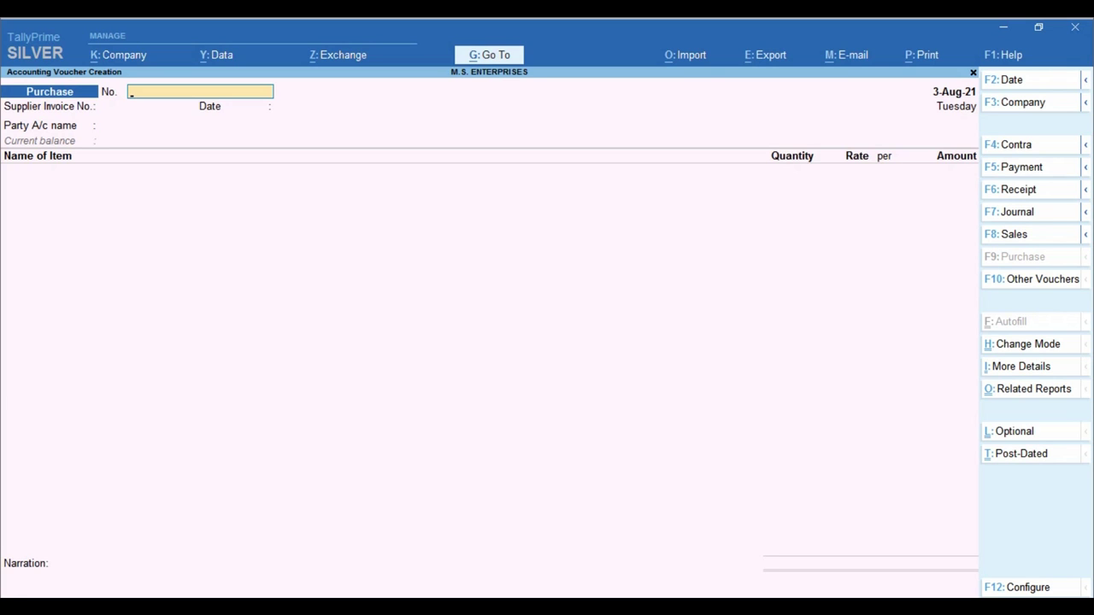
Copy invoice number 1/2021-22 from the Shri Balaji Traders invoice in Adobe Reader into the new TallyPrime purchase voucher's number
click(247, 549)
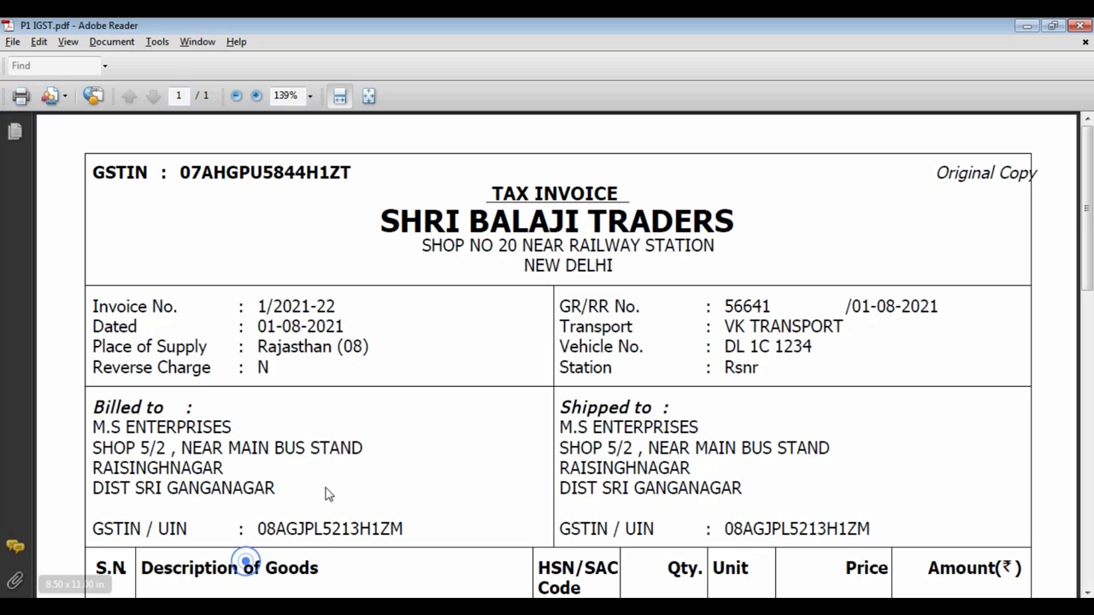
key(alt+Tab)
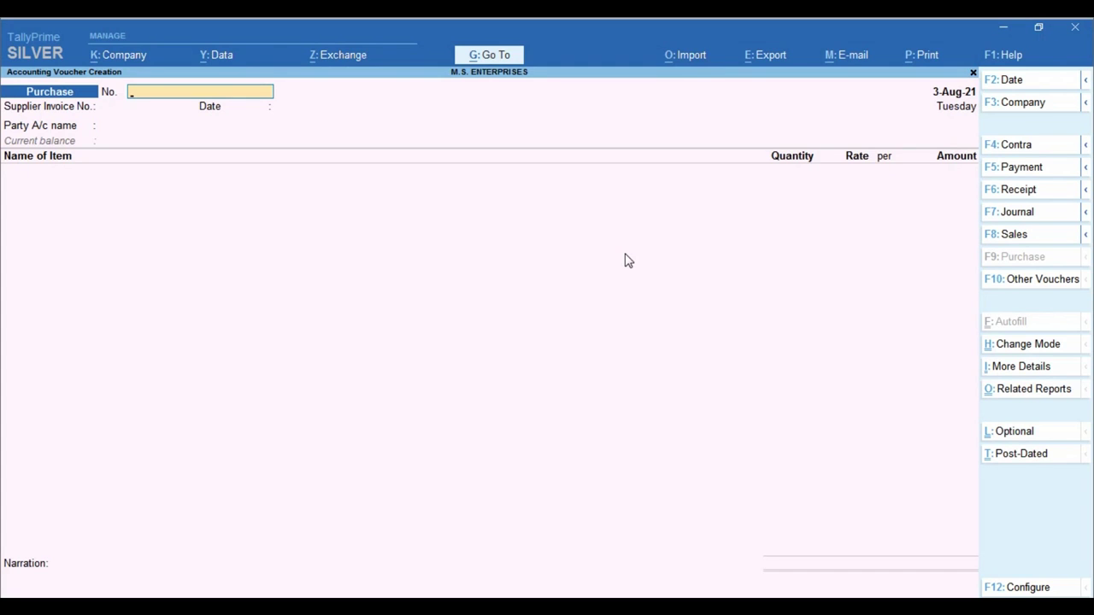
key(alt+Tab)
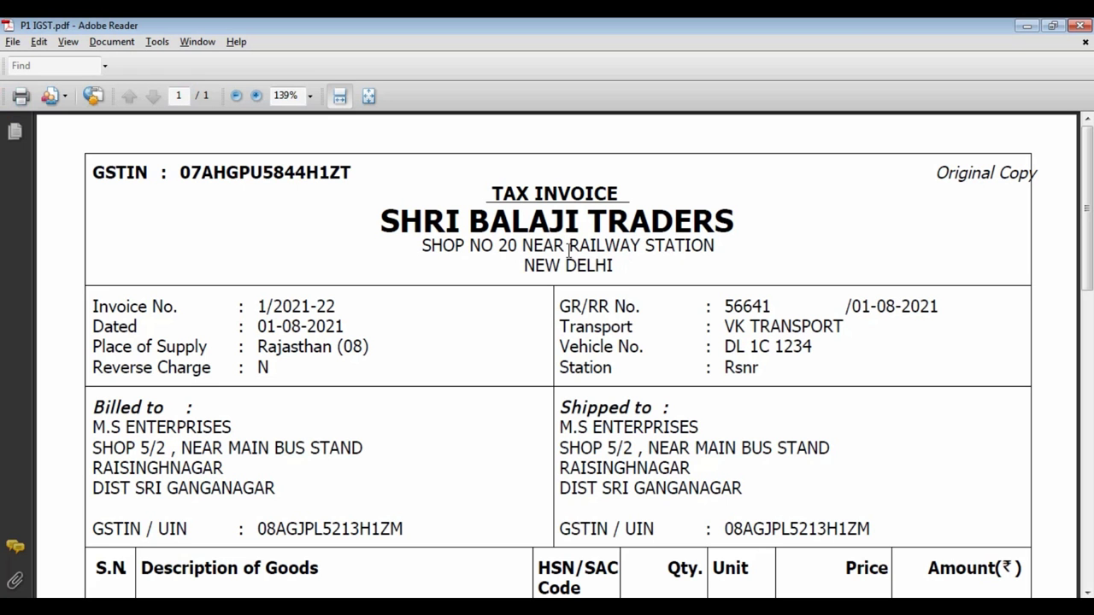
drag(258, 306, 350, 303)
text(1/2021-22)
key(Return)
Set the voucher date to 1-Aug-21 and the supplier invoice number to 1/2021-22, accepting the invoice date
key(alt+Tab)
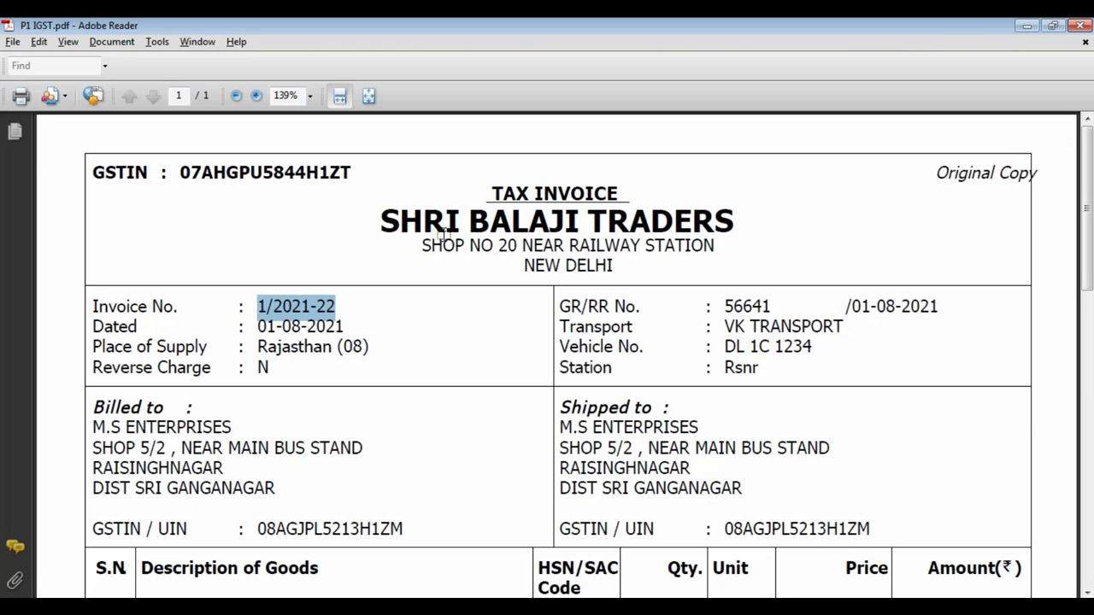
key(alt+Tab)
key(F2)
text(1-8)
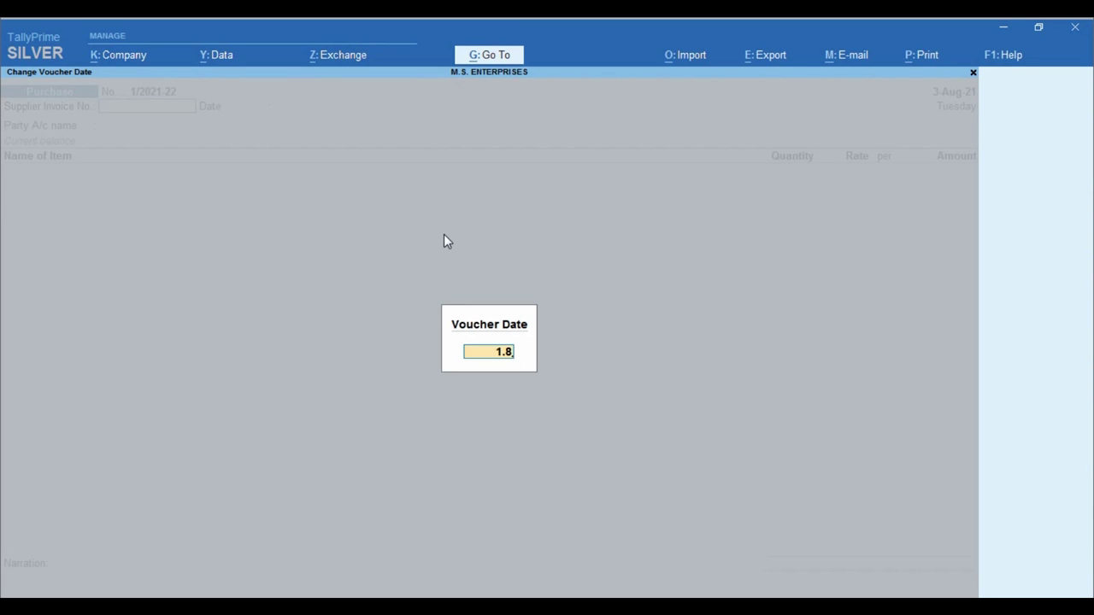
key(Return)
text(1/2021-22)
key(Return)
key(Return)
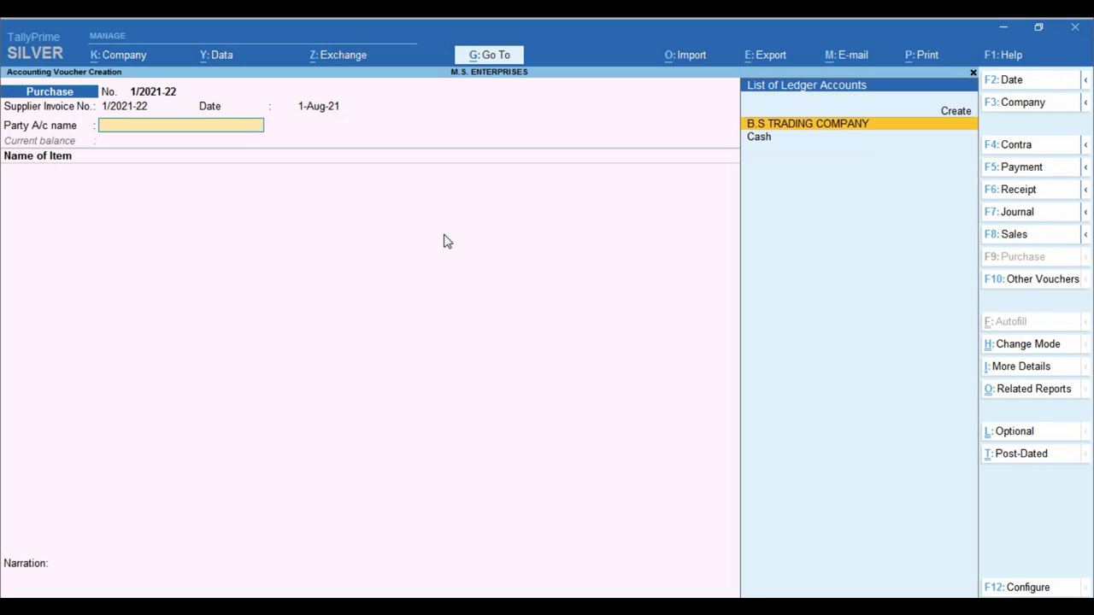
Create a party ledger from the voucher, name it SHRI BALAJI TRADERS as on the invoice and place it under Sundry Creditors
key(alt+Tab)
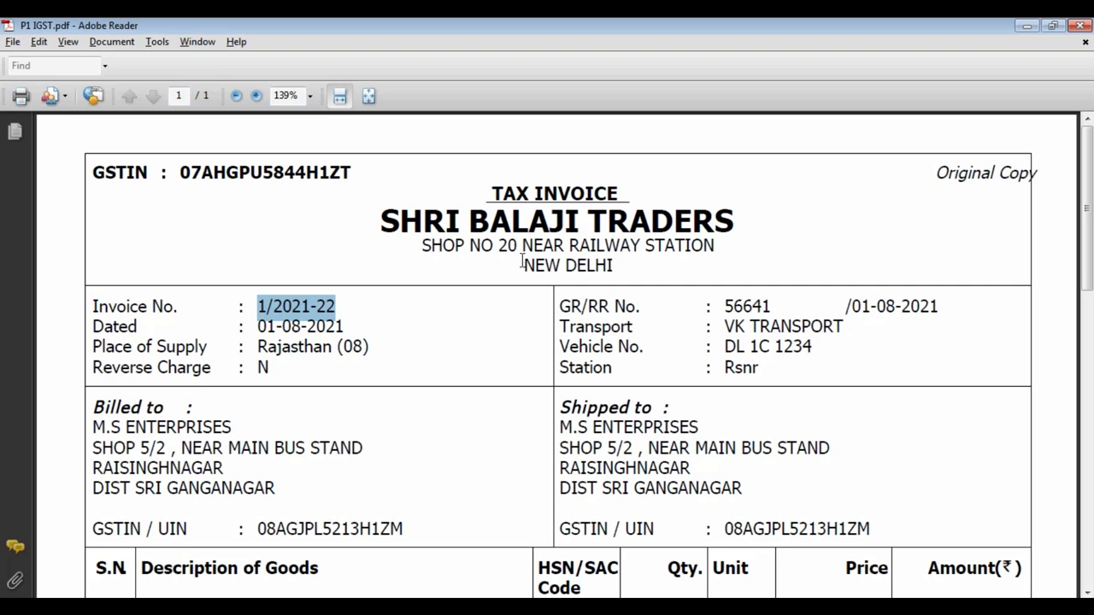
key(alt+Tab)
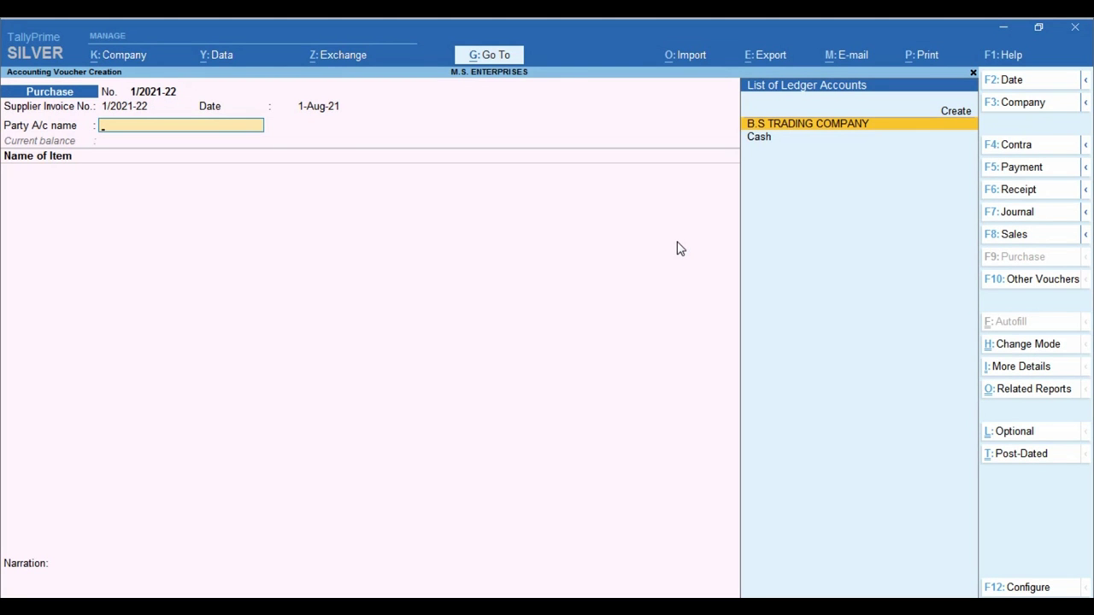
key(alt)
key(alt+c)
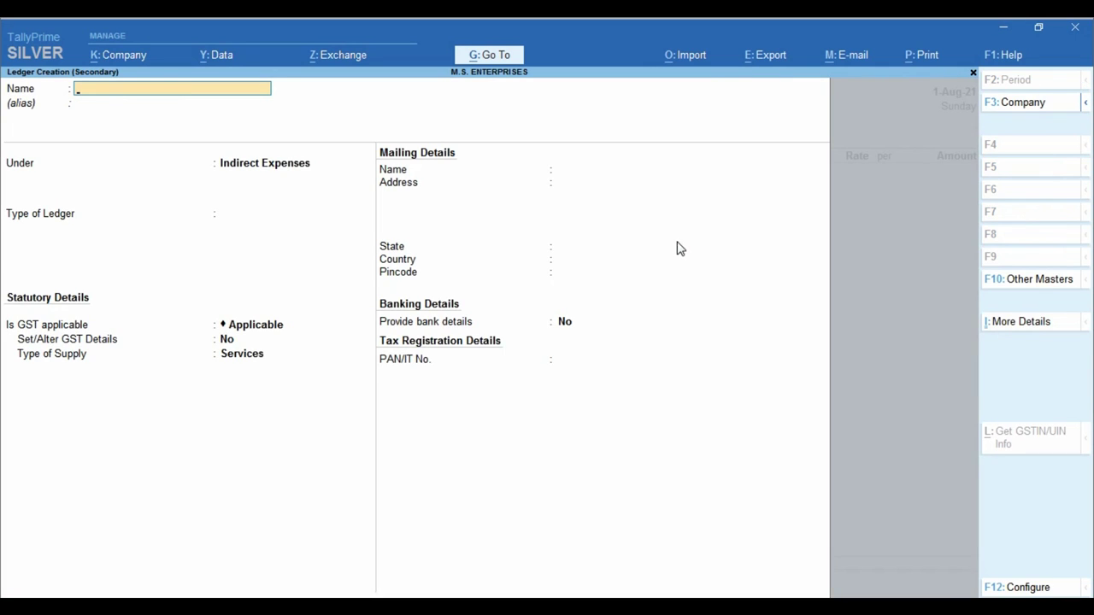
key(alt+Tab)
drag(382, 221, 629, 225)
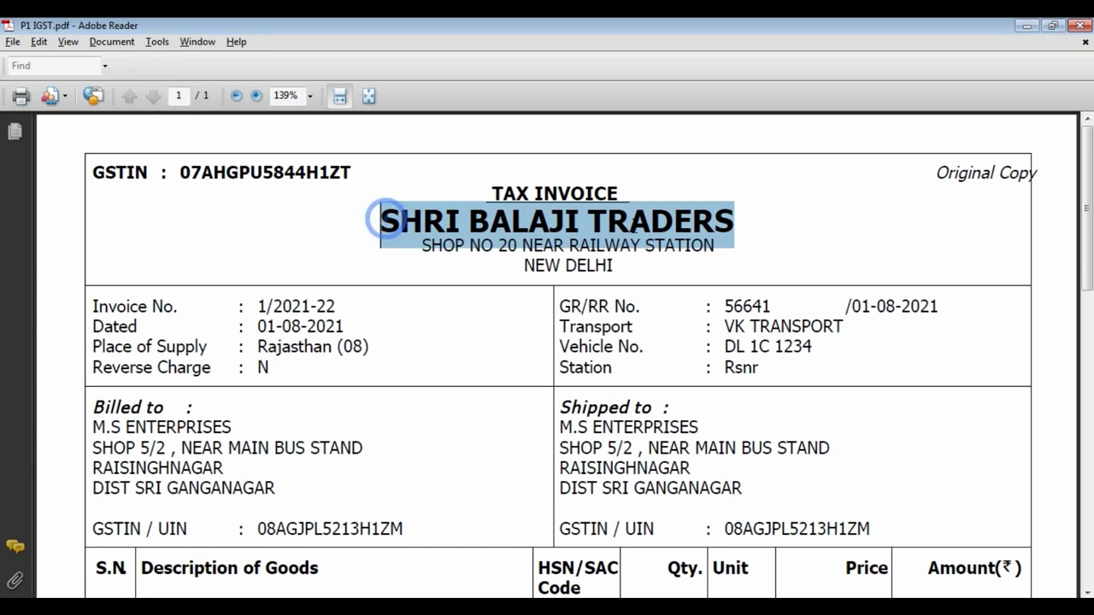
key(alt+Tab)
text(SHRI BALAJI TRADERS)
key(Return)
key(Return)
text(Sund)
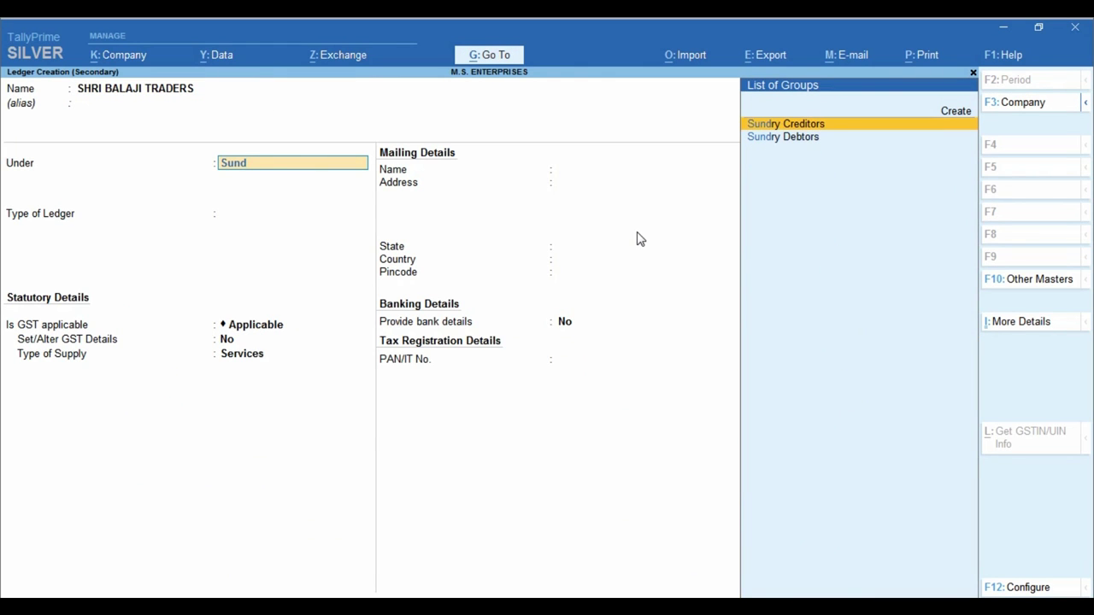
key(Return)
Keep the ledger's bill-by-bill defaults and mailing name, and copy the supplier's address from the invoice into the mailing details
key(Return)
key(Return)
key(Return)
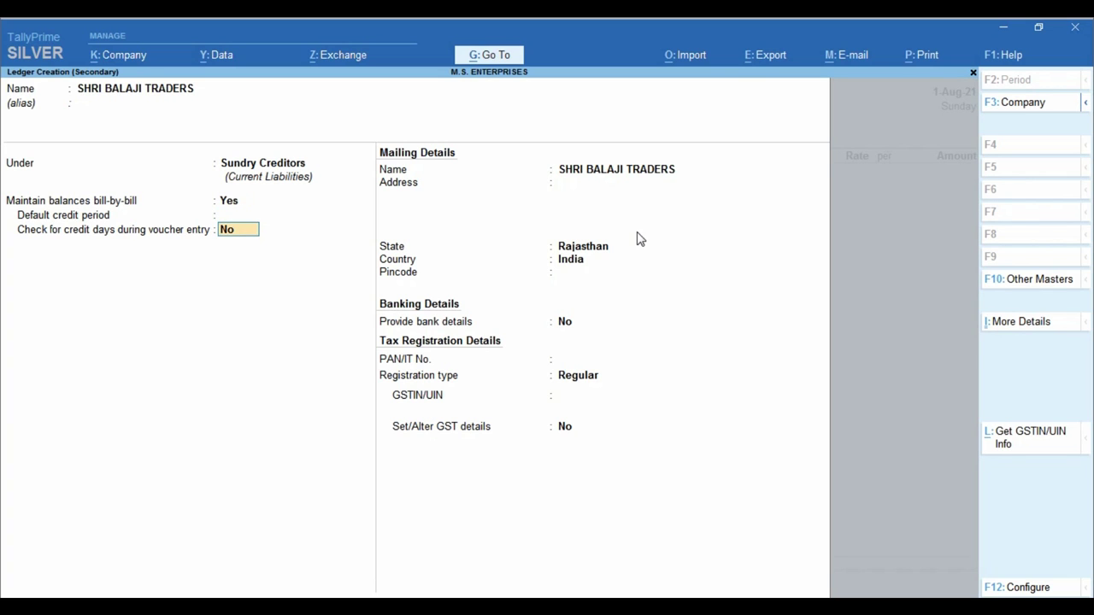
key(Return)
key(alt+Tab)
click(491, 289)
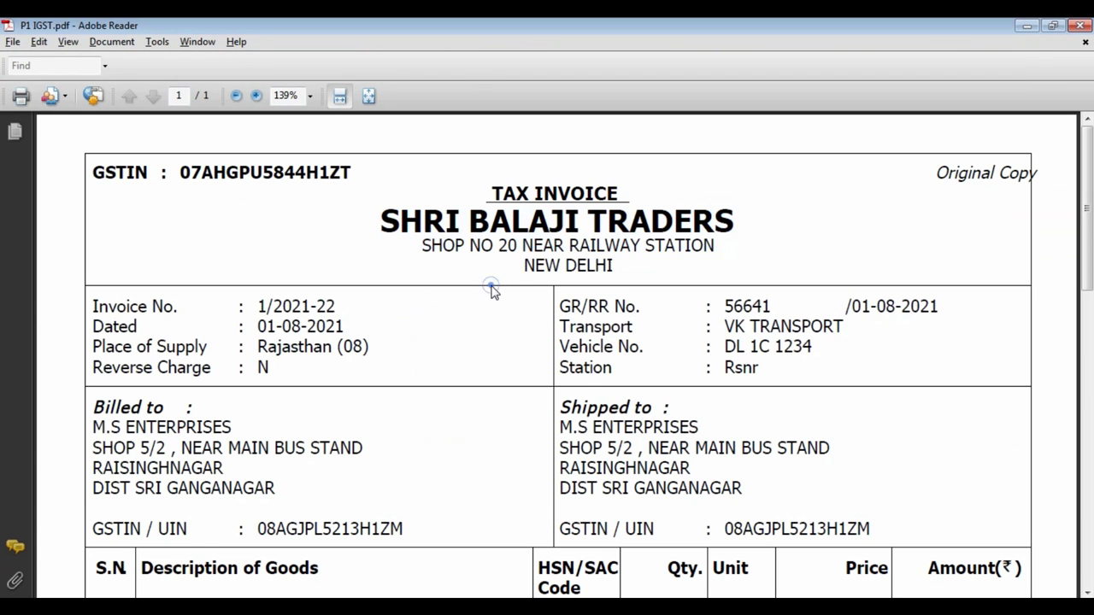
mouse_move(425, 245)
mouse_down()
mouse_move(655, 264)
mouse_move(419, 247)
mouse_up()
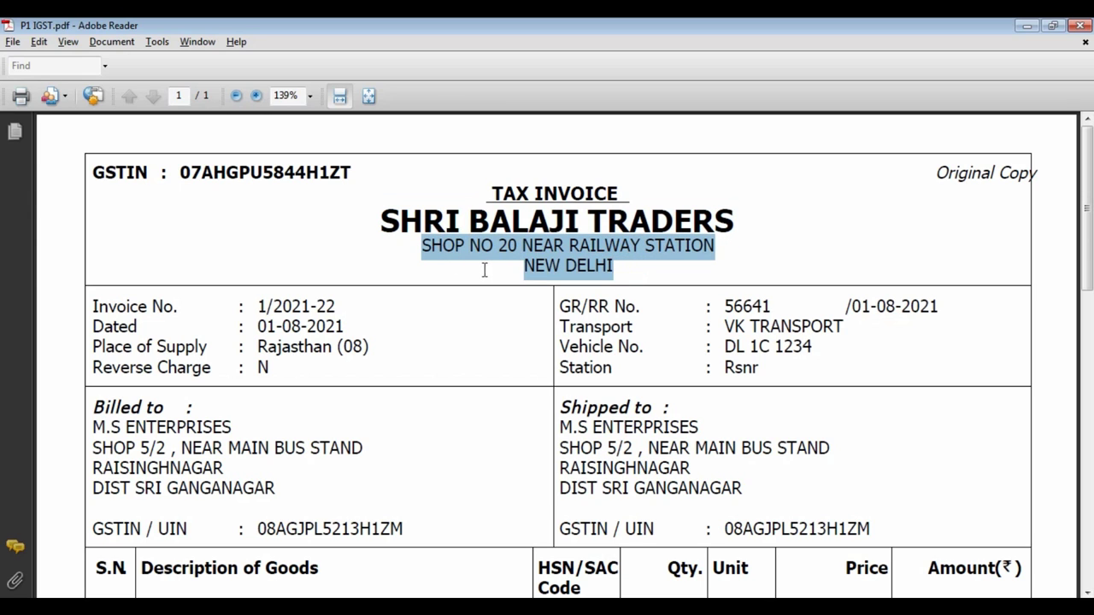
key(ctrl+c)
key(alt+Tab)
key(ctrl+alt+v)
key(Return)
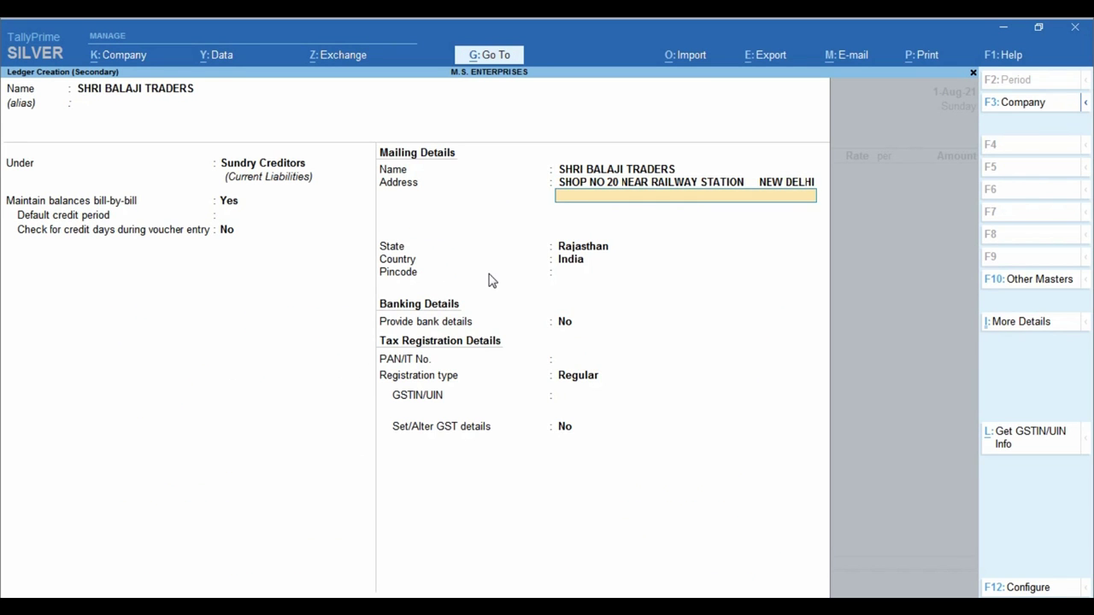
Set the supplier ledger's state to Delhi after the address, keeping India as country and Regular as registration type
key(Return)
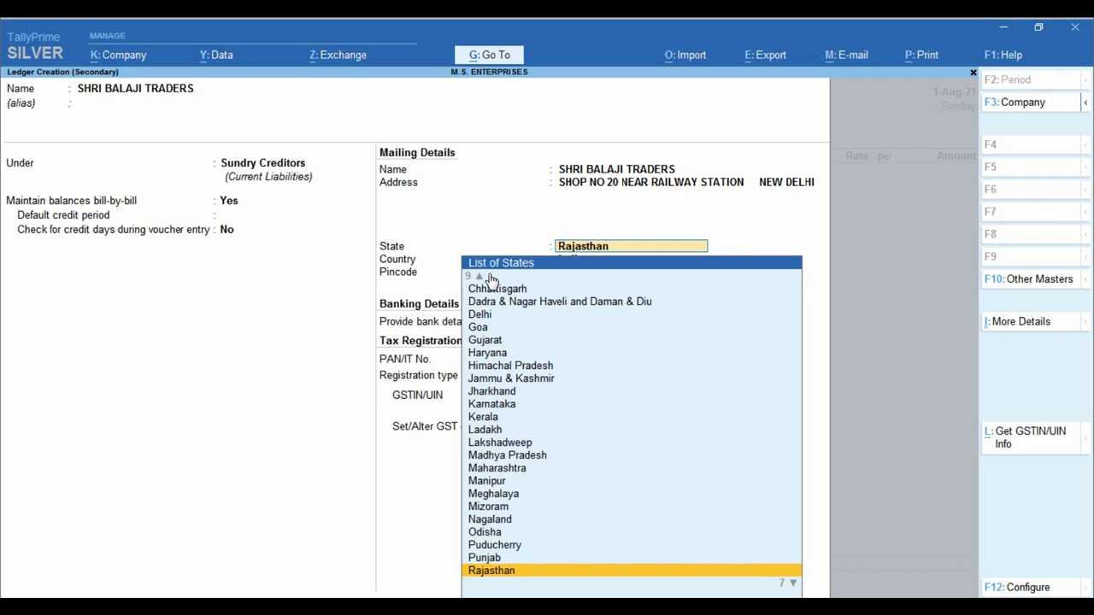
text(De)
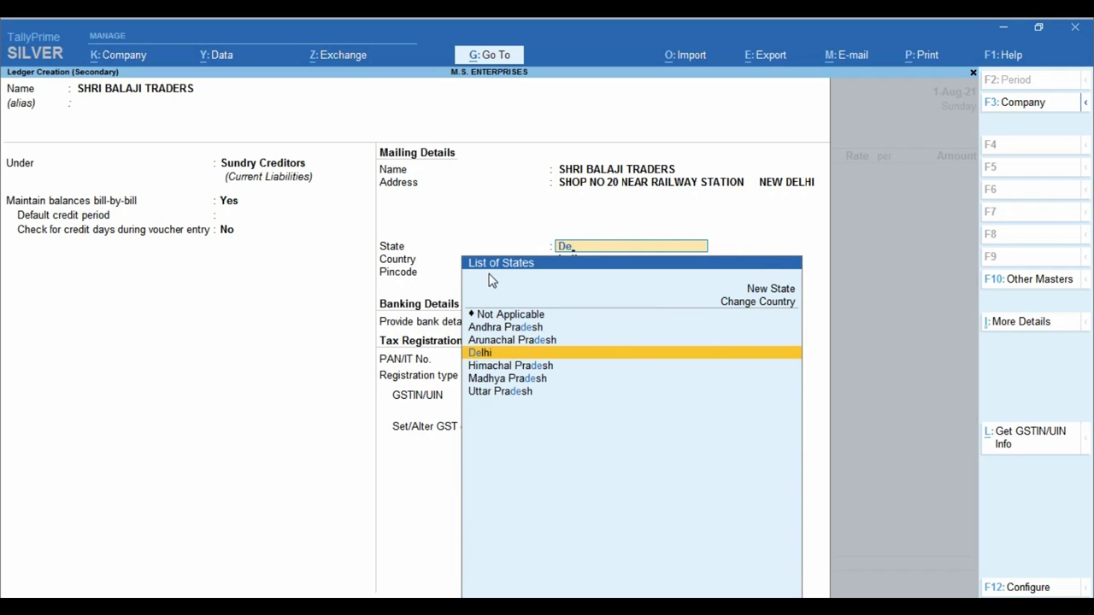
key(Return)
key(alt+Tab)
click(552, 268)
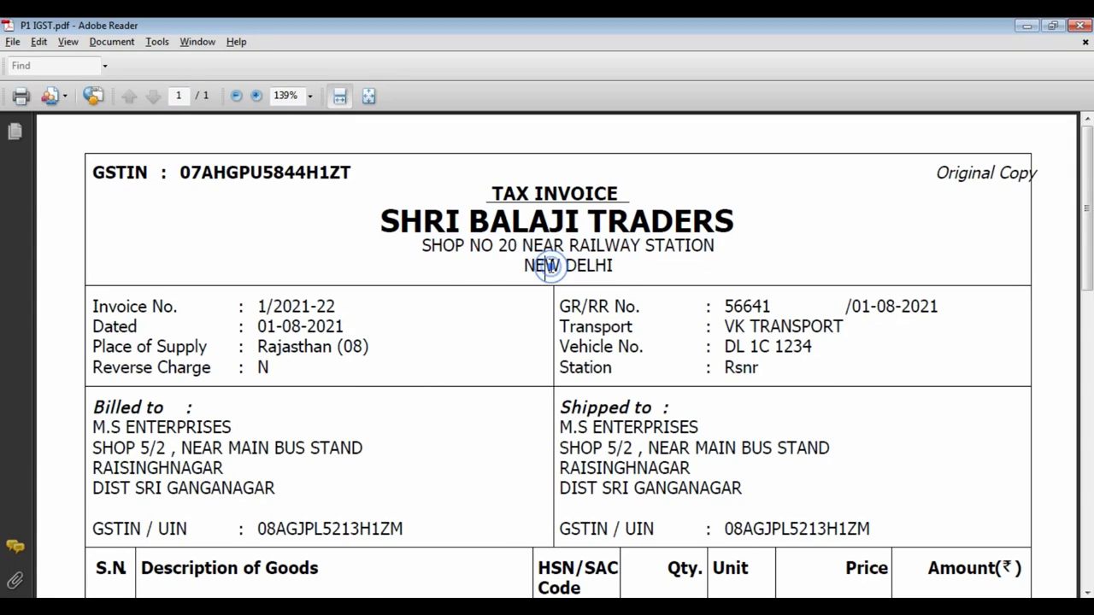
key(alt+Tab)
key(Return)
key(Return)
key(Return)
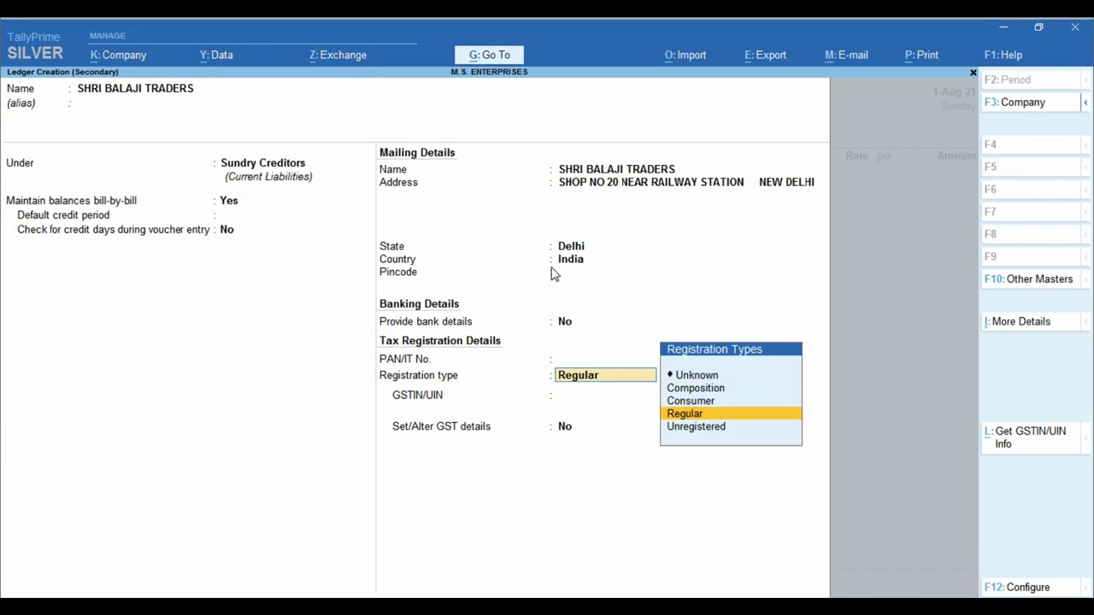
key(Return)
Copy the supplier's GSTIN from the invoice into the ledger, save it, accept the voucher's party details and return to the invoice
key(alt+Tab)
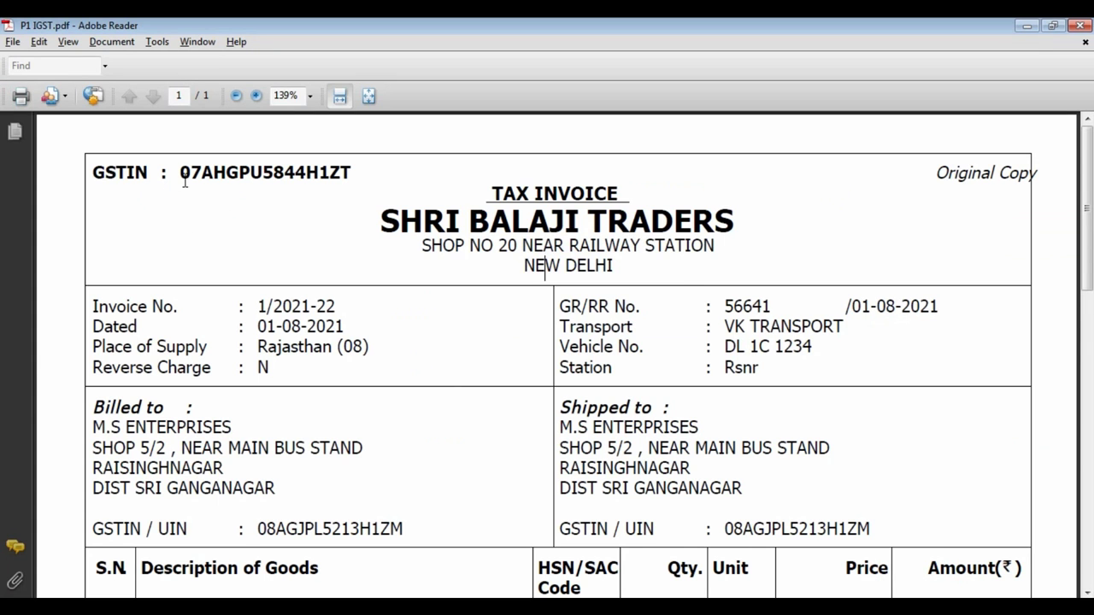
drag(181, 180, 356, 183)
key(alt+Tab)
key(ctrl+alt+v)
key(Return)
key(Return)
key(Return)
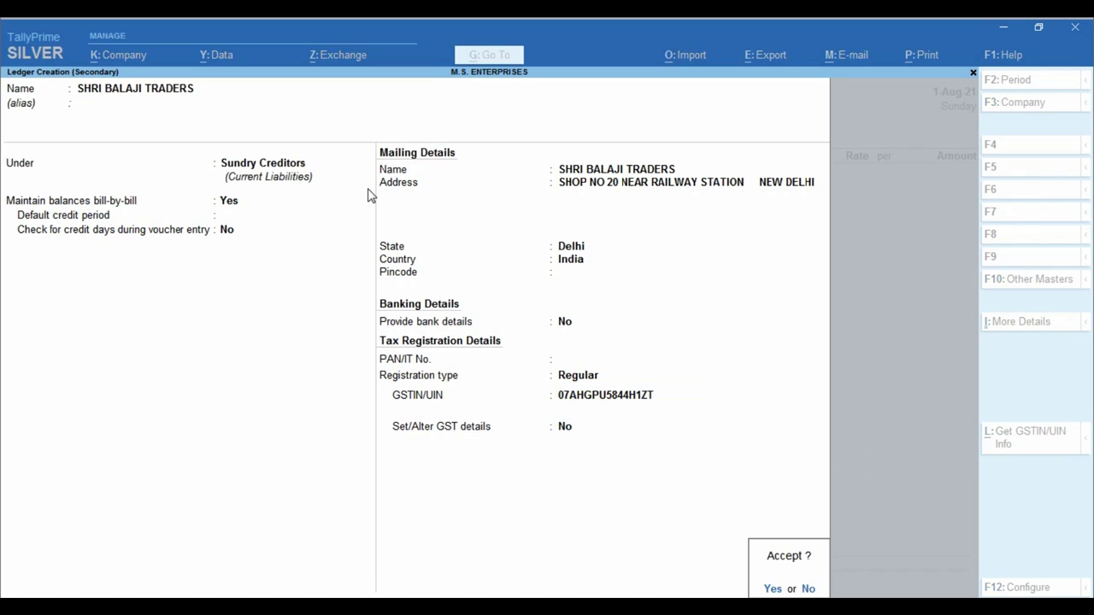
key(Return)
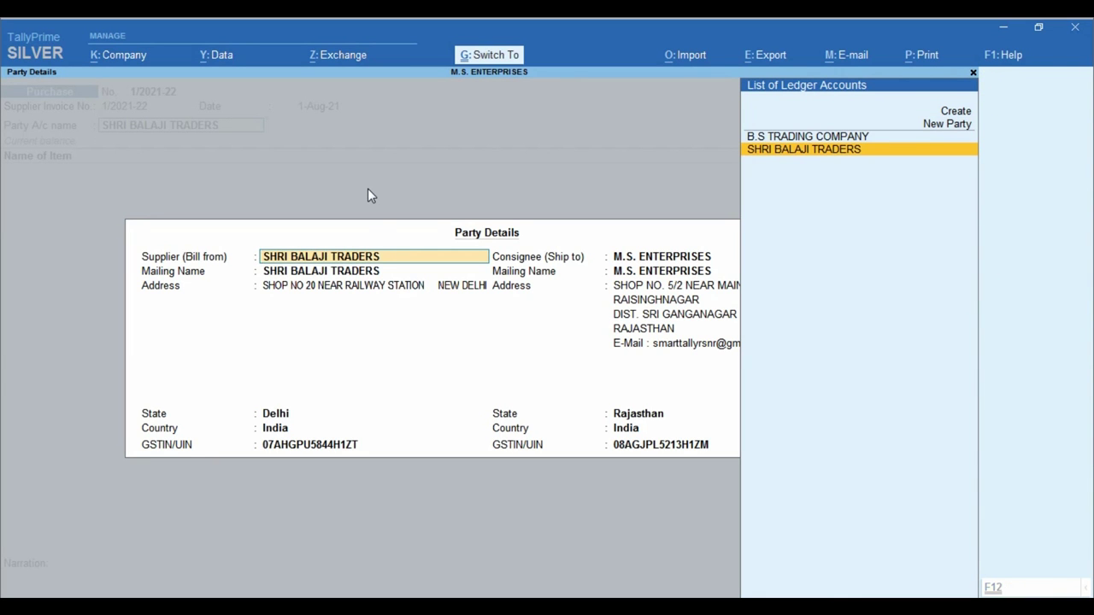
key(ctrl+a)
key(alt+Tab)
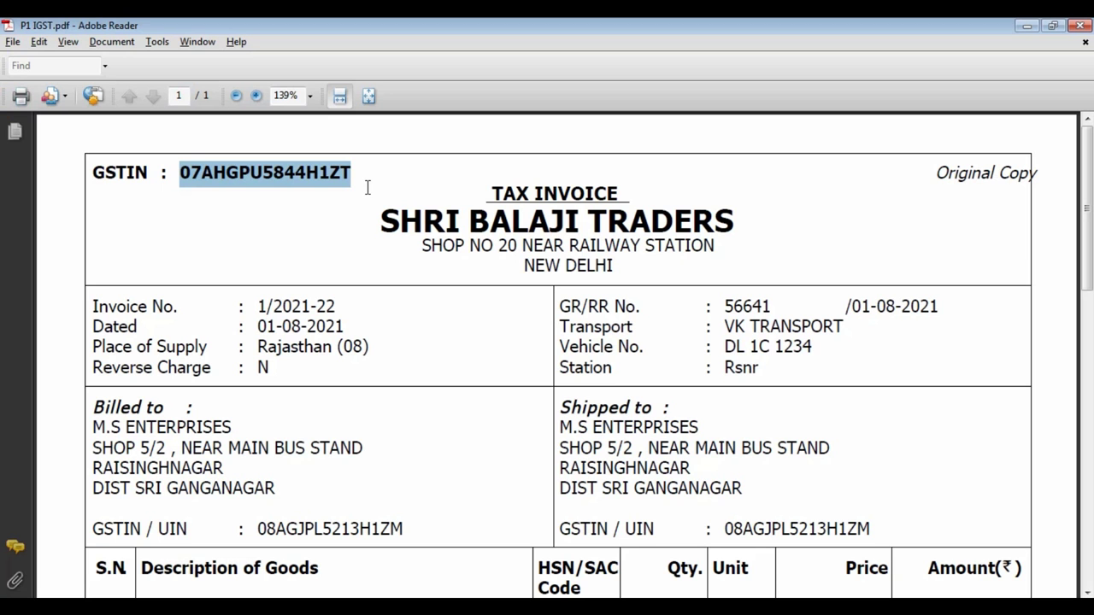
Enter the invoice's first item, Mouse with Wire, in the purchase voucher with a quantity of 15 pcs
scroll(188, 371, down, 4)
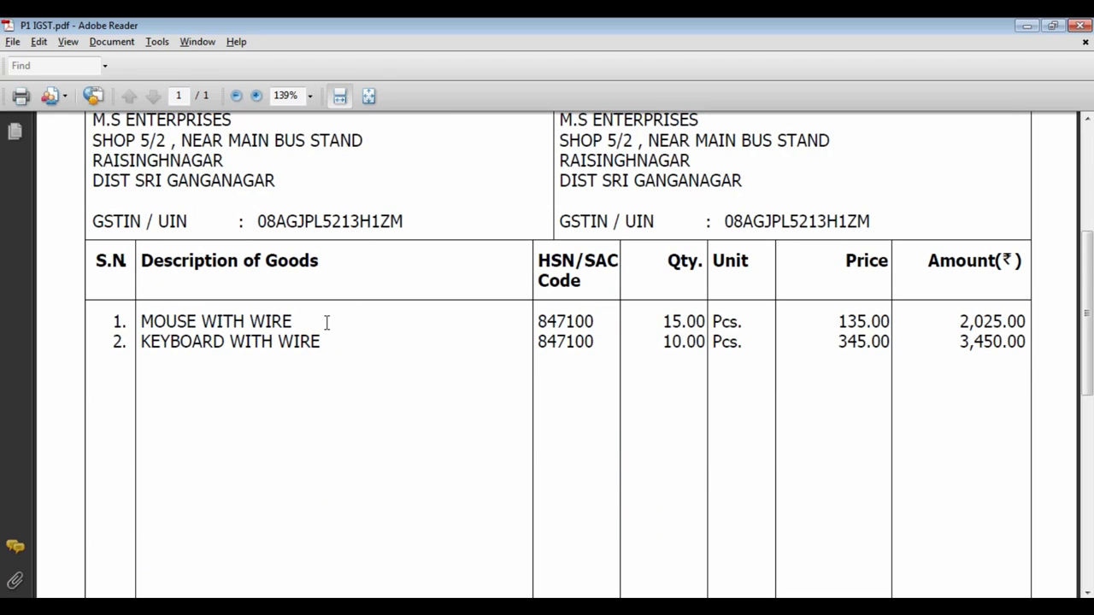
key(alt+Tab)
text(Mo)
key(Return)
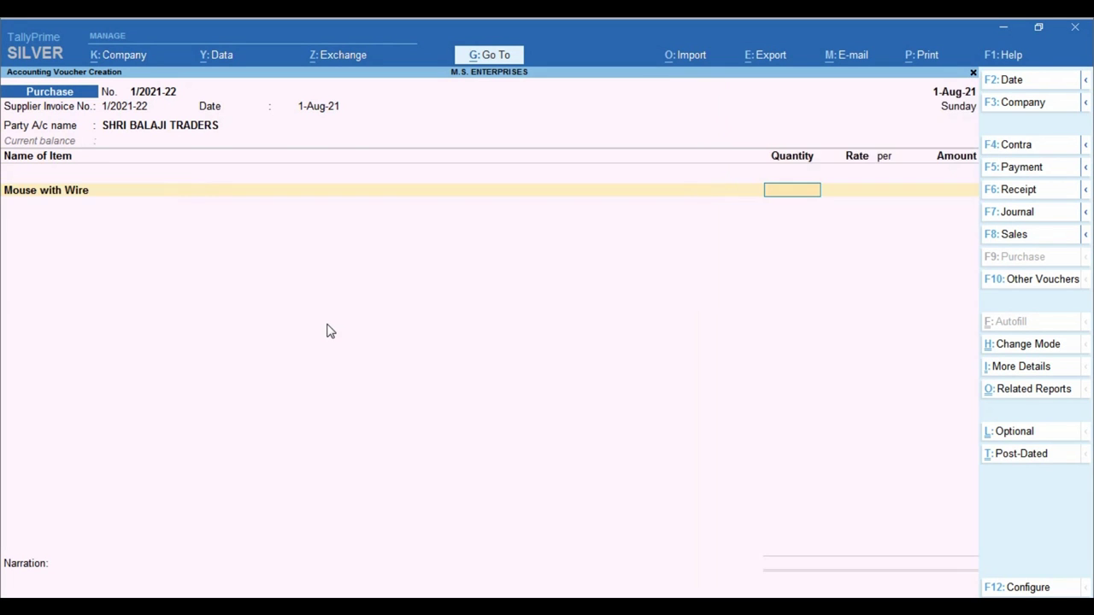
key(alt+Tab)
key(alt+Tab)
text(15)
key(Return)
Set the rate of Mouse with Wire to 135 per pcs as on the invoice and accept the line amount
key(alt+Tab)
key(alt+Tab)
text(135)
key(Return)
key(Return)
key(Return)
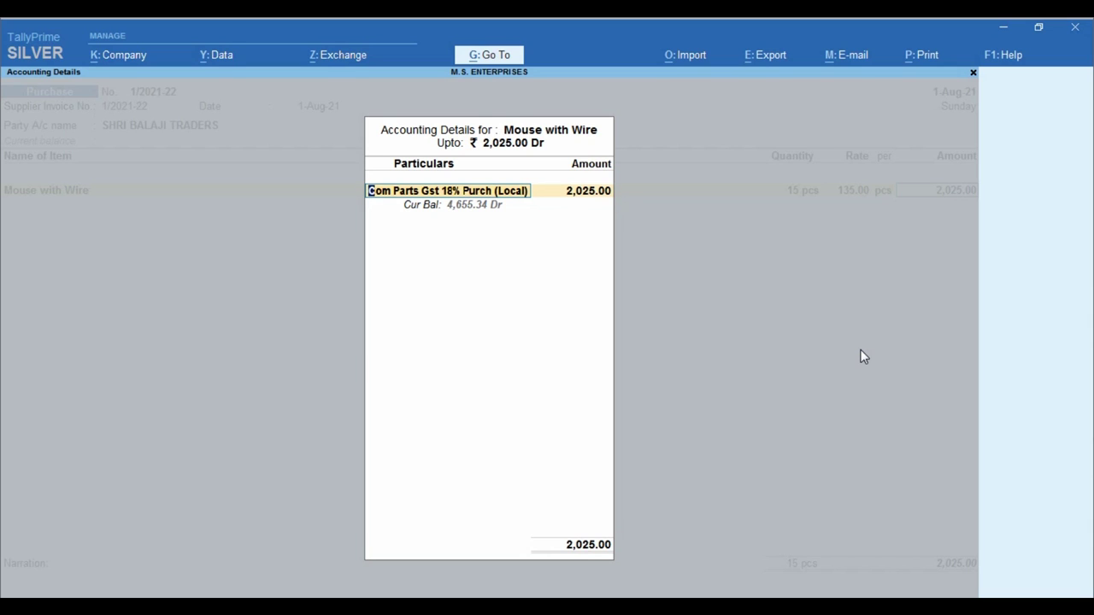
Create a purchase ledger named Com. Parts Gst 18% Pur (IGST) under Purchase Accounts, keeping ledger type Not Applicable and GST Applicable
key(ctrl)
key(alt+c)
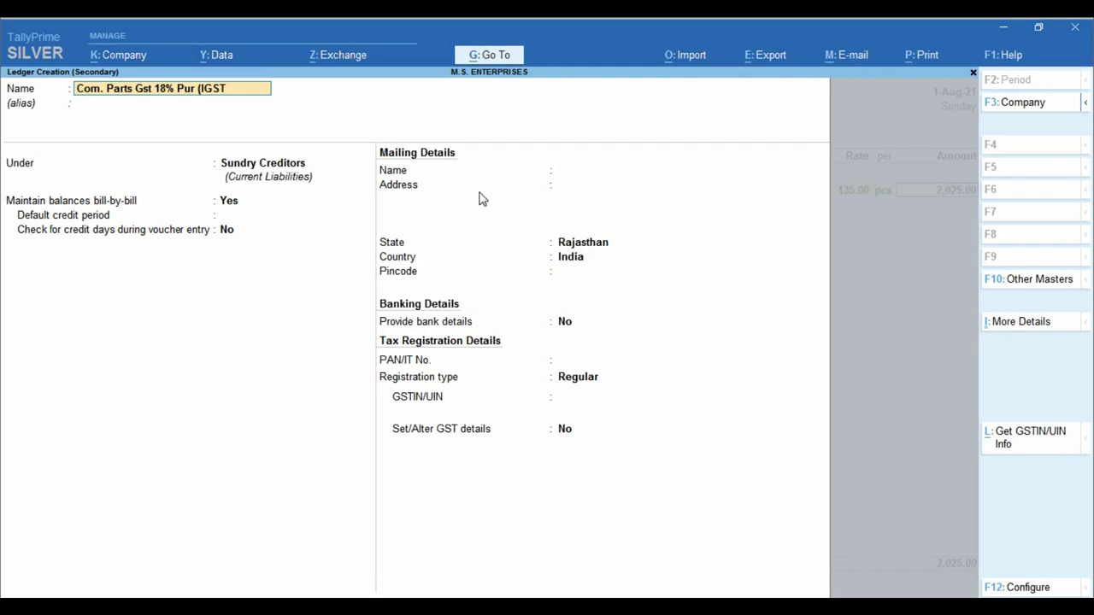
key(Return)
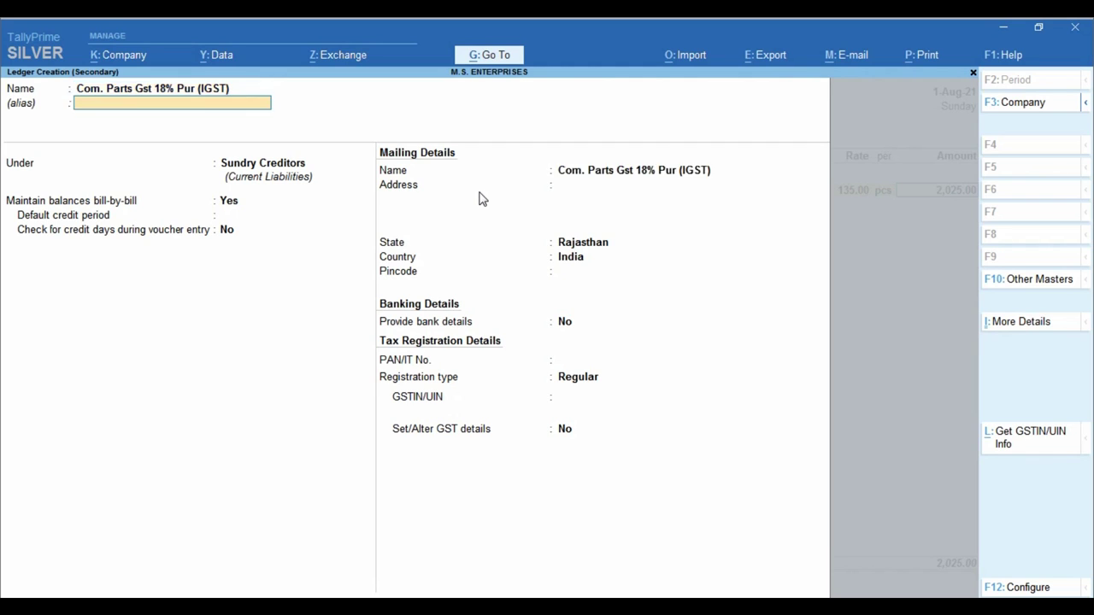
key(Return)
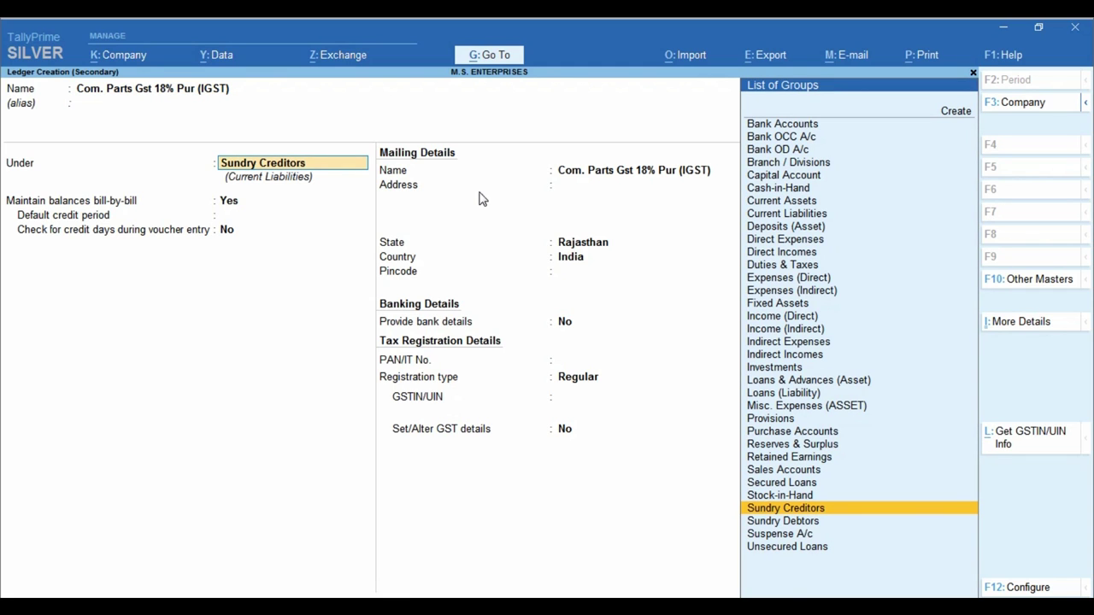
text(Pu)
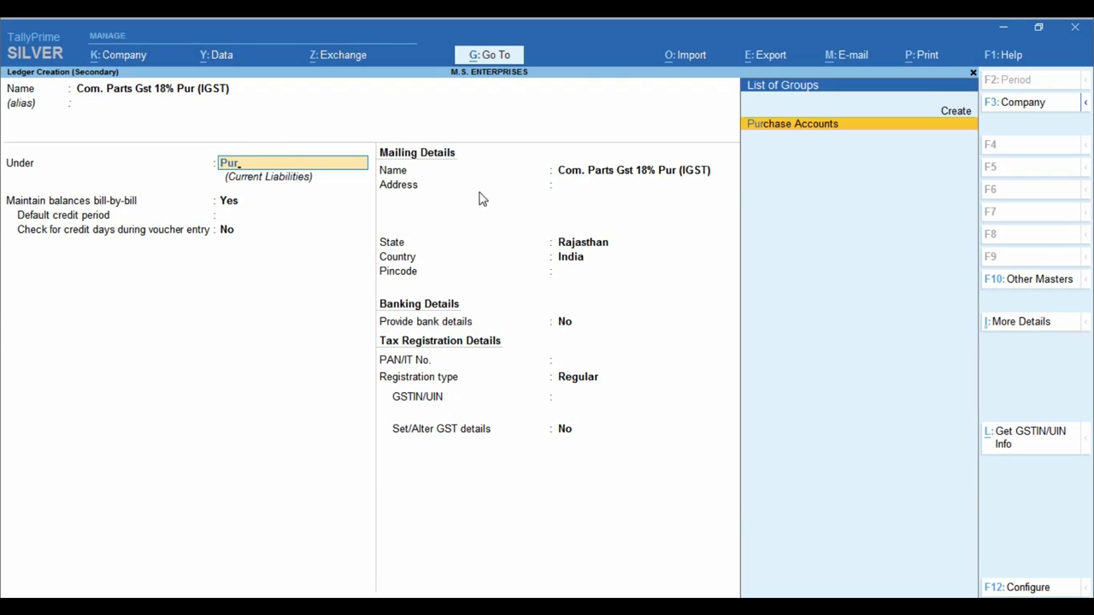
text(r)
key(Return)
key(Return)
key(Return)
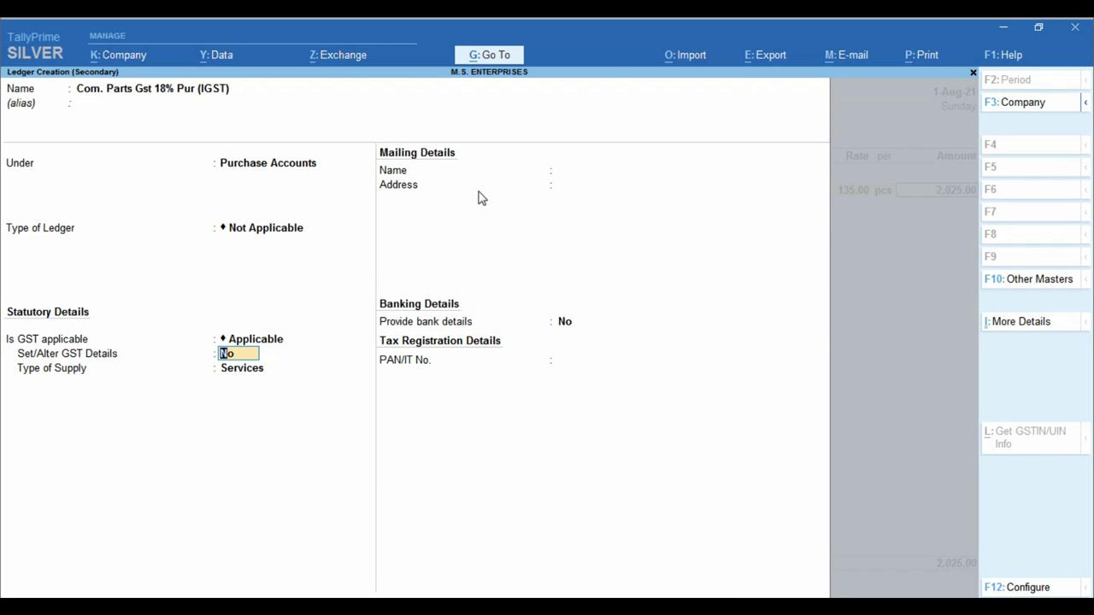
Enable GST details for the new purchase ledger and set the nature of transaction to Interstate Purchase Taxable
text(y)
key(Return)
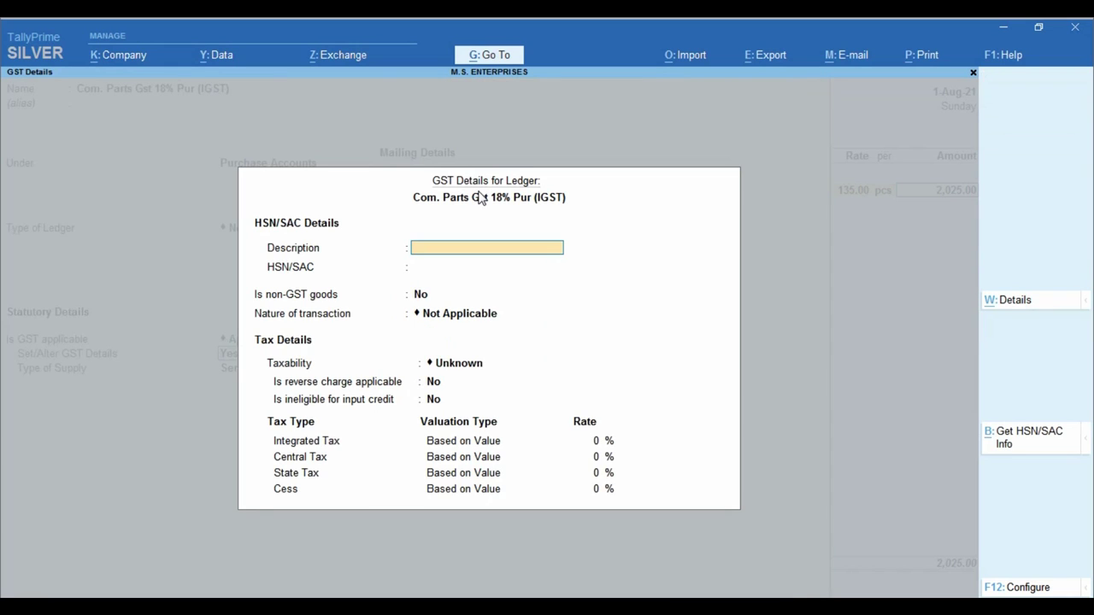
key(Return)
key(Return)
key(Return)
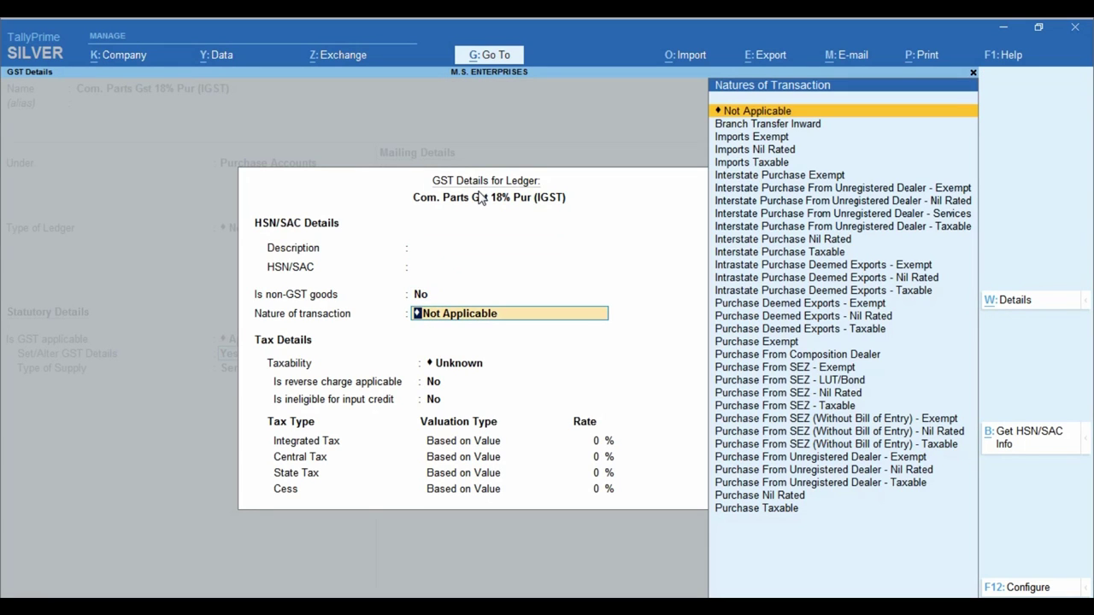
text(Inter)
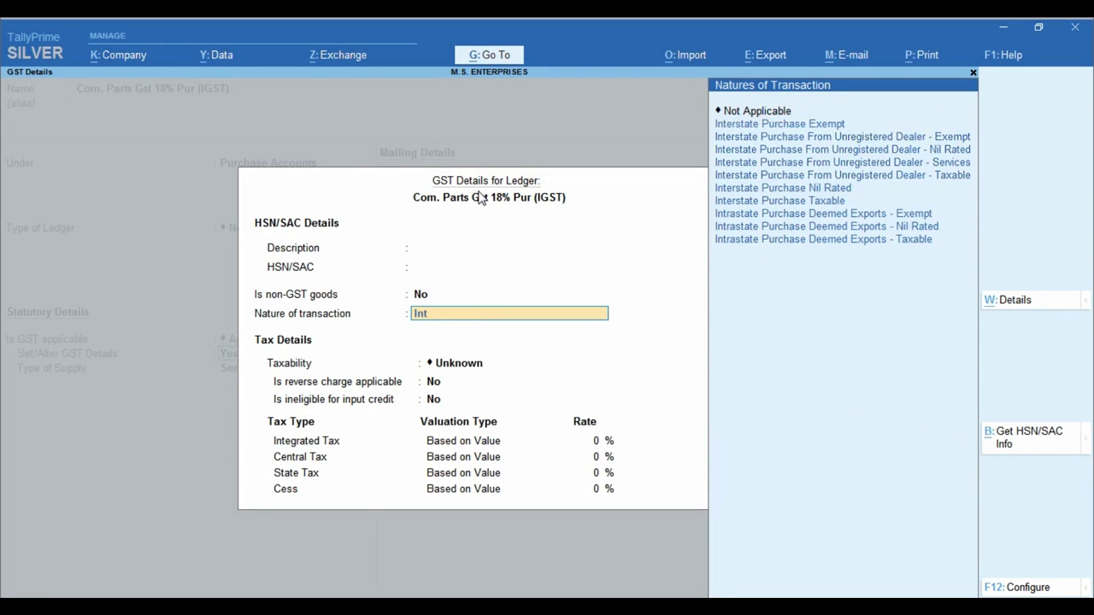
key(Down)
key(Down)
key(Down)
key(Down)
key(Down)
key(Down)
key(Down)
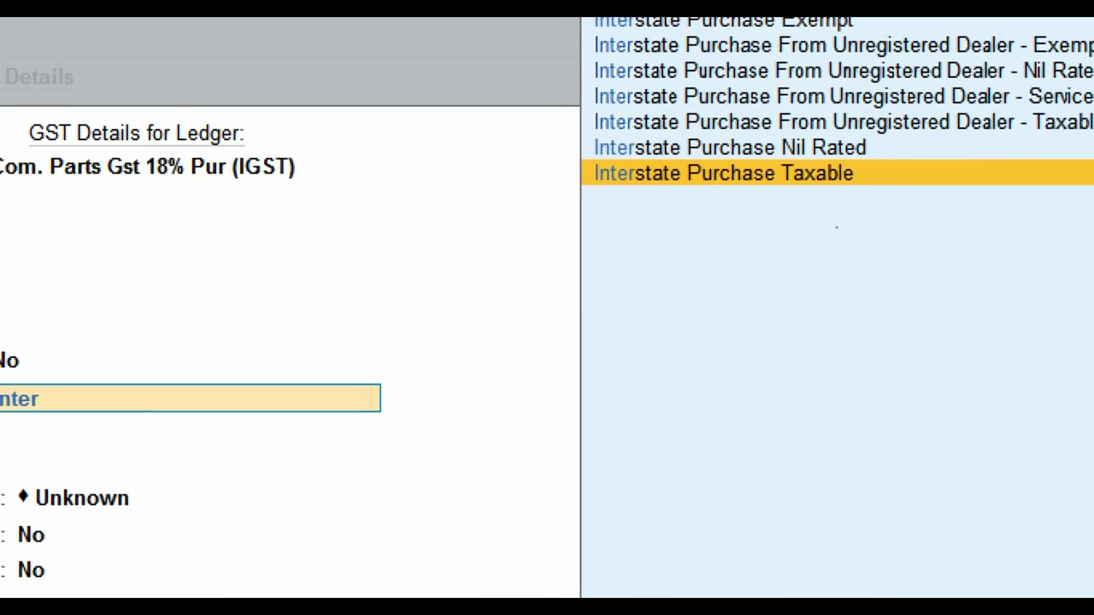
mouse_move(557, 156)
mouse_down()
mouse_move(745, 200)
mouse_move(881, 200)
mouse_up()
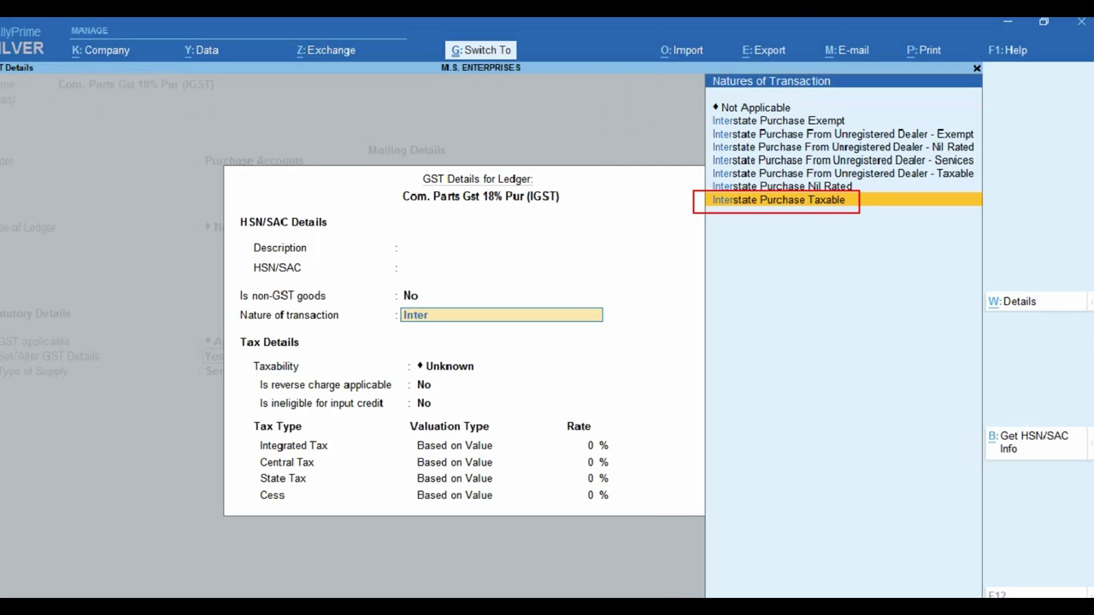
key(Return)
Set the ledger's Integrated Tax rate to 18% and accept its GST details
key(Return)
key(Return)
text(18)
key(Return)
key(Return)
key(Return)
key(Return)
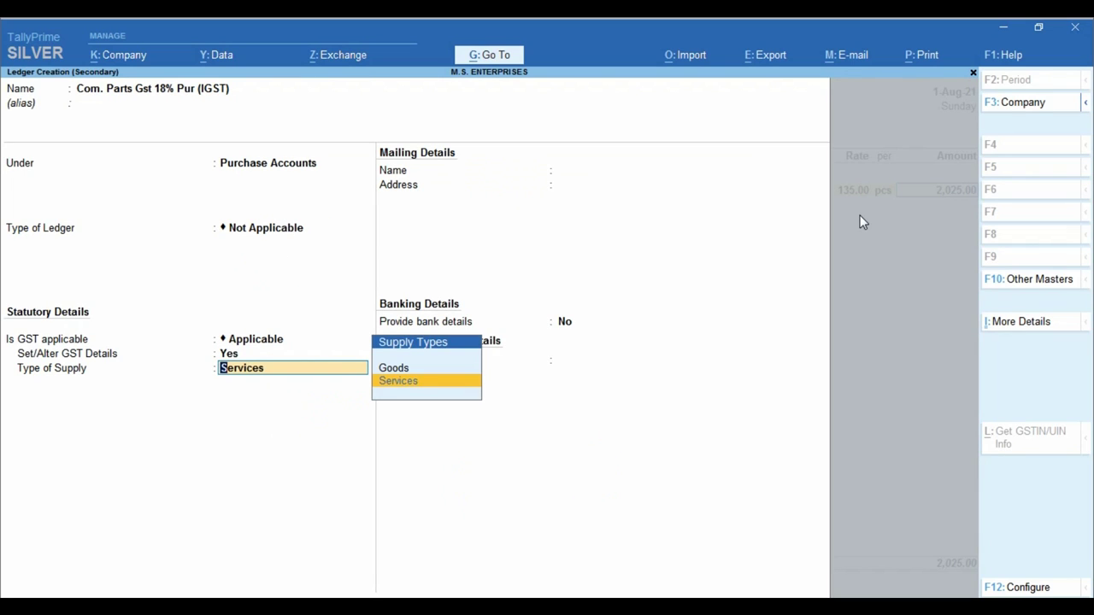
Set the ledger's type of supply to Goods, save it and accept the full allocation for Mouse with Wire
key(Up)
key(Return)
key(Return)
key(Return)
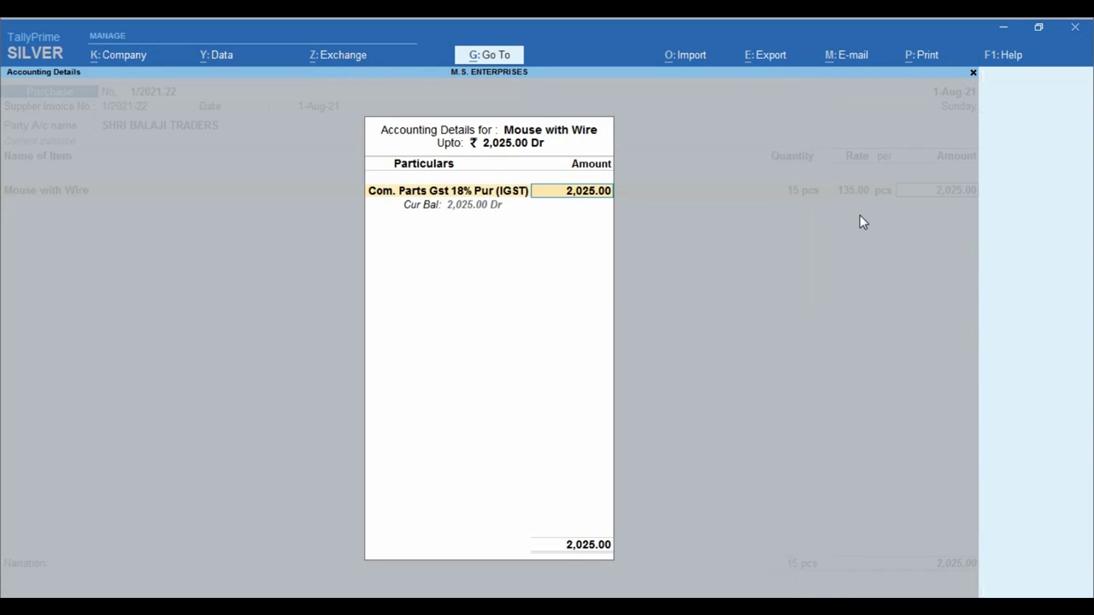
key(Return)
Add Keyboard With Wire as the second item with a quantity of 10 pcs at a rate of 345 per pcs
text(k)
key(Return)
key(alt+Tab)
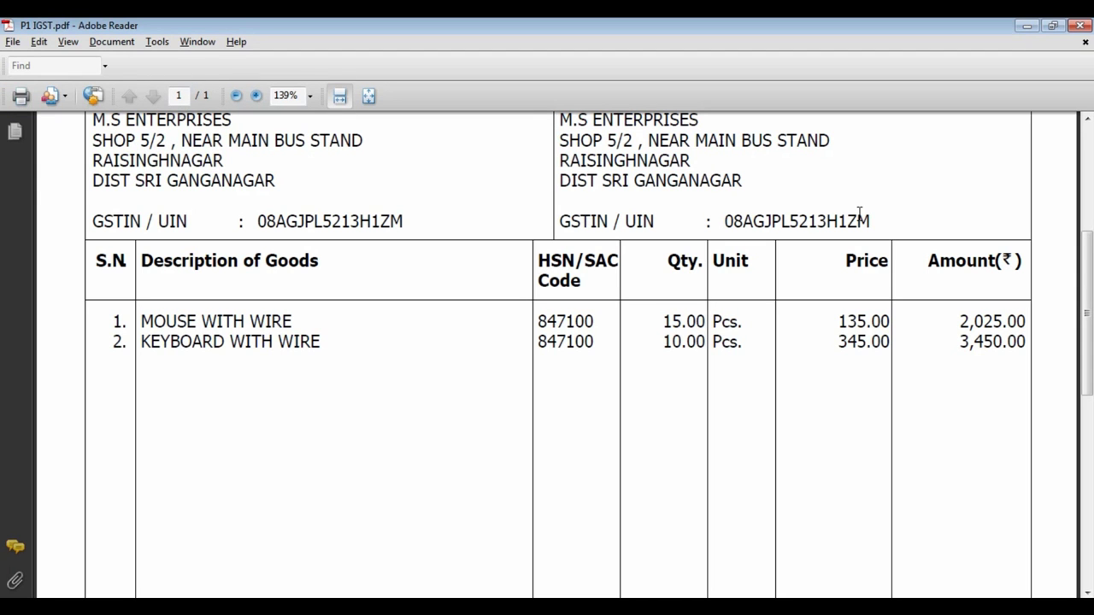
key(alt+Tab)
text(10)
key(Return)
text(345)
key(Return)
key(Return)
key(Return)
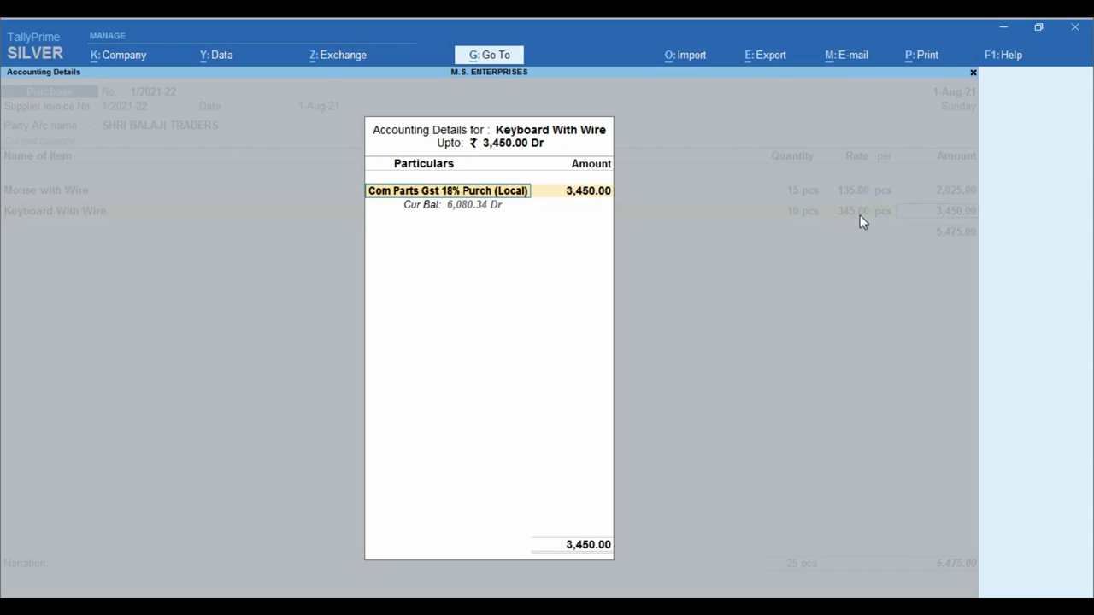
Allocate Keyboard With Wire to the Com. Parts Gst 18% Pur (IGST) ledger and end the item list
text(Ig)
key(Return)
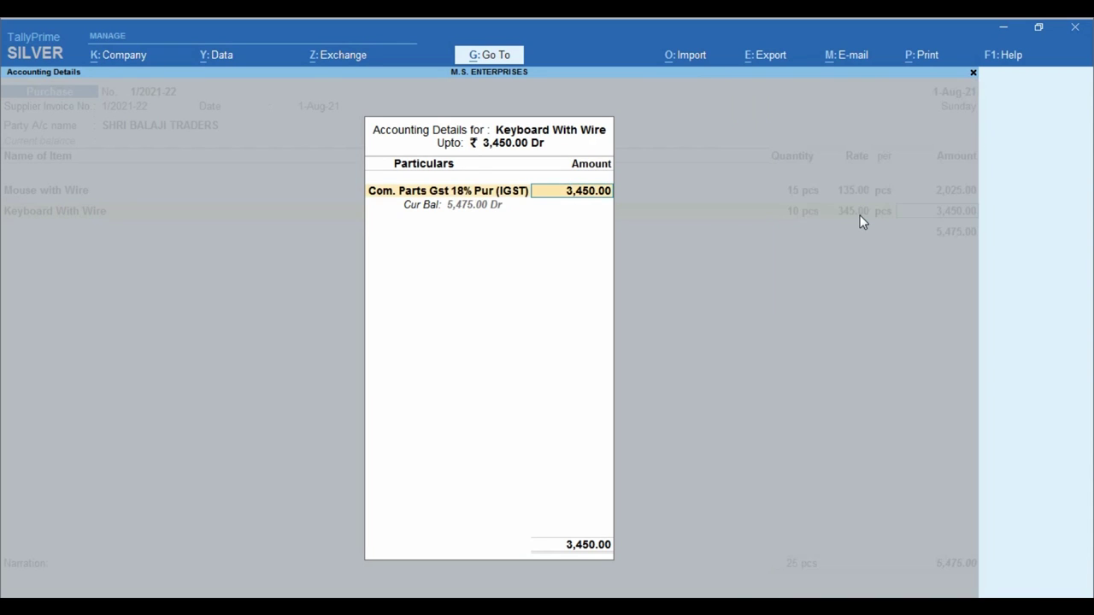
key(Return)
key(Return)
key(Return)
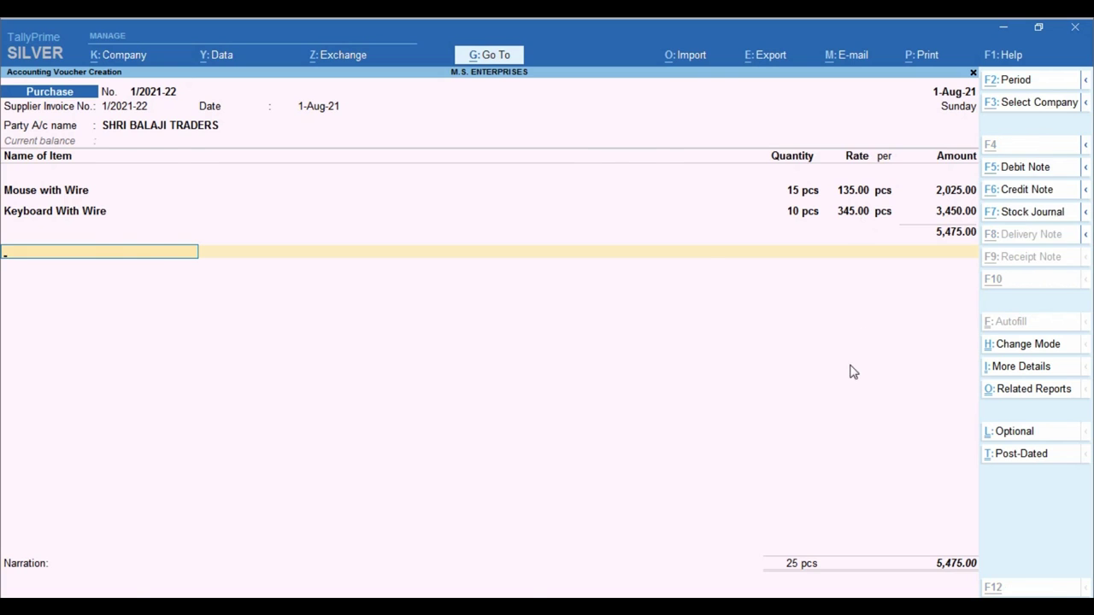
Check the tax lines on the invoice, and create a ledger named IGST TAX under Duties & Taxes
key(alt+Tab)
scroll(818, 383, down, 5)
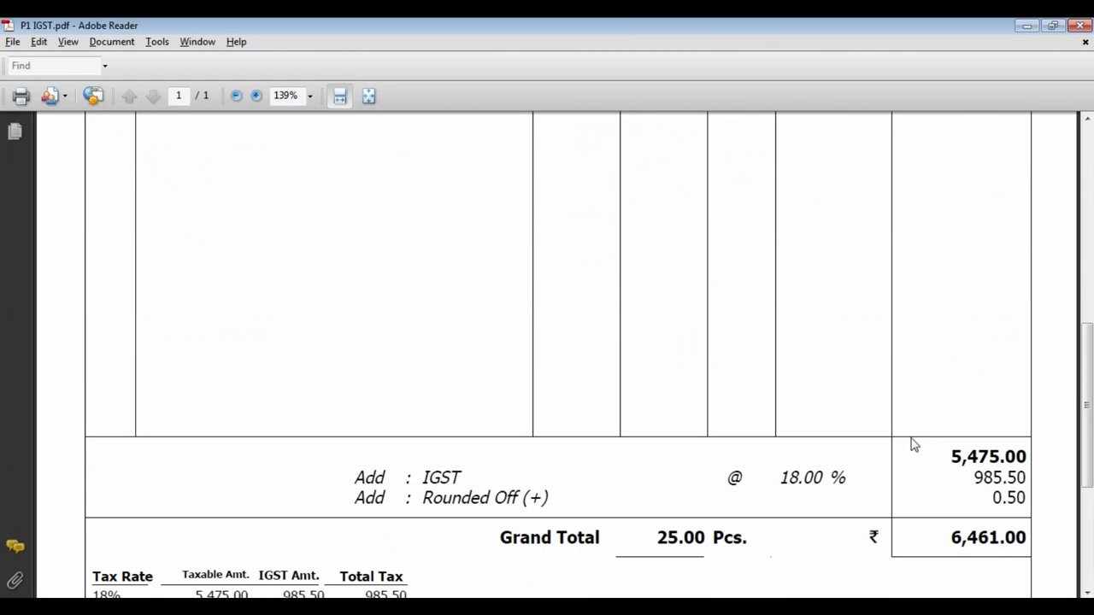
key(alt+Tab)
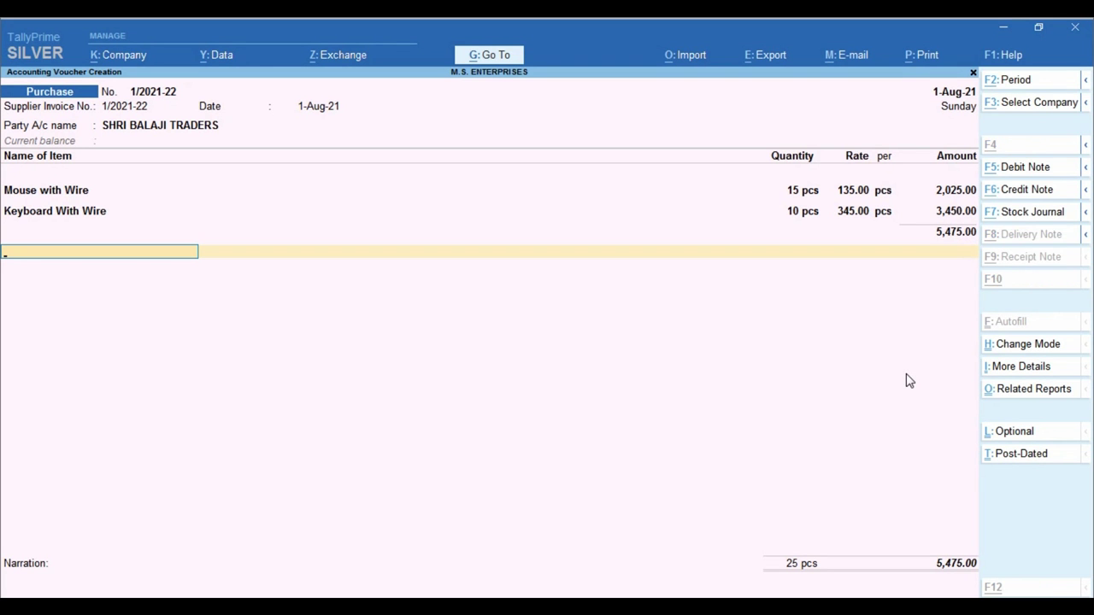
key(alt+c)
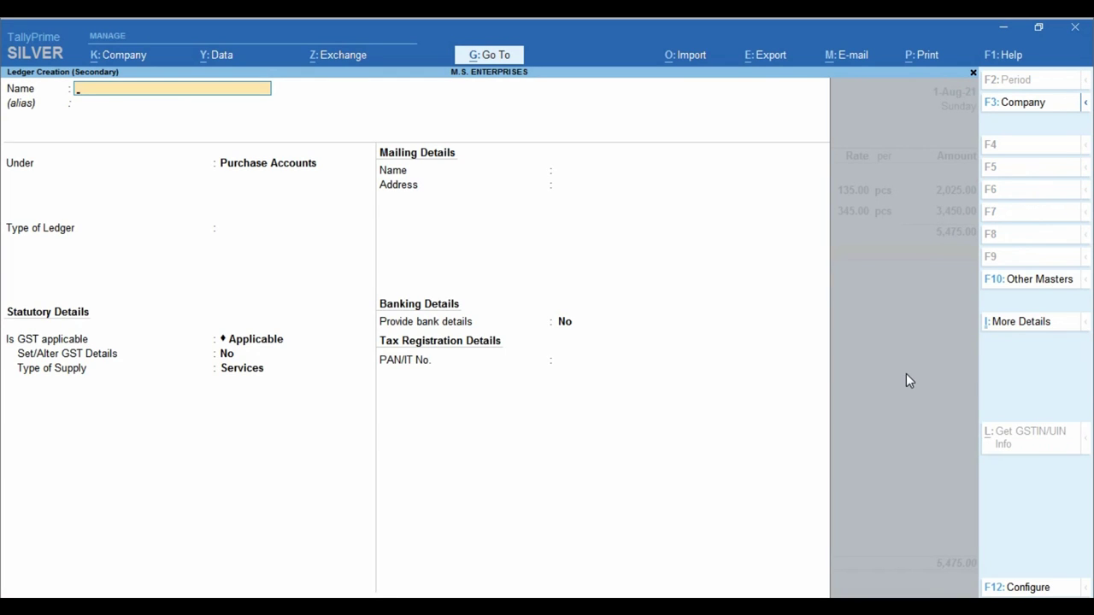
text(IGST TAX)
key(Return)
key(Return)
text(dut)
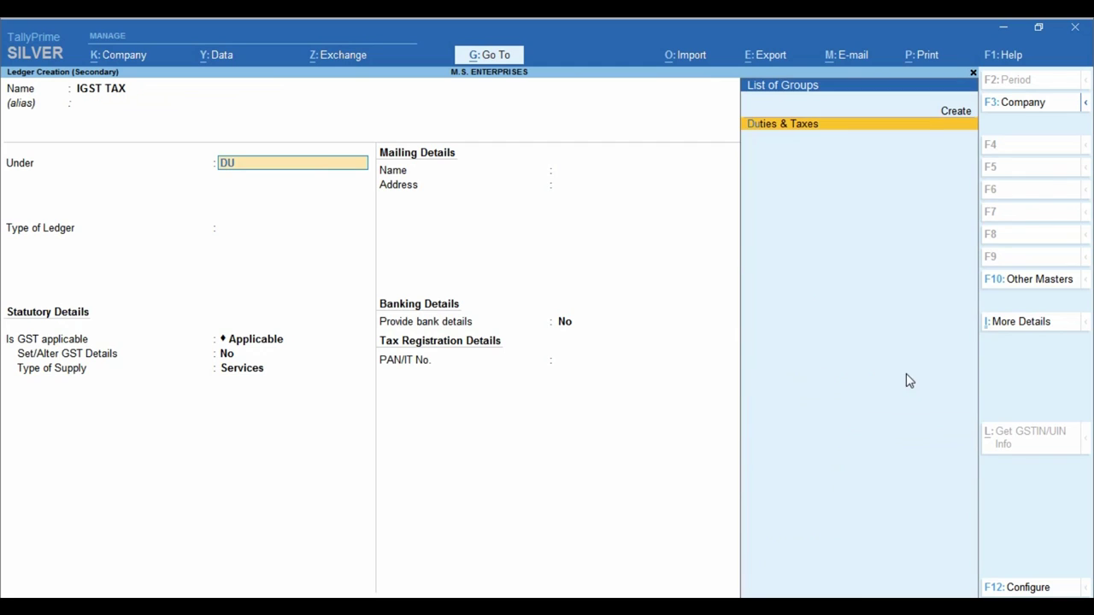
key(Return)
Set the IGST TAX ledger's duty type to GST and tax type to Integrated Tax, keep 0% calculation and save it into the voucher
key(Up)
key(Return)
key(Down)
key(Down)
key(Return)
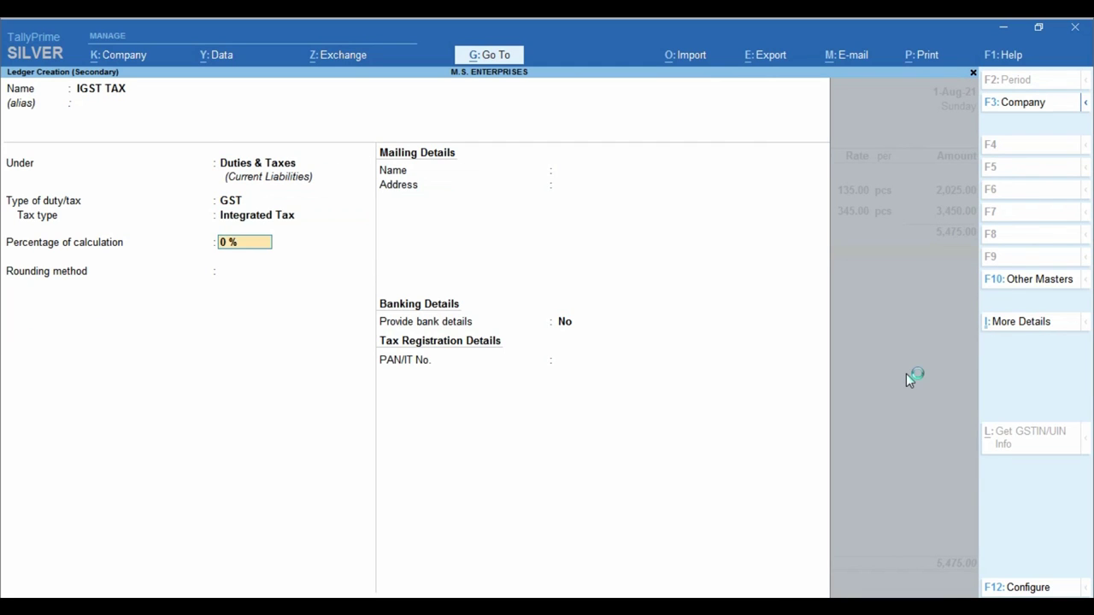
key(Return)
key(Return)
key(Return)
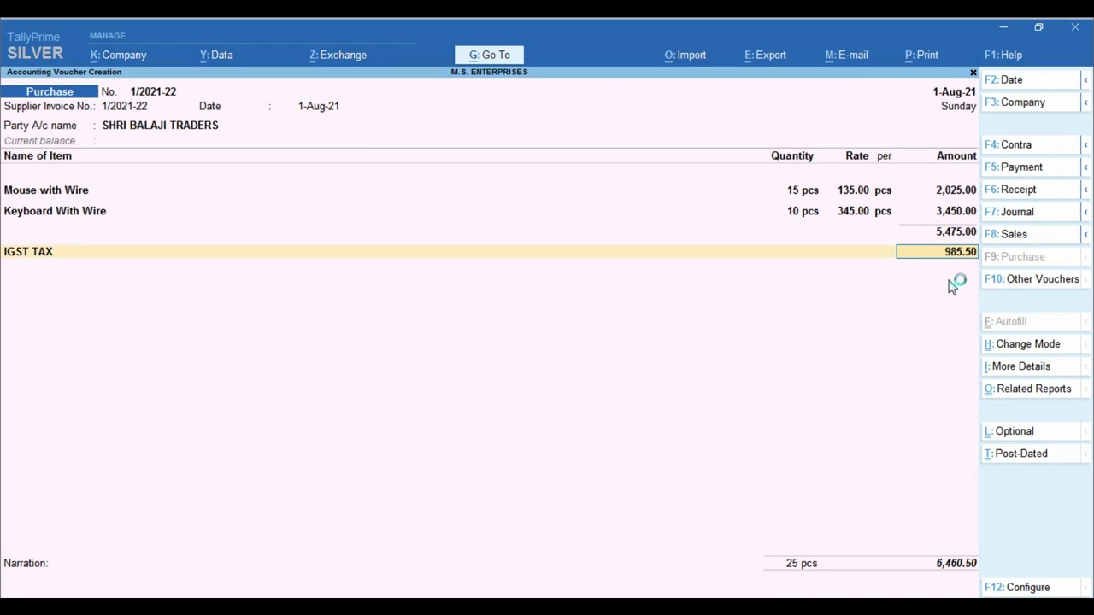
Compare the IGST amount with the invoice, accept it and add the Round Off ledger with its calculated amount
key(alt+Tab)
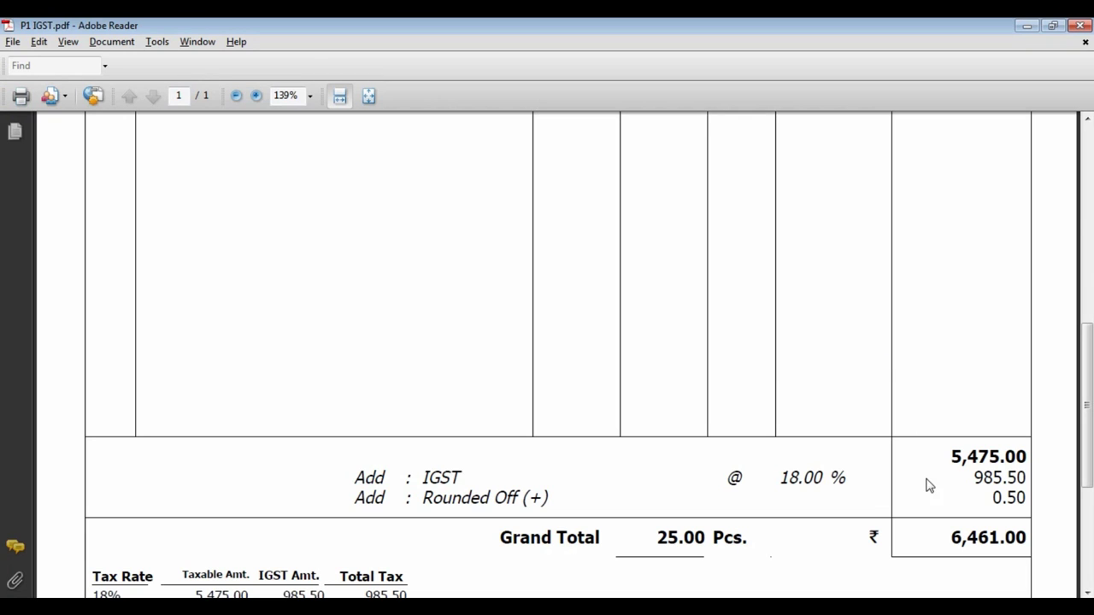
key(alt+Tab)
key(Return)
text(R)
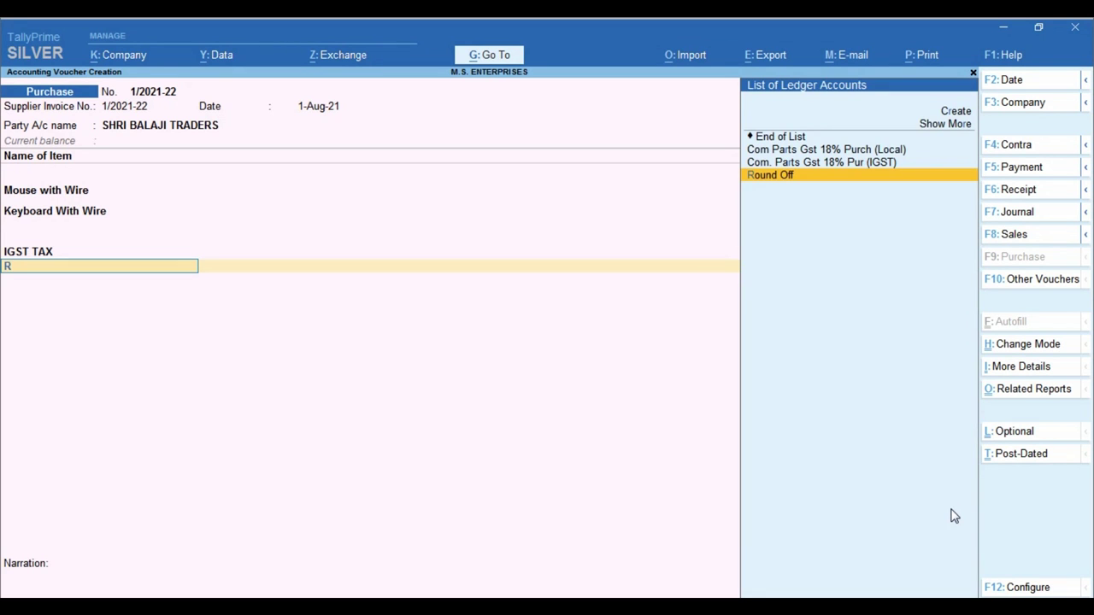
key(Return)
key(Return)
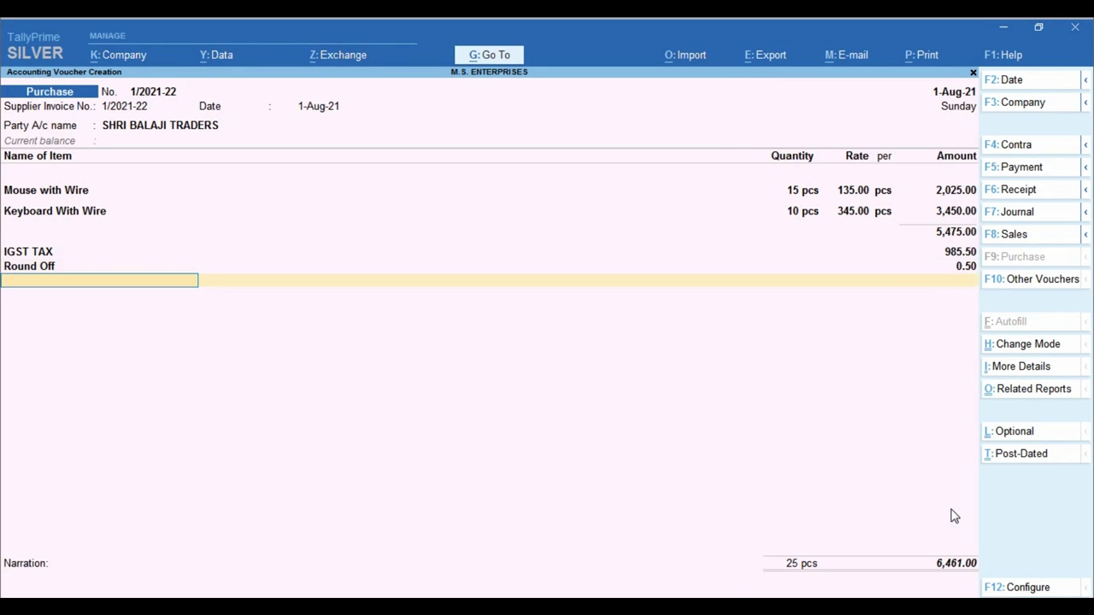
Compare the voucher's taxable value, IGST amount and grand total with the totals and tax summary on the invoice
key(ctrl)
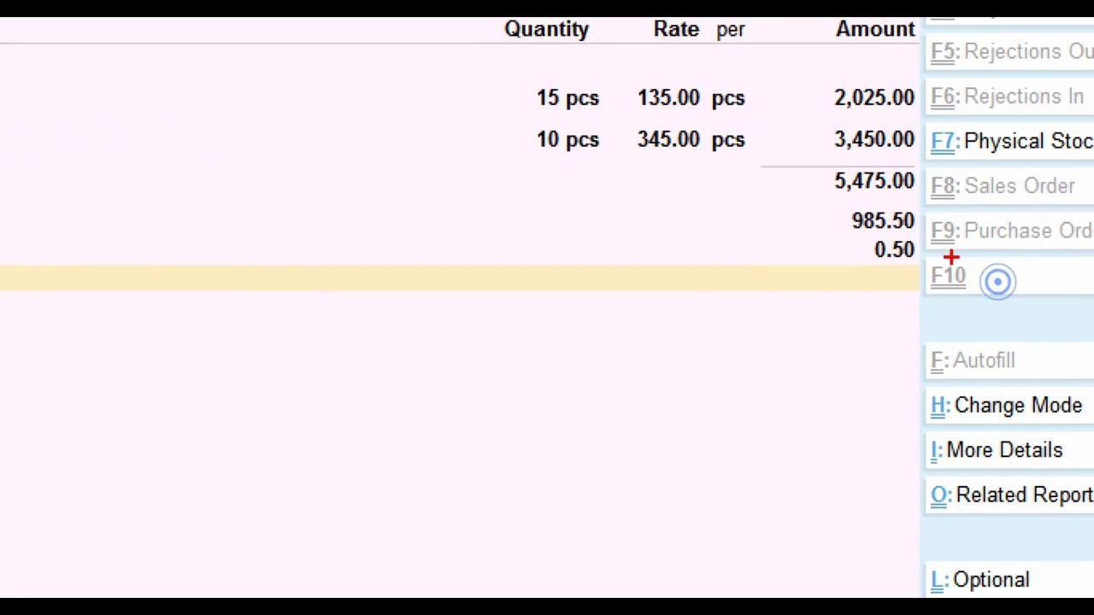
mouse_move(834, 178)
mouse_down()
mouse_move(907, 183)
mouse_move(933, 198)
mouse_up()
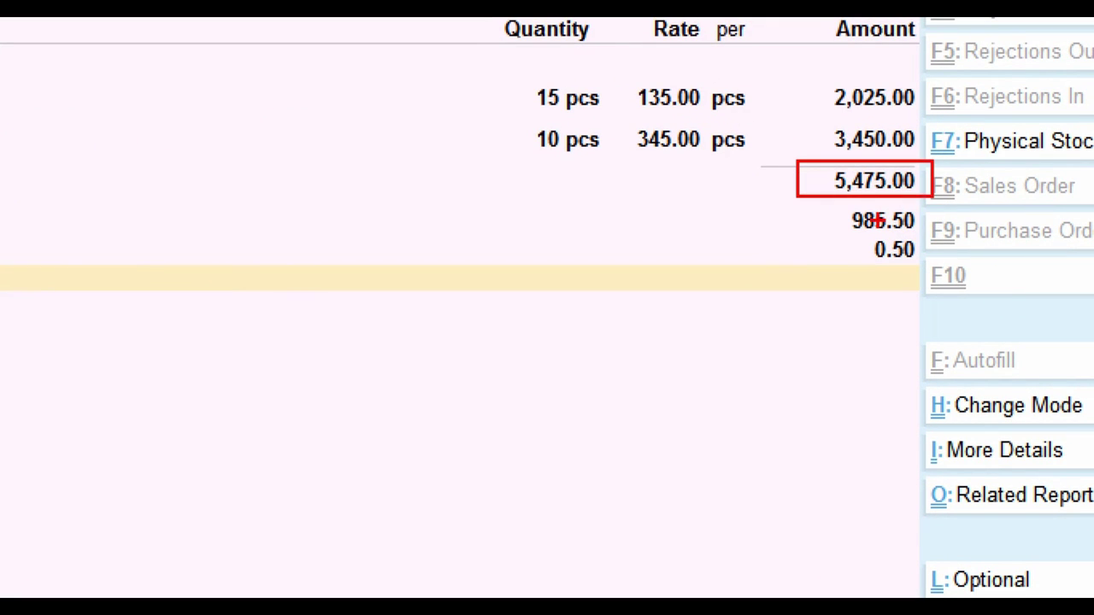
drag(818, 201, 931, 236)
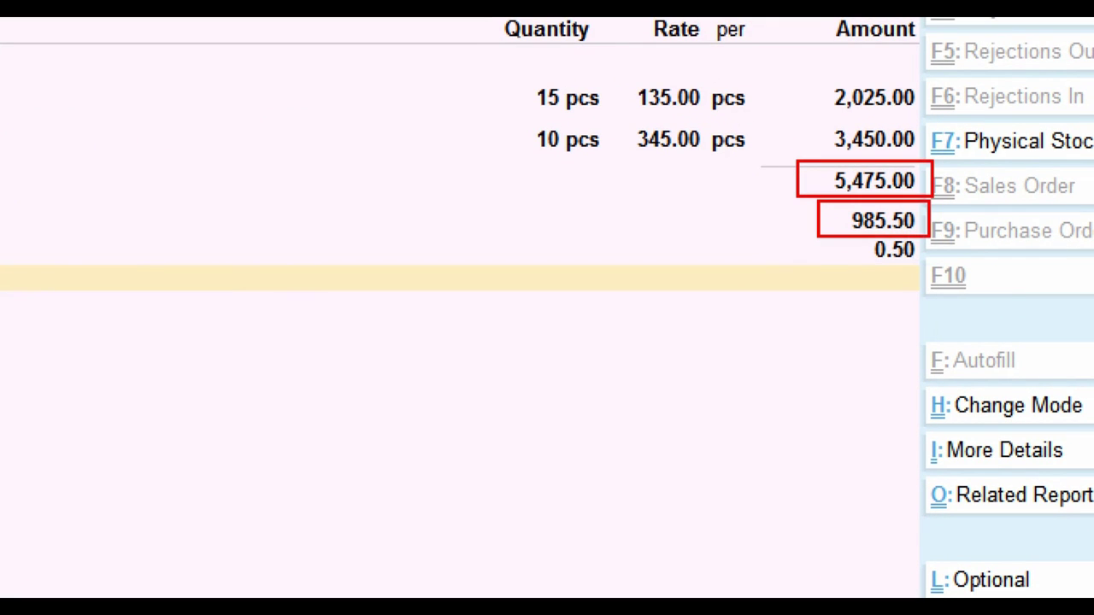
key(ctrl)
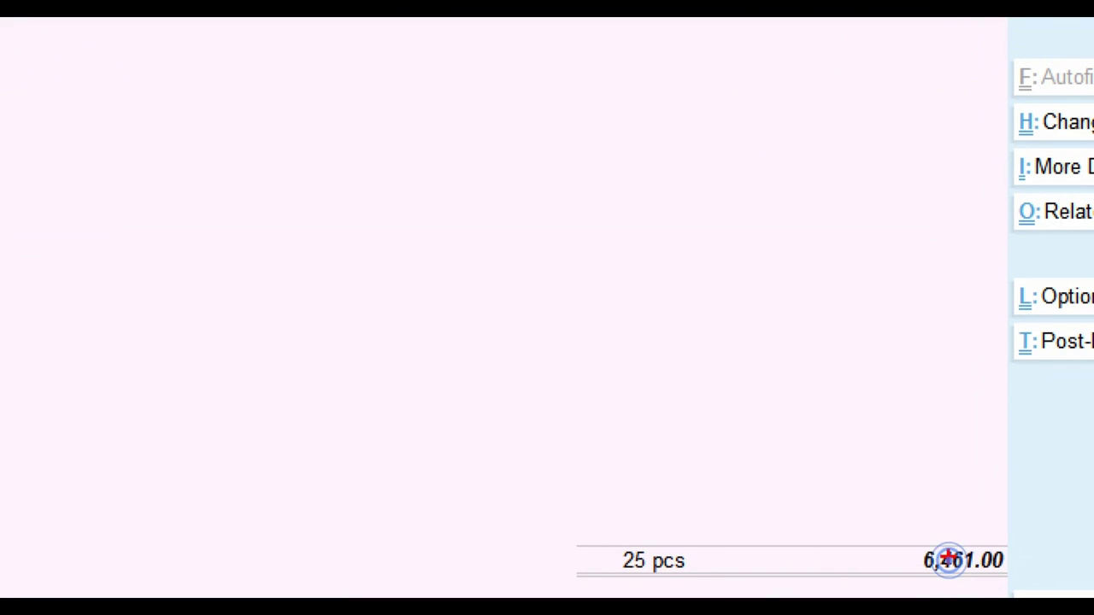
drag(876, 517, 1031, 565)
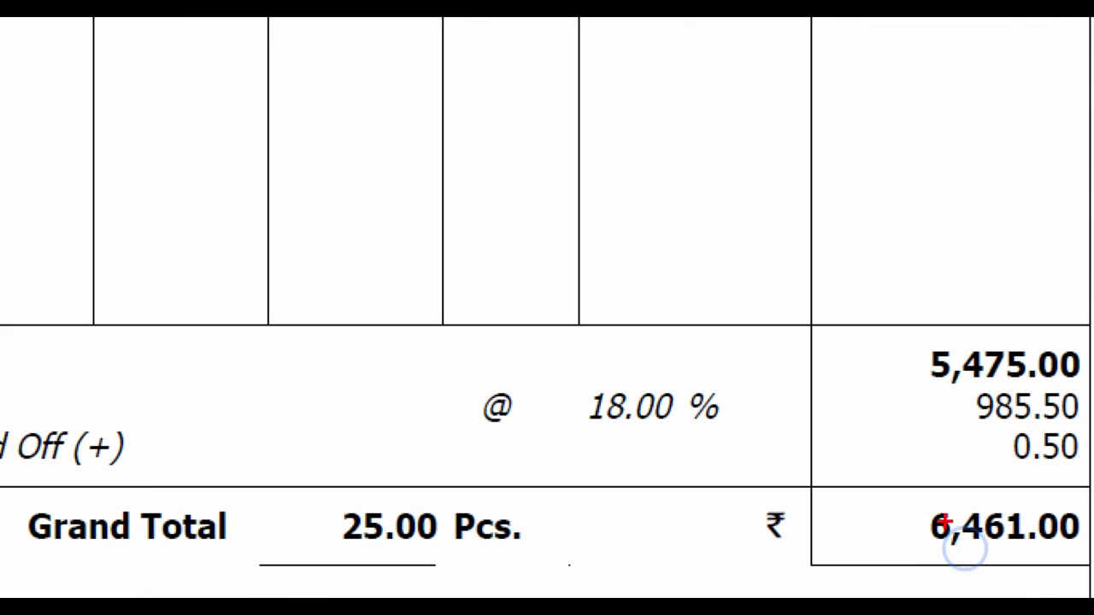
scroll(590, 488, down, 3)
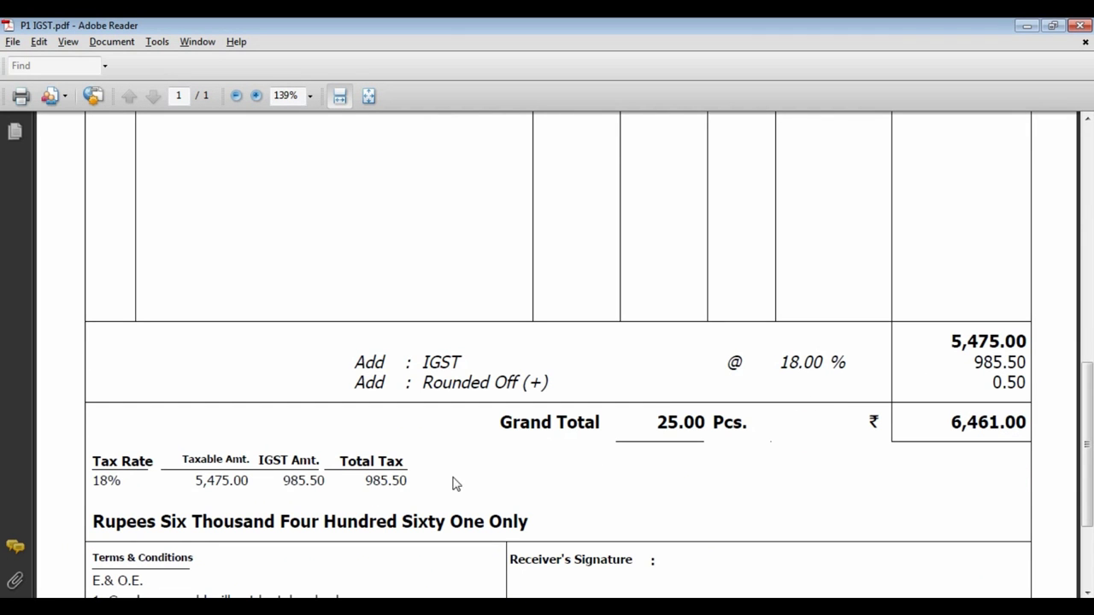
key(alt+Tab)
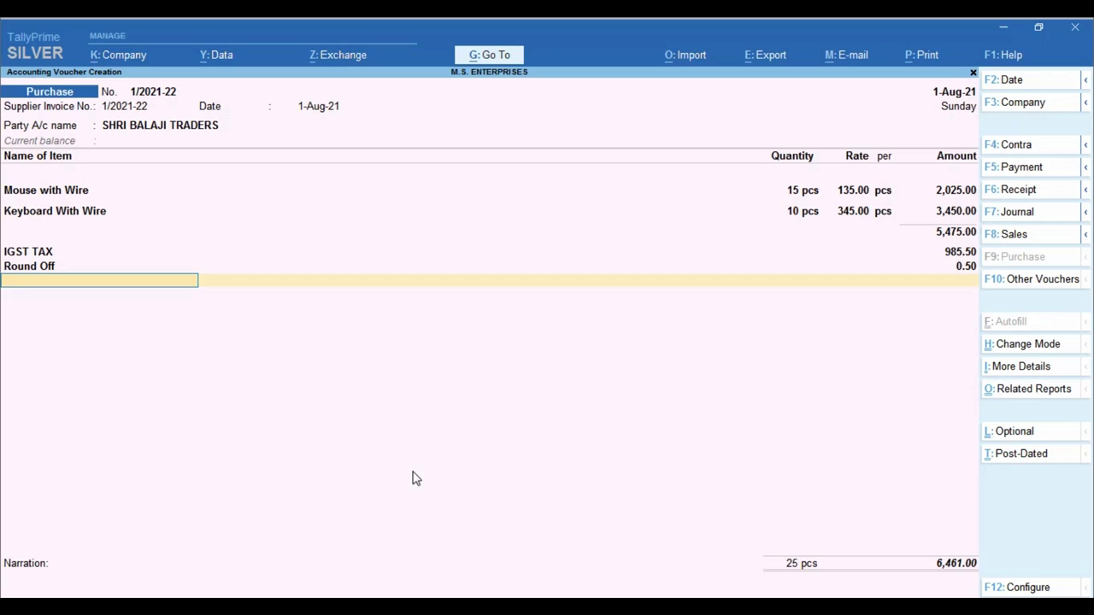
Finish the item and ledger entries, accept New Ref 1/2021-22 for Shri Balaji Traders' full bill amount, and save the purchase voucher without a narration
key(Return)
key(Return)
key(Return)
key(Return)
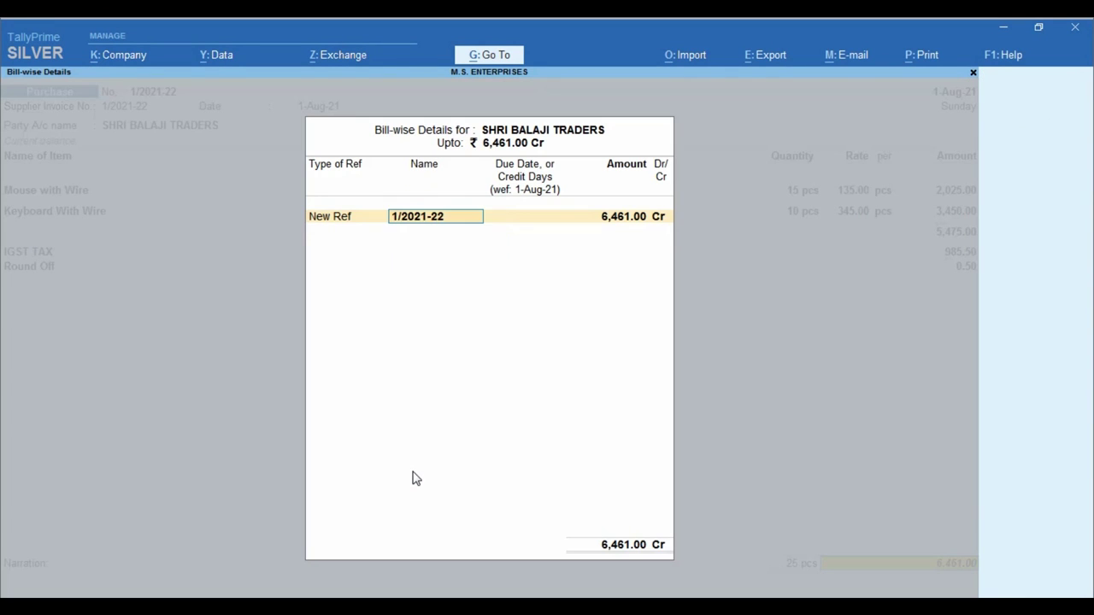
key(Return)
key(Return)
key(Return)
key(Return)
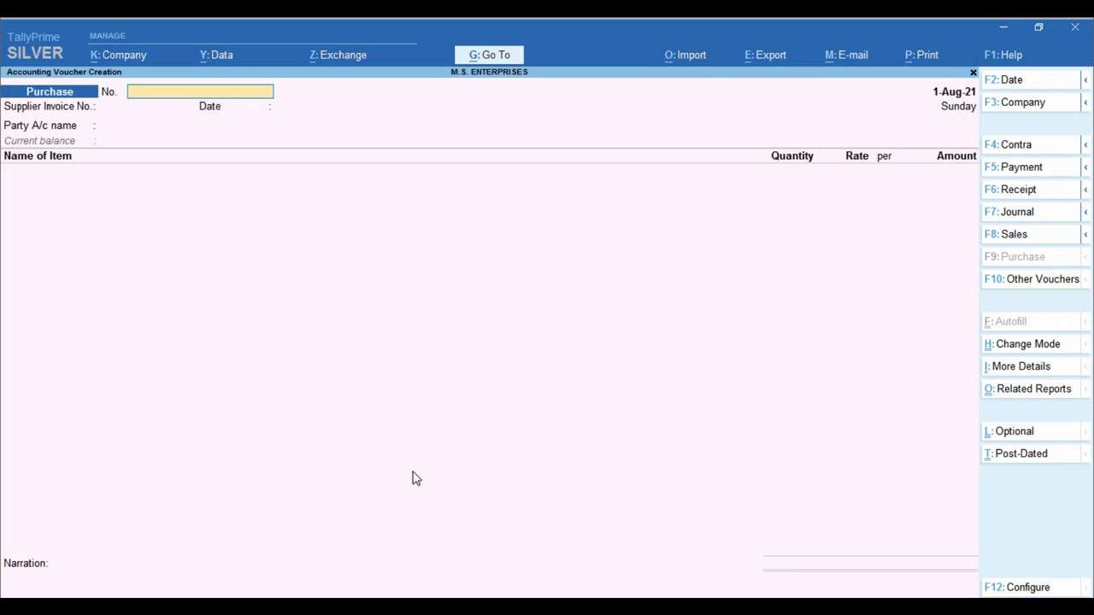
Leave voucher entry and open the Profit & Loss A/c report for M.S. Enterprises
key(Escape)
key(Return)
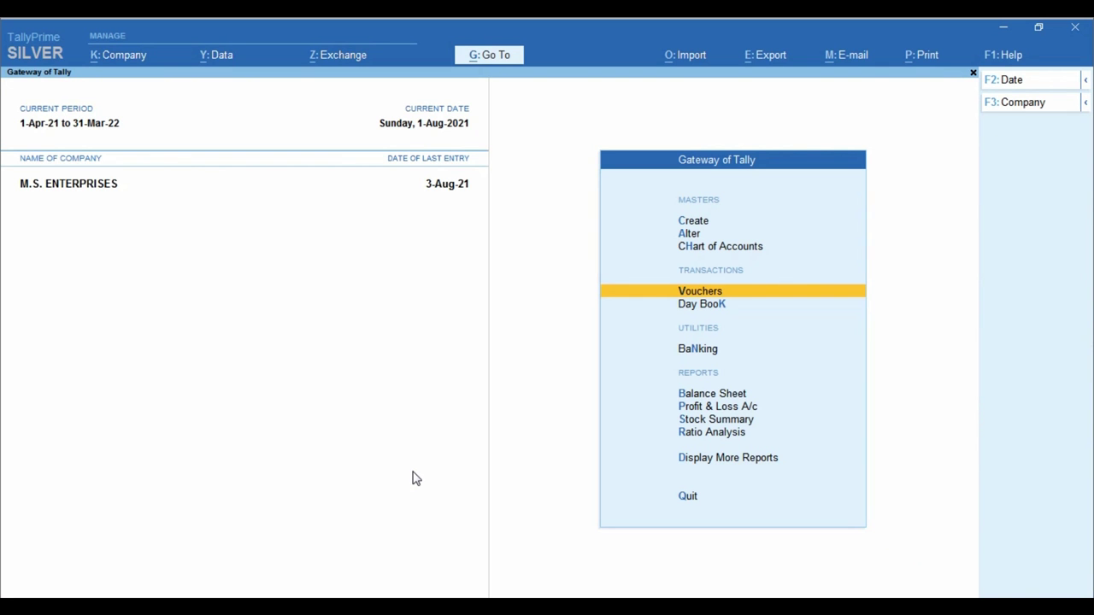
key(Down)
key(Down)
key(Down)
key(Down)
key(Down)
key(Up)
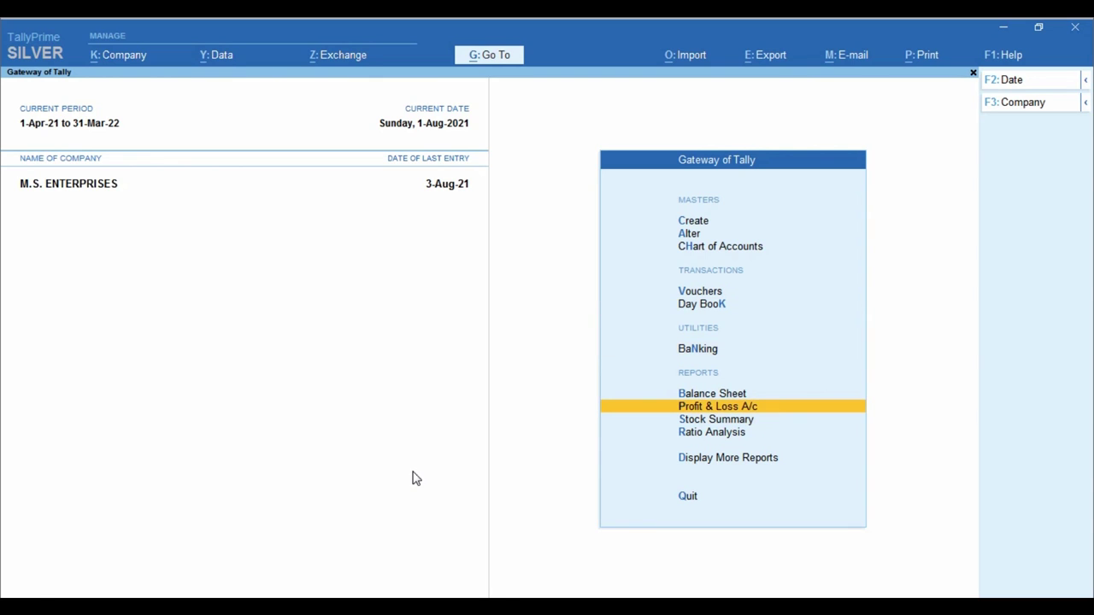
key(Return)
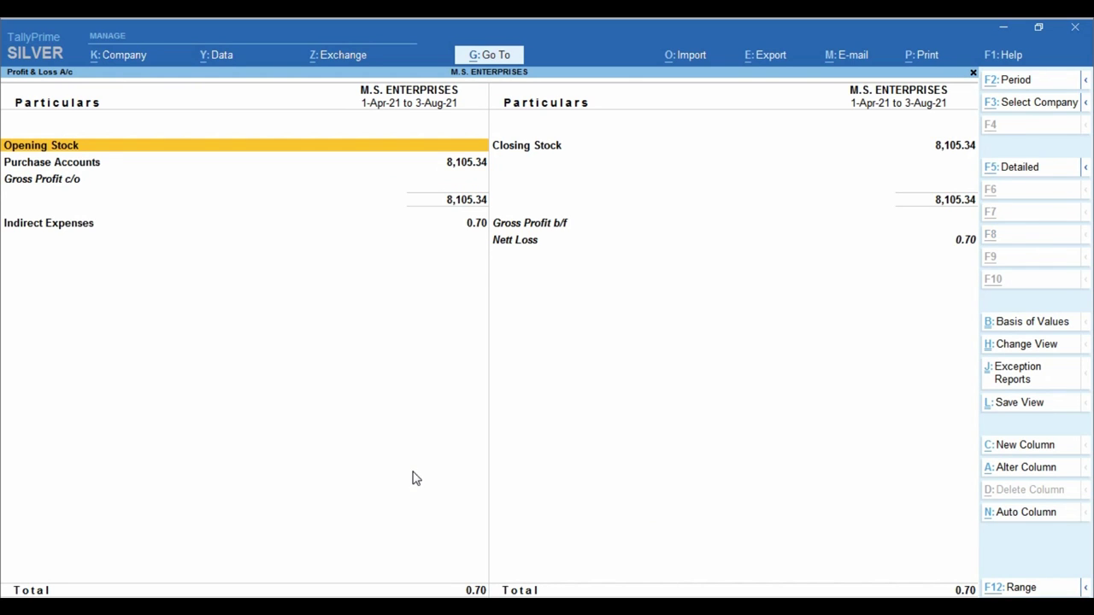
Expand the Profit & Loss A/c to its detailed view and compare the local and IGST purchase ledger amounts with the Purchase Accounts total
key(alt+F5)
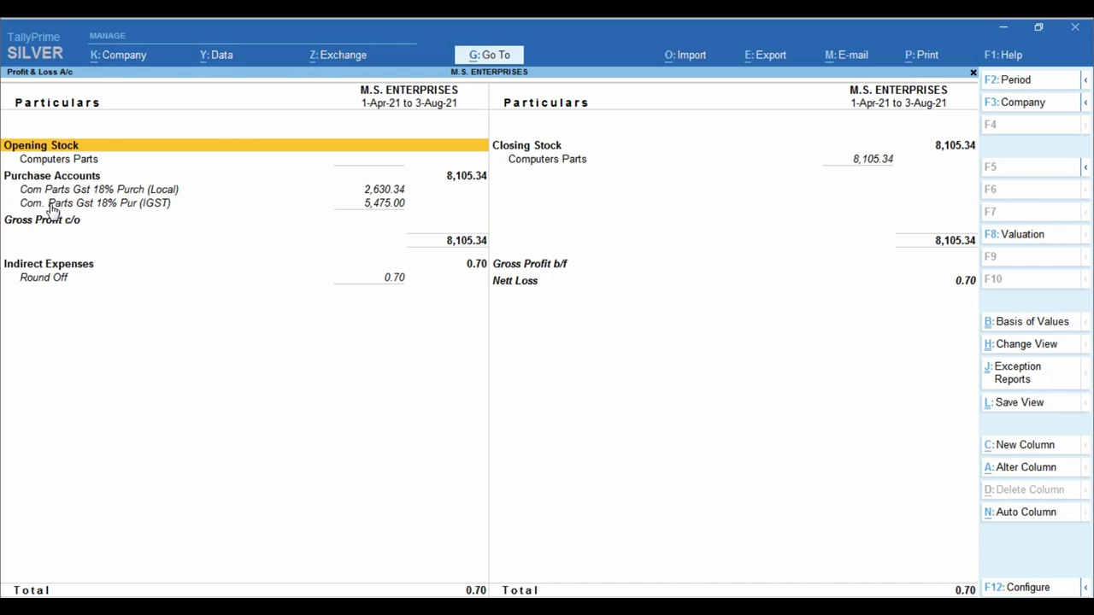
key(ctrl)
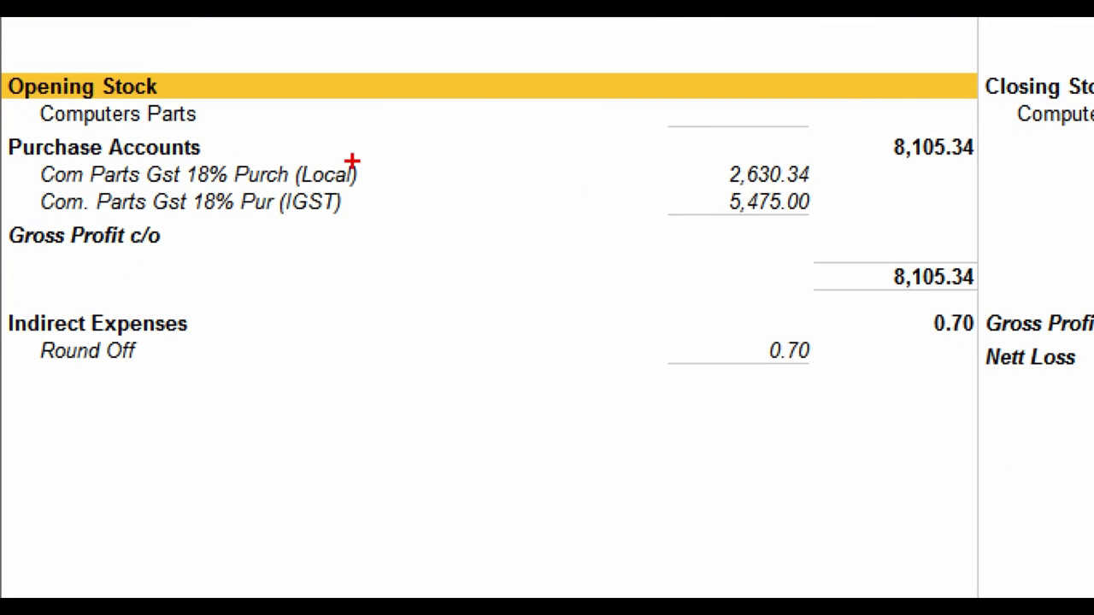
mouse_move(709, 137)
mouse_down()
mouse_move(764, 175)
mouse_move(836, 190)
mouse_up()
drag(708, 183, 837, 215)
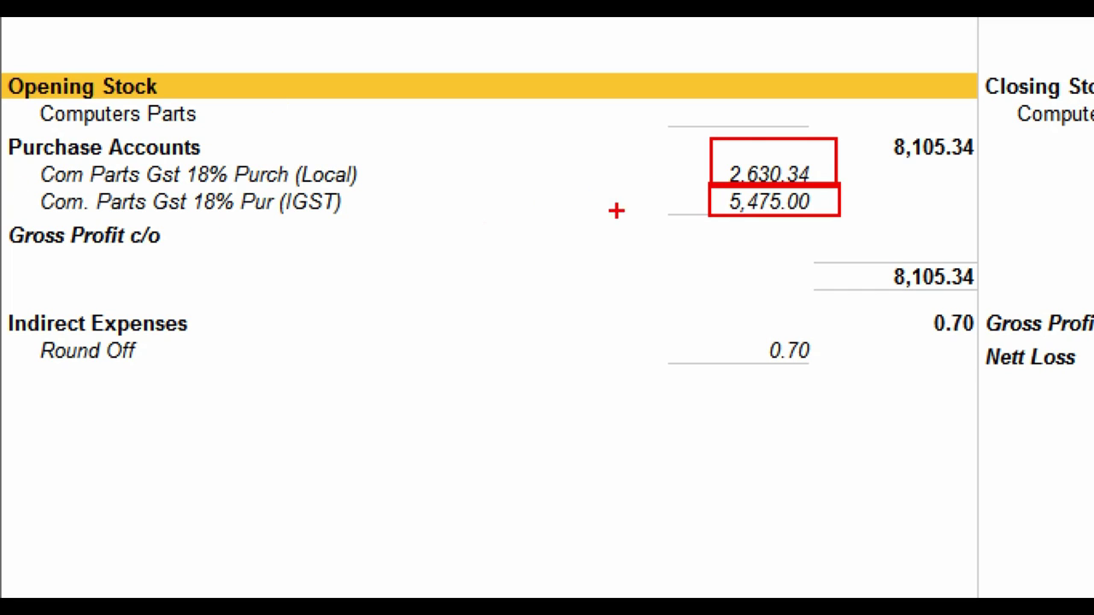
drag(882, 122, 1001, 172)
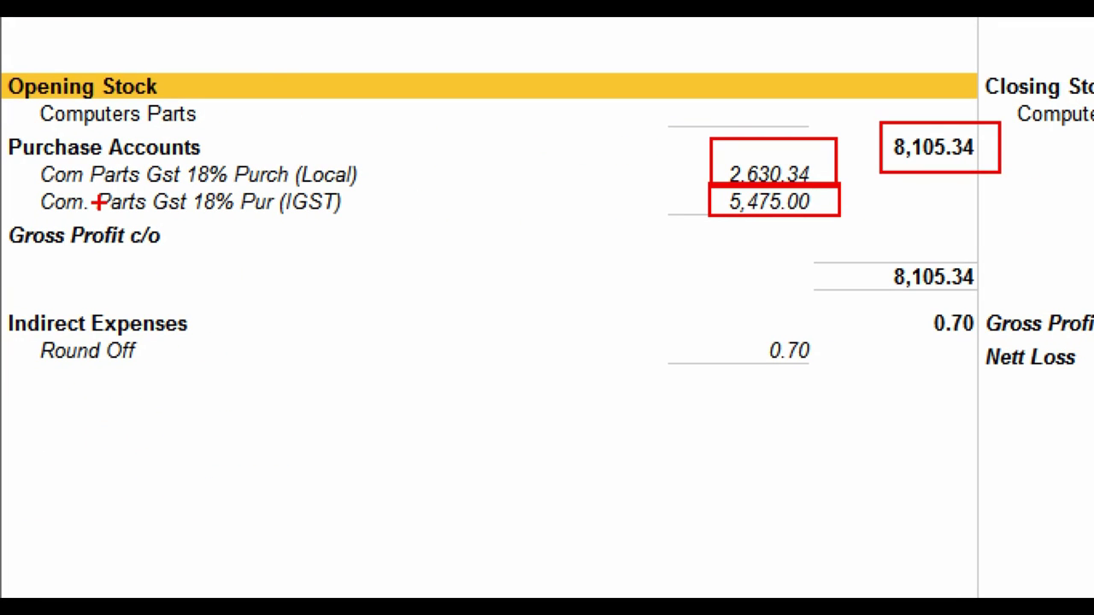
click(356, 176)
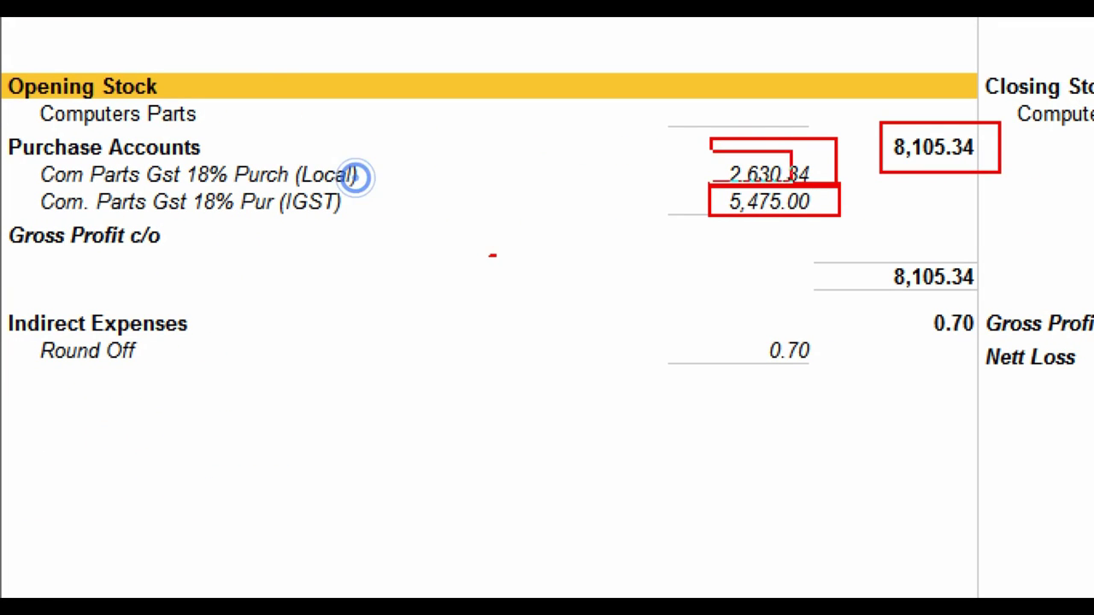